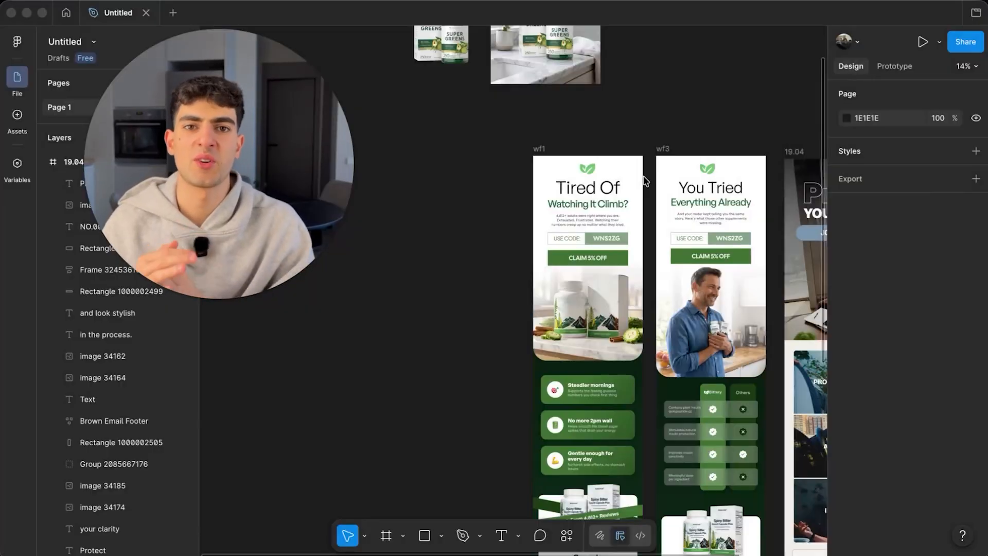
# - Draw a tall 1226 × 6077 rectangle to the left of the wf1 email
pyautogui.hscroll(2, 644, 180)
pyautogui.scroll(-1, 644, 180)
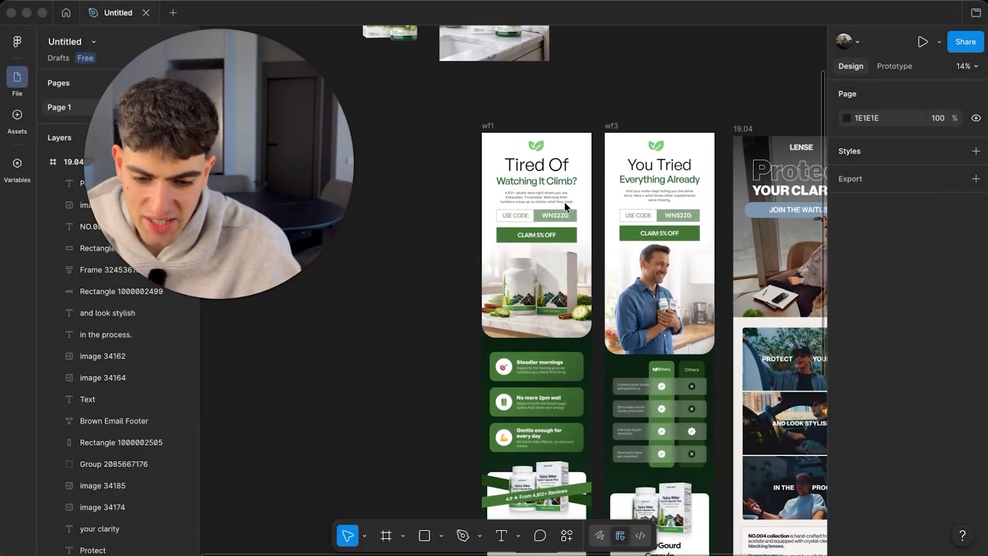
pyautogui.scroll(-2, 577, 373)
pyautogui.hscroll(1, 577, 374)
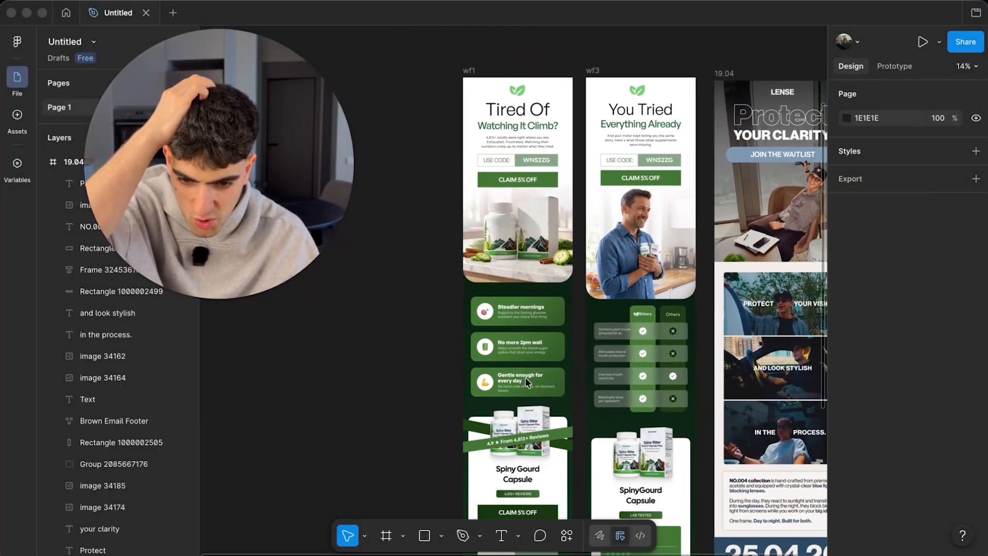
pyautogui.scroll(3, 531, 335)
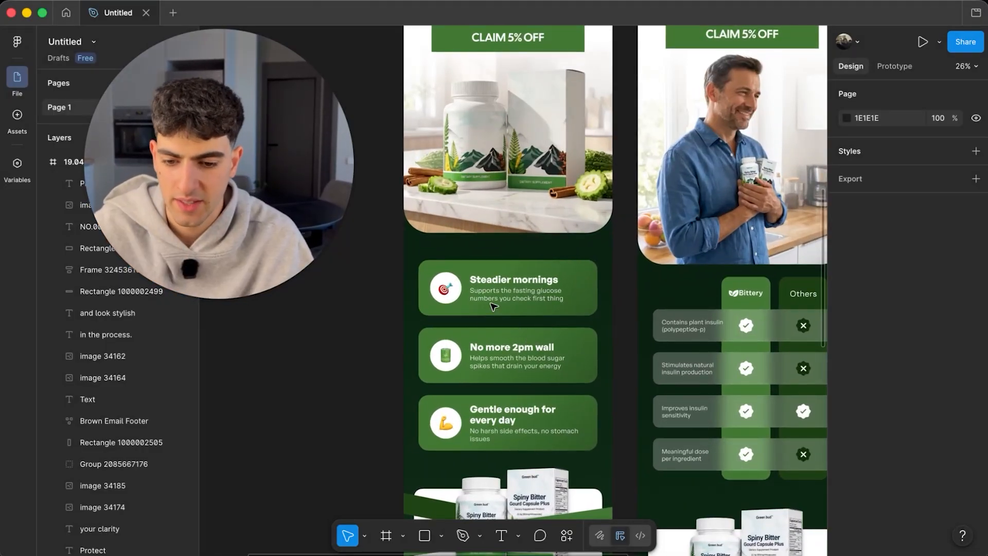
pyautogui.hscroll(2, 563, 415)
pyautogui.scroll(-1, 563, 415)
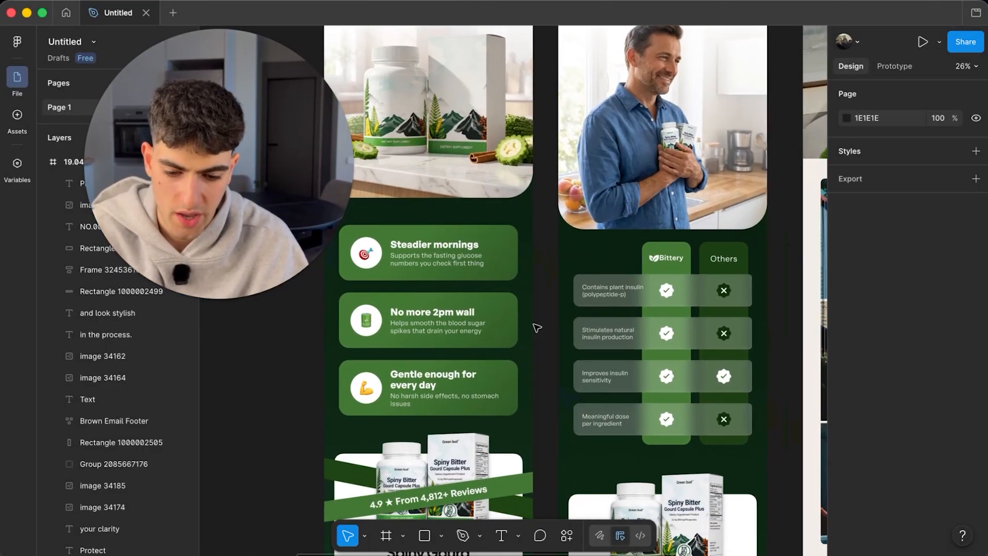
pyautogui.scroll(-2, 537, 328)
pyautogui.scroll(-2, 494, 316)
pyautogui.scroll(-2, 498, 390)
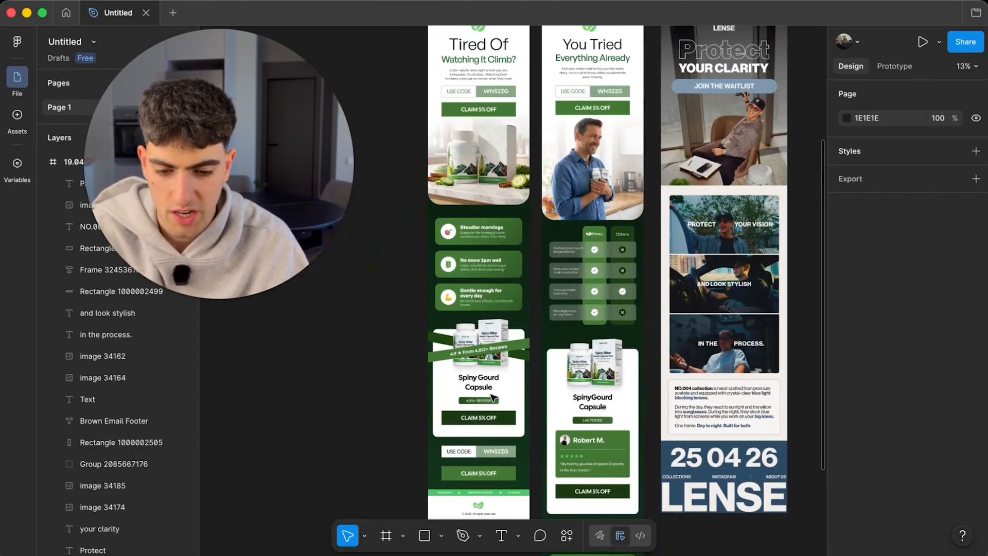
pyautogui.hscroll(2, 498, 390)
pyautogui.scroll(1, 498, 389)
pyautogui.scroll(2, 662, 83)
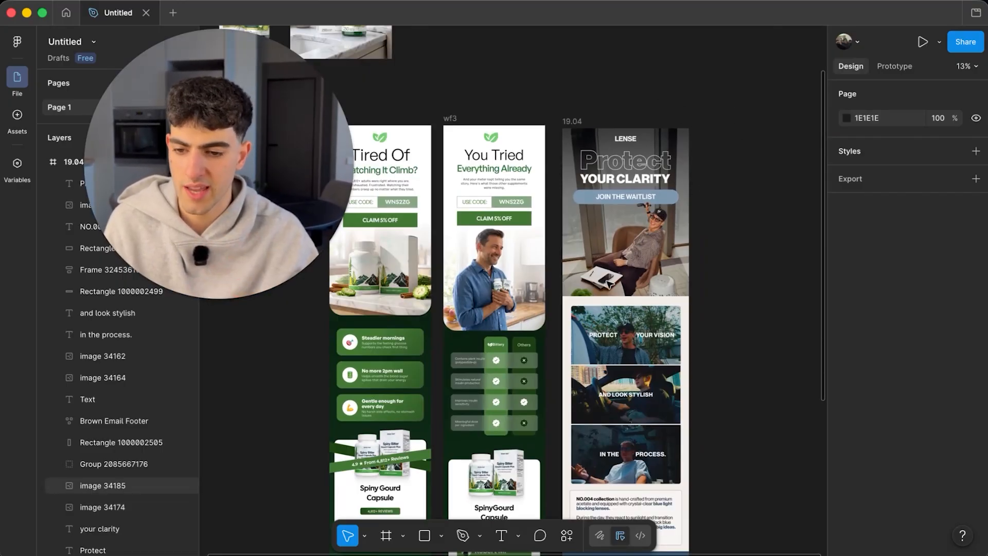
pyautogui.hscroll(-5, 503, 284)
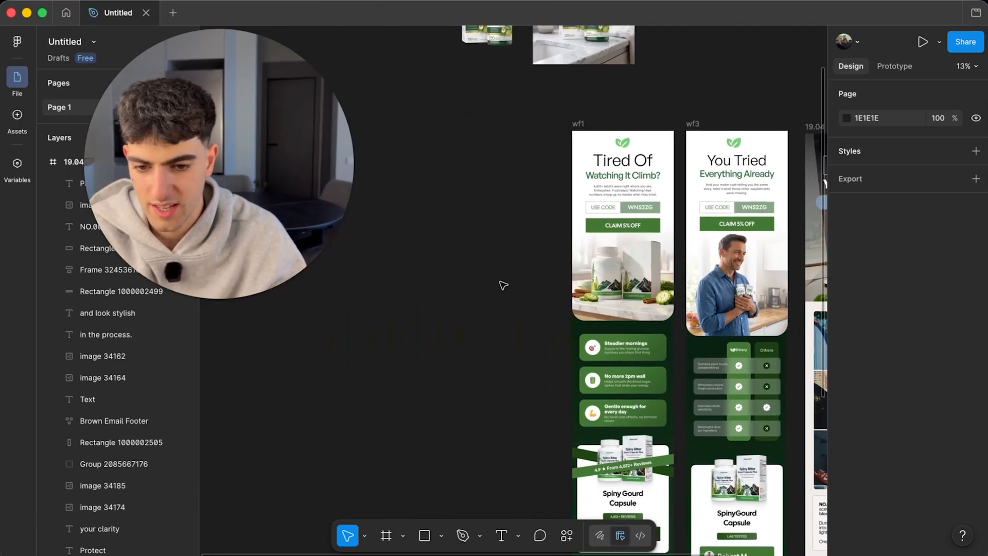
pyautogui.press('r')
pyautogui.moveTo(422, 116)
pyautogui.mouseDown()
pyautogui.moveTo(564, 521)
pyautogui.moveTo(540, 455)
pyautogui.moveTo(525, 521)
pyautogui.mouseUp()
# - Wrap the rectangle in a new frame and rename the frame 'design'
pyautogui.scroll(4, 561, 280)
pyautogui.moveTo(518, 326); pyautogui.dragTo(529, 333)
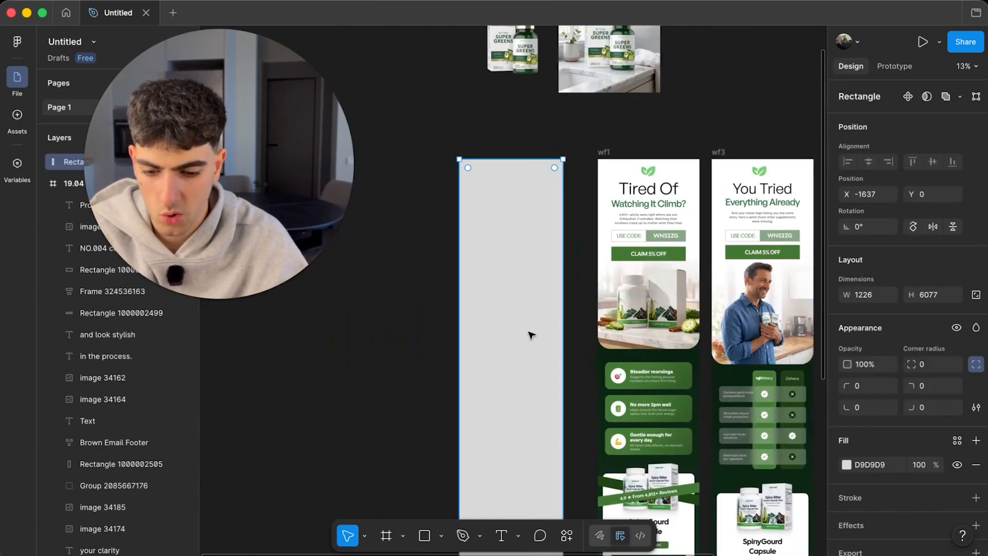
pyautogui.rightClick(530, 334)
pyautogui.click(571, 289)
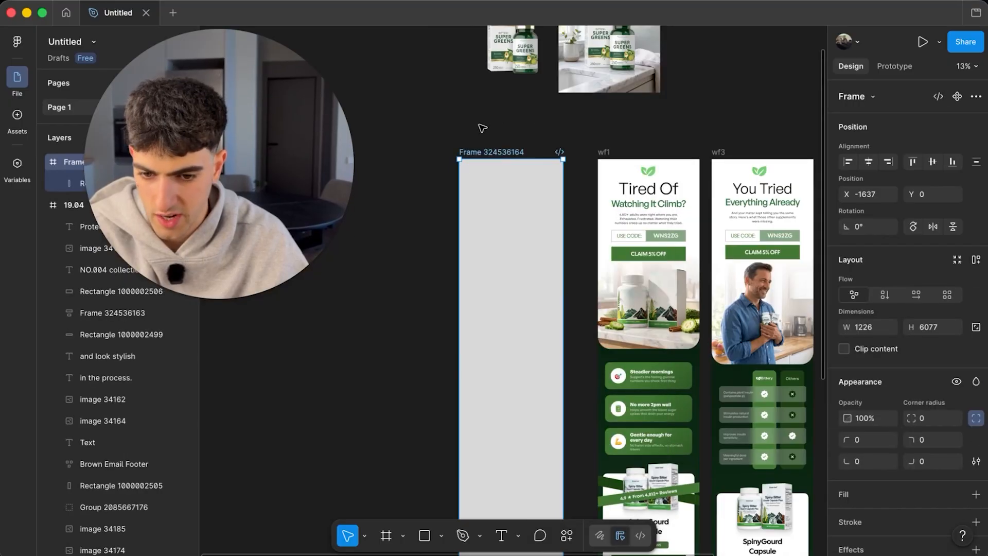
pyautogui.click(476, 162)
pyautogui.doubleClick(479, 152)
pyautogui.write('B')
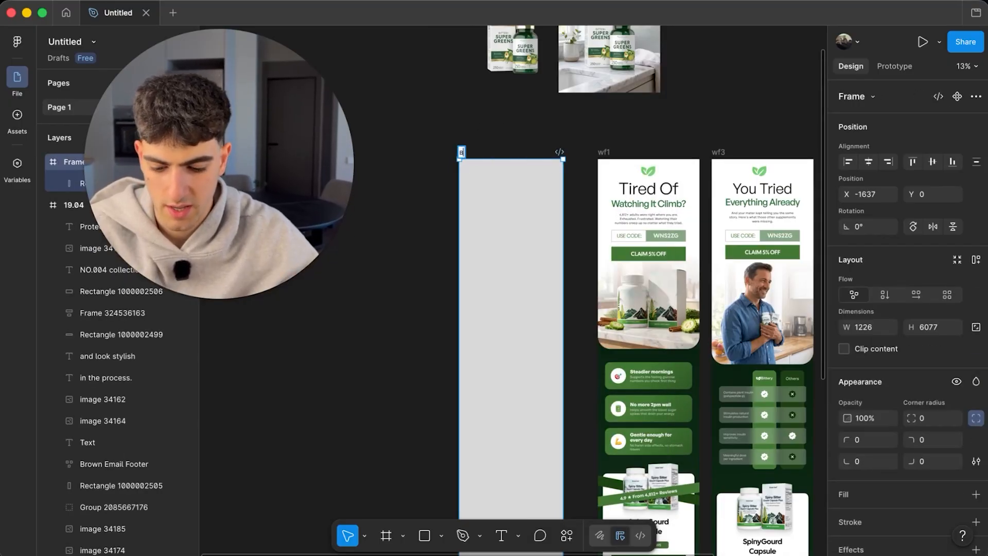
# - Check the design frame, then select the product image without background
pyautogui.click(447, 146)
pyautogui.click(475, 154)
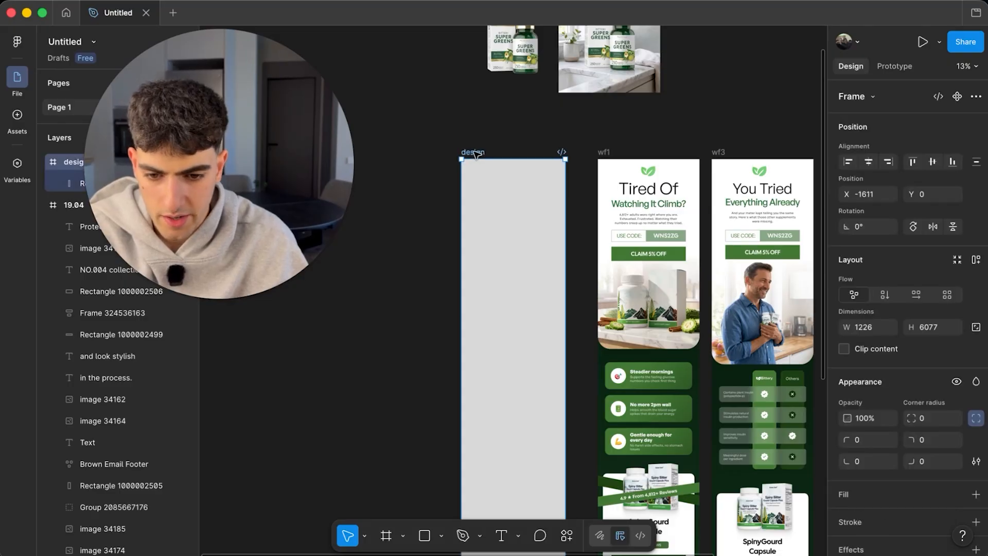
pyautogui.click(507, 149)
pyautogui.scroll(4, 538, 223)
pyautogui.scroll(2, 539, 223)
pyautogui.scroll(-3, 538, 225)
pyautogui.scroll(3, 539, 225)
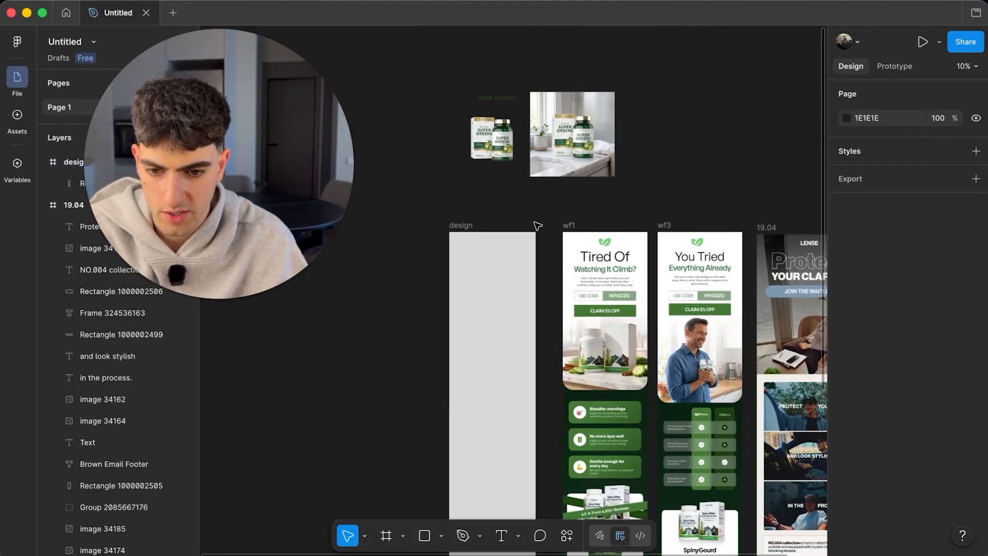
pyautogui.click(490, 126)
# - Re-crop the product image so the product sits lower in its frame
pyautogui.scroll(3, 509, 124)
pyautogui.doubleClick(497, 156)
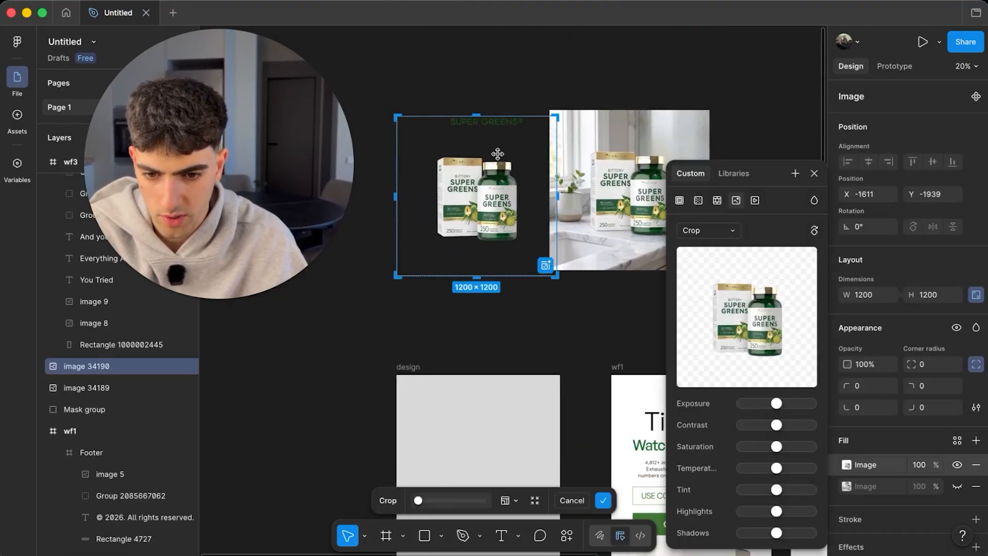
pyautogui.moveTo(497, 157); pyautogui.dragTo(438, 225)
pyautogui.click(562, 70)
pyautogui.click(563, 72)
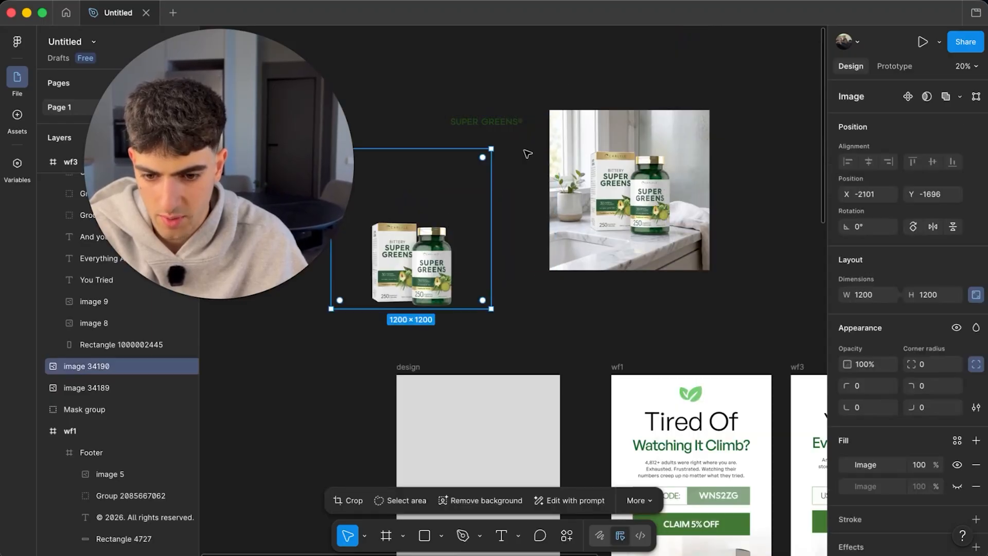
# - Move the SUPER GREENS wordmark group into the top of the design frame
pyautogui.click(503, 122)
pyautogui.moveTo(503, 121); pyautogui.dragTo(489, 397)
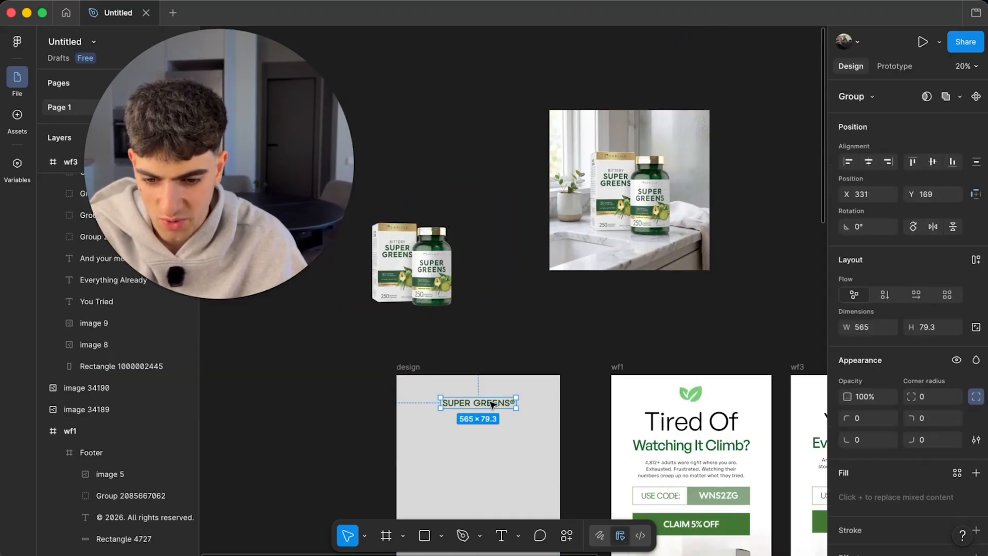
pyautogui.scroll(5, 489, 396)
pyautogui.scroll(-5, 521, 304)
pyautogui.scroll(-2, 450, 201)
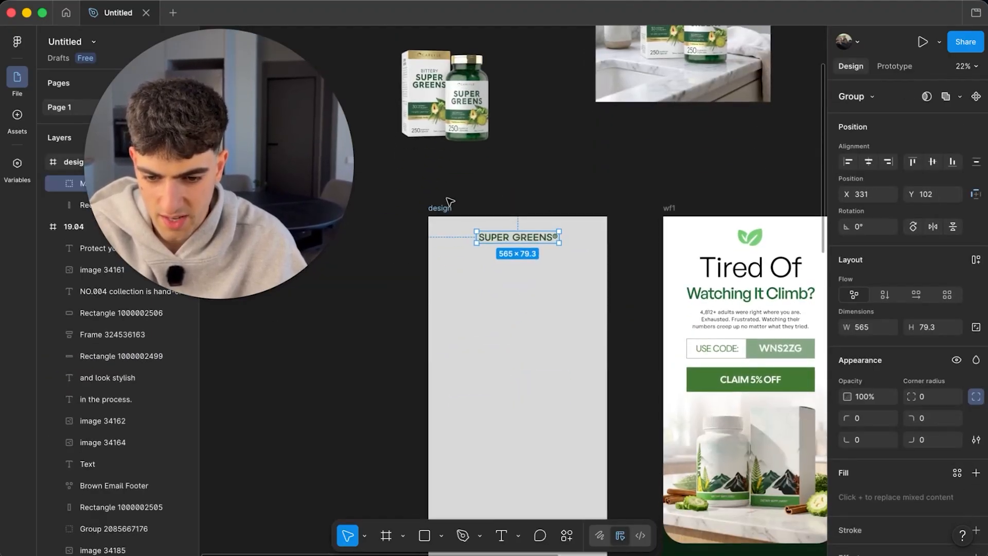
# - Change the design frame's grey fill to white
pyautogui.click(440, 207)
pyautogui.scroll(-3, 909, 508)
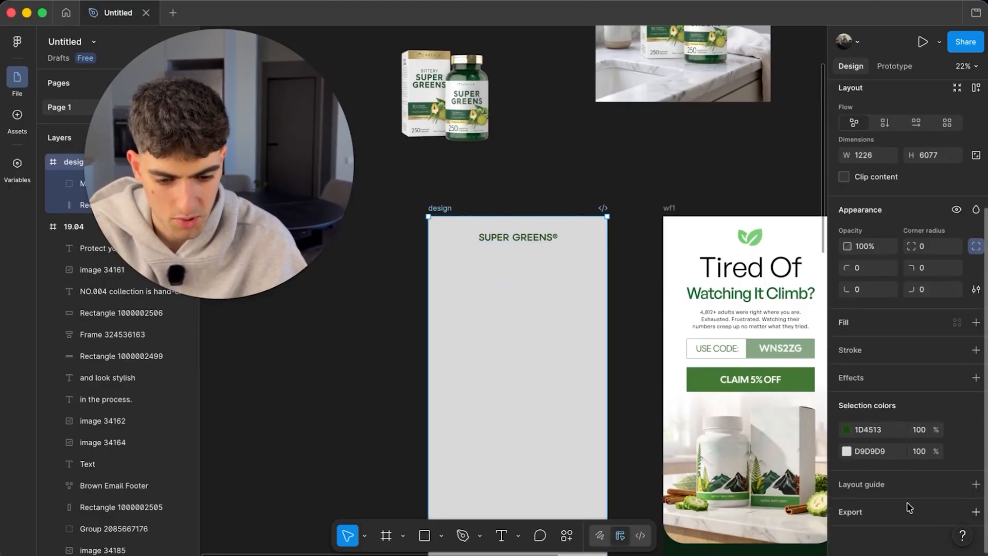
pyautogui.click(847, 451)
pyautogui.click(563, 153)
pyautogui.scroll(-5, 563, 153)
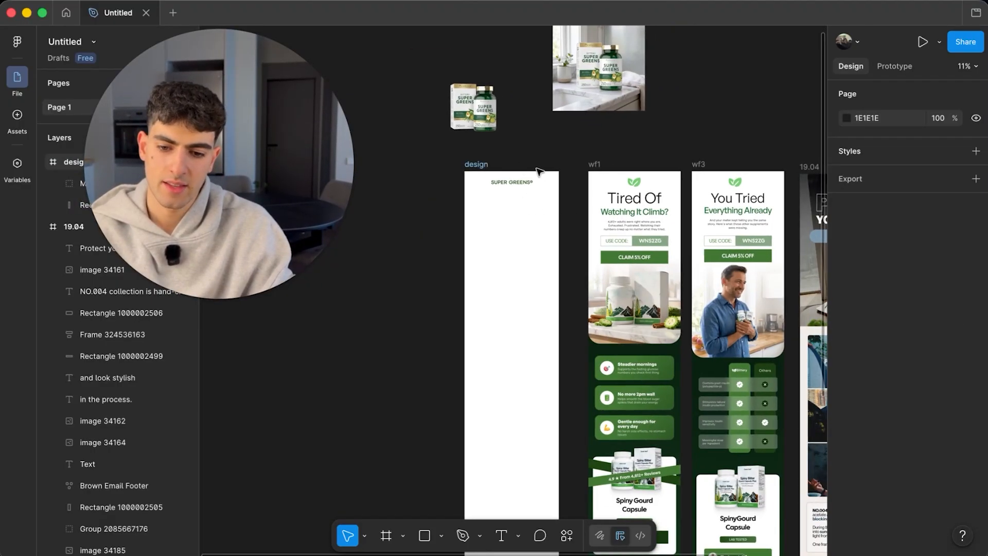
pyautogui.scroll(3, 538, 172)
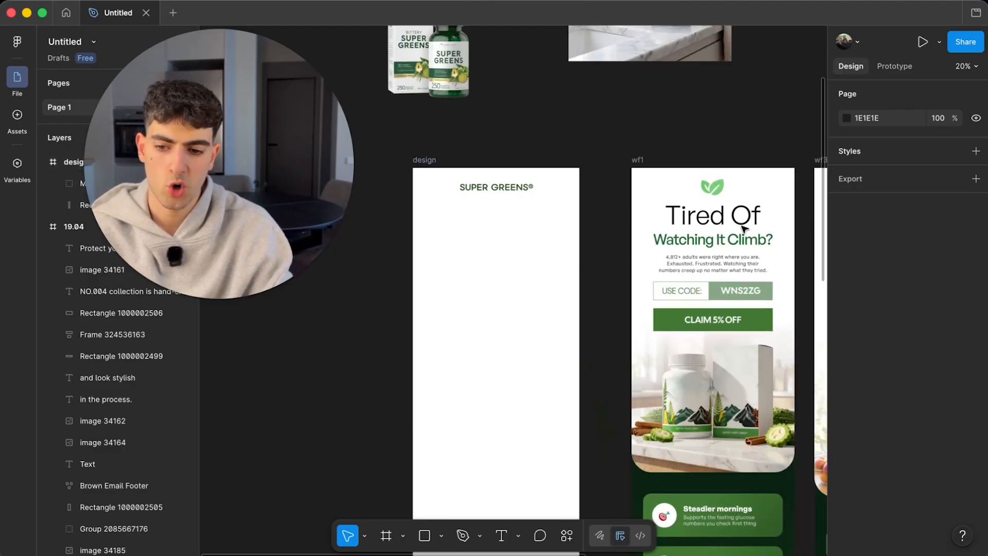
# - Add a TIRED OF text layer below the wordmark and duplicate it beneath itself
pyautogui.click(547, 286)
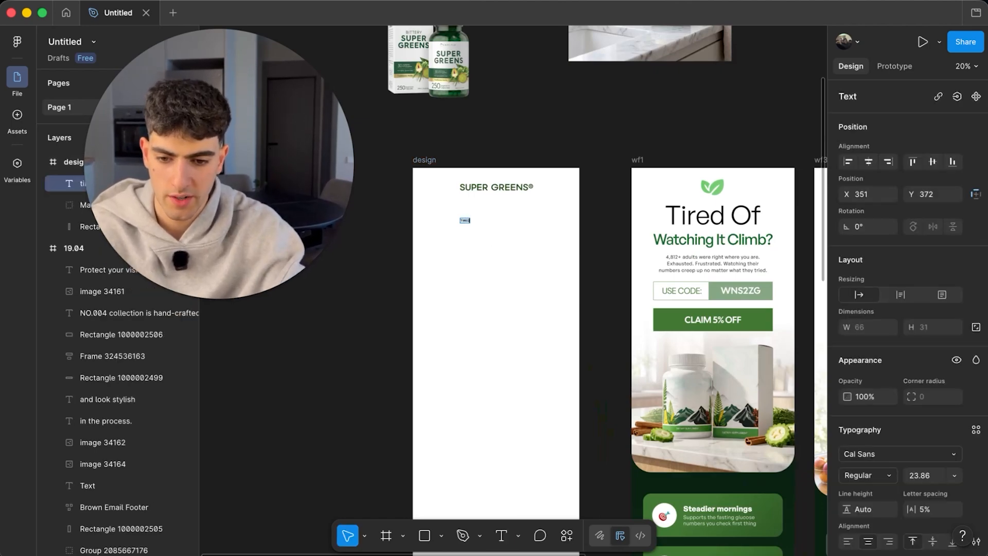
pyautogui.scroll(5, 482, 202)
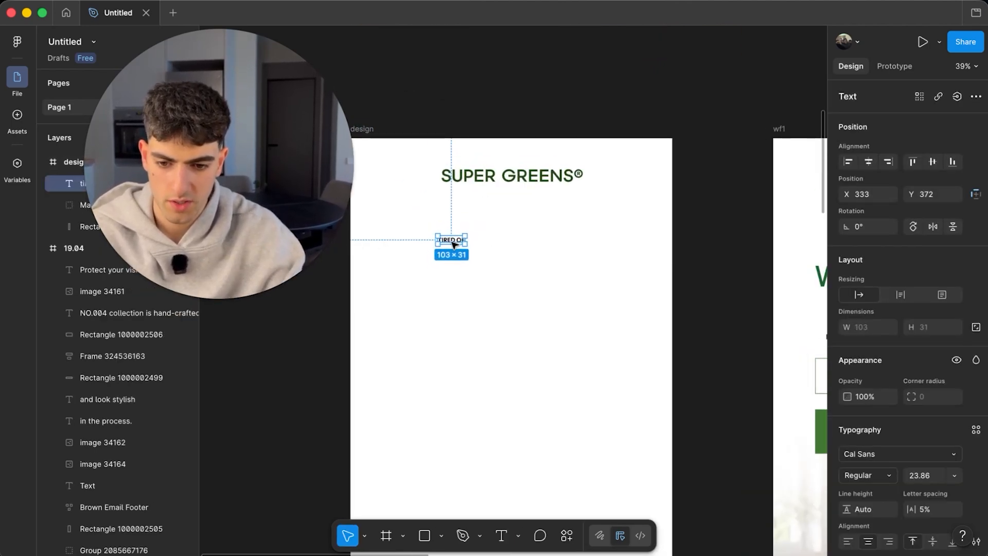
pyautogui.moveTo(453, 244); pyautogui.dragTo(455, 269)
pyautogui.scroll(-3, 542, 263)
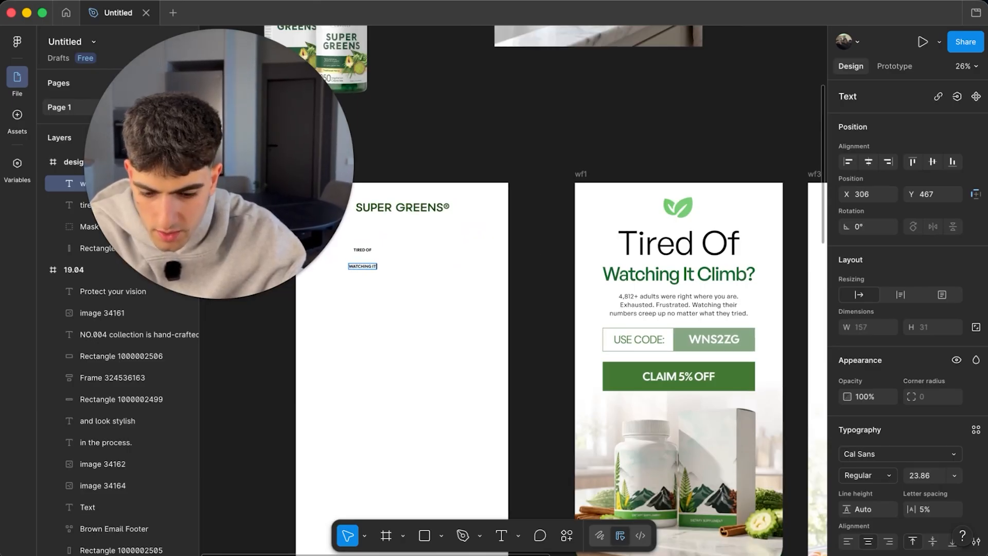
pyautogui.scroll(5, 474, 283)
# - Scale both headline lines up proportionally with the K scale tool
pyautogui.click(459, 253)
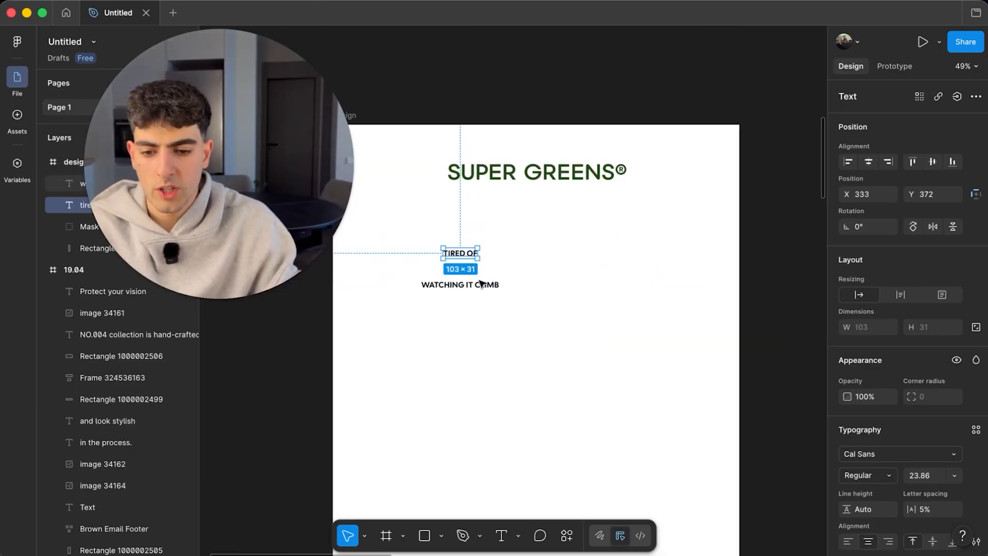
pyautogui.keyDown('shift'); pyautogui.click(460, 285); pyautogui.keyUp('shift')
pyautogui.press('k')
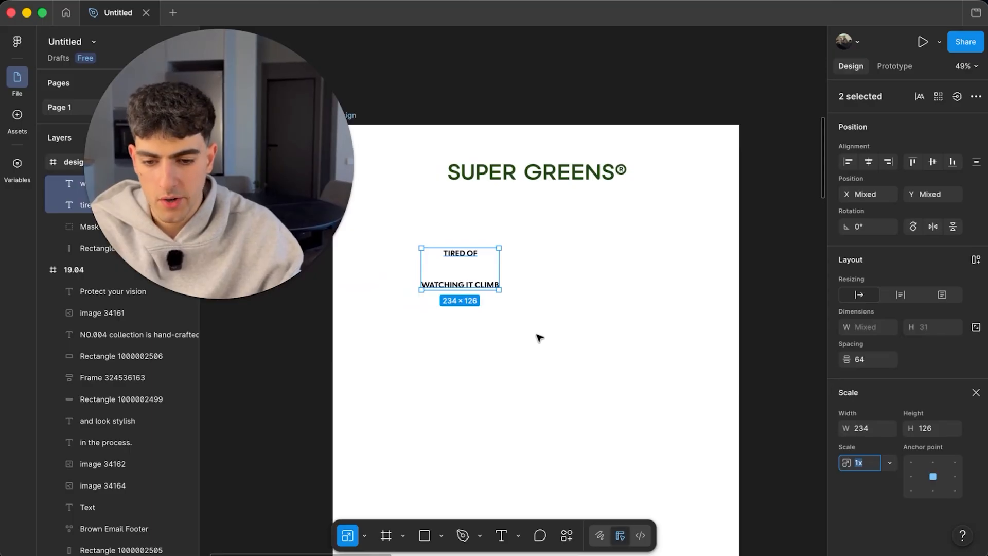
pyautogui.moveTo(499, 289); pyautogui.dragTo(721, 382)
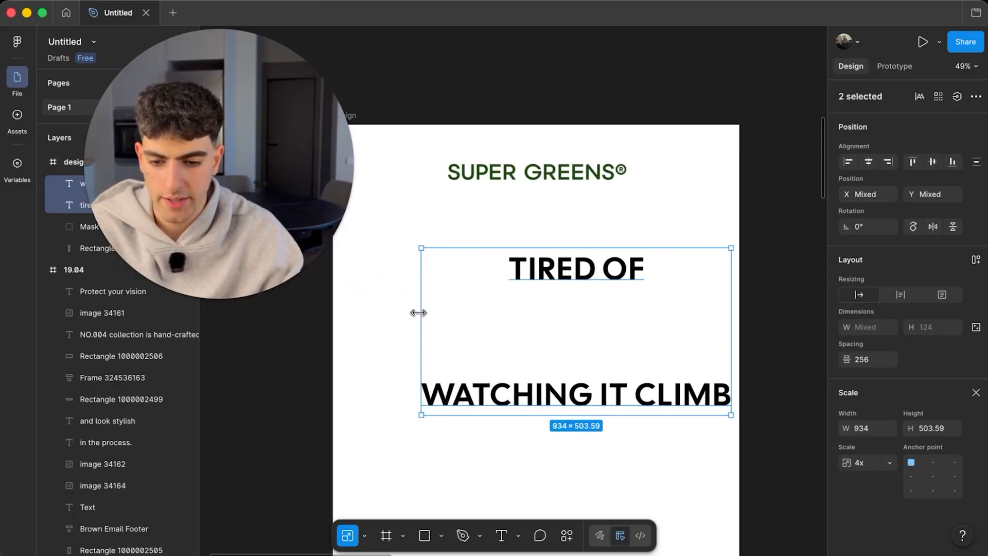
pyautogui.moveTo(419, 313); pyautogui.dragTo(308, 325)
# - Centre TIRED OF and scale WATCHING IT CLIMB to 815×108 directly beneath it
pyautogui.click(559, 240)
pyautogui.click(550, 416)
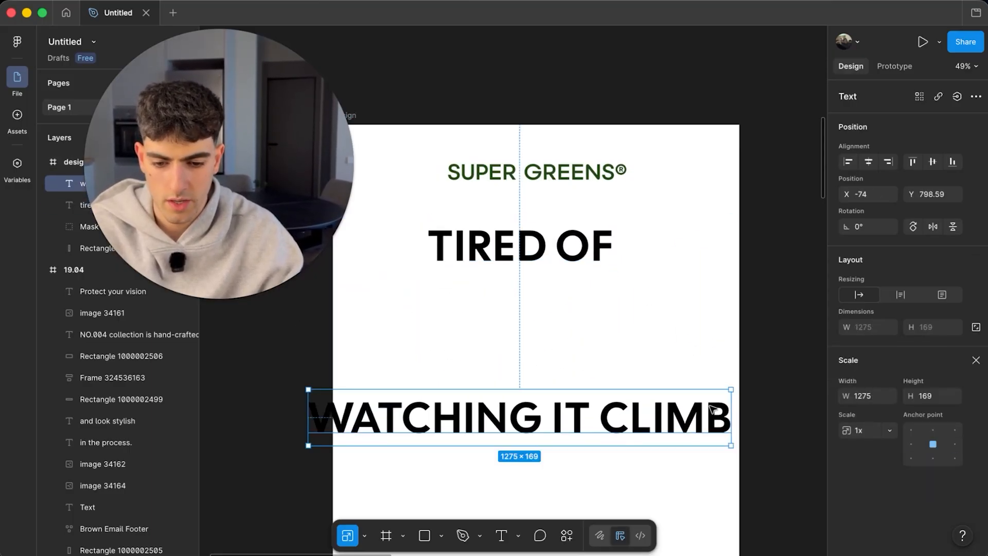
pyautogui.moveTo(732, 413); pyautogui.dragTo(489, 415)
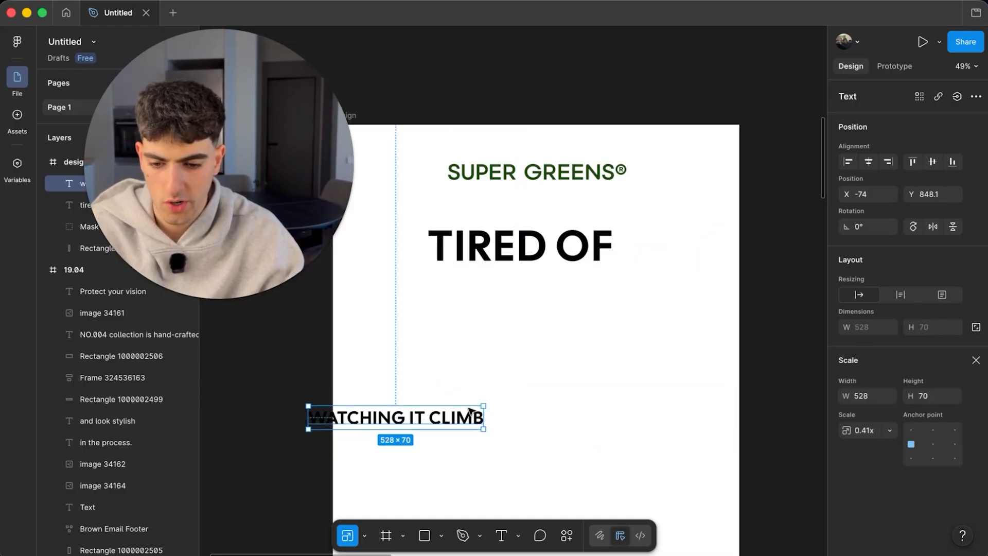
pyautogui.moveTo(423, 412); pyautogui.dragTo(556, 385)
pyautogui.click(519, 250)
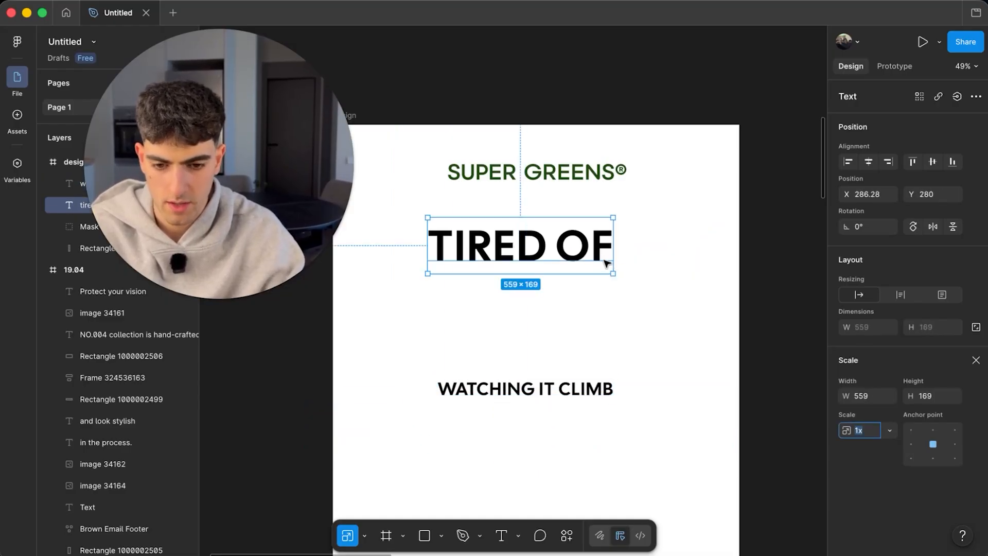
pyautogui.moveTo(608, 264); pyautogui.dragTo(627, 242)
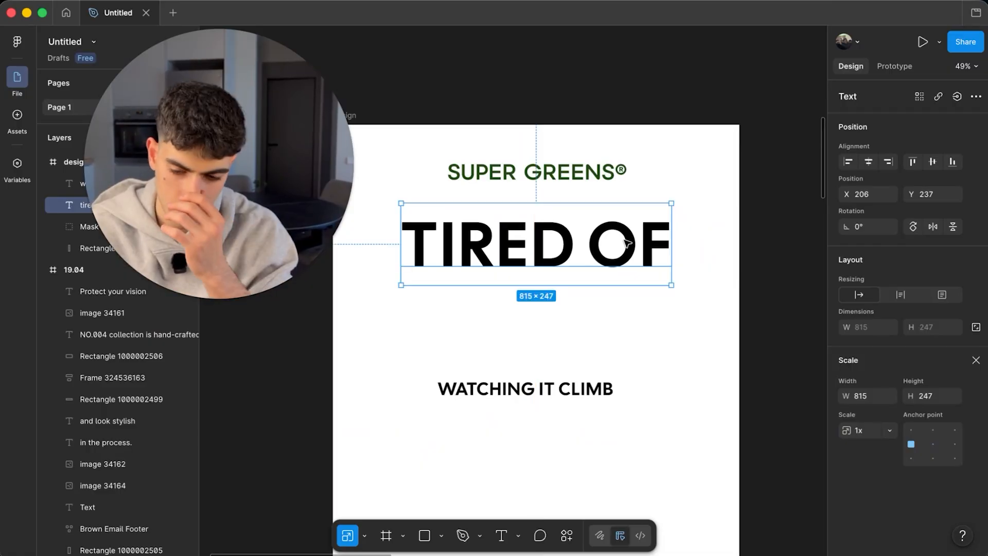
pyautogui.click(551, 385)
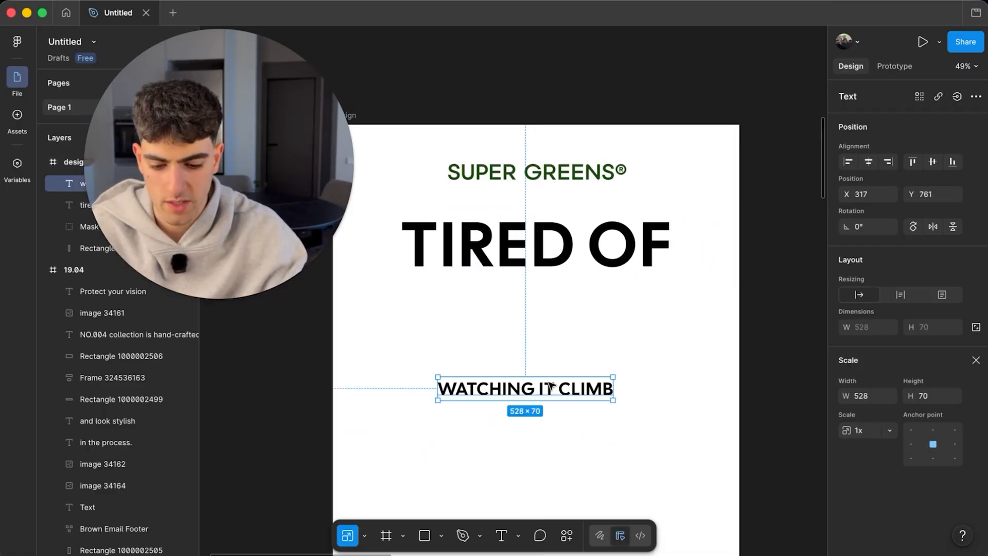
pyautogui.moveTo(612, 384); pyautogui.dragTo(622, 297)
pyautogui.moveTo(412, 300); pyautogui.dragTo(400, 300)
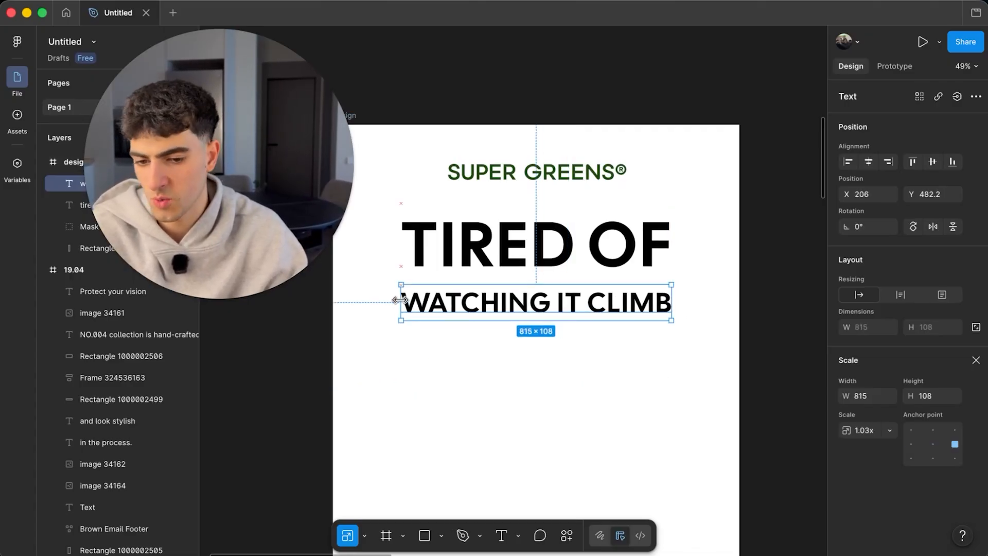
# - Draw temporary grey margin blocks at the frame edges, then delete them
pyautogui.scroll(-5, 455, 302)
pyautogui.click(669, 242)
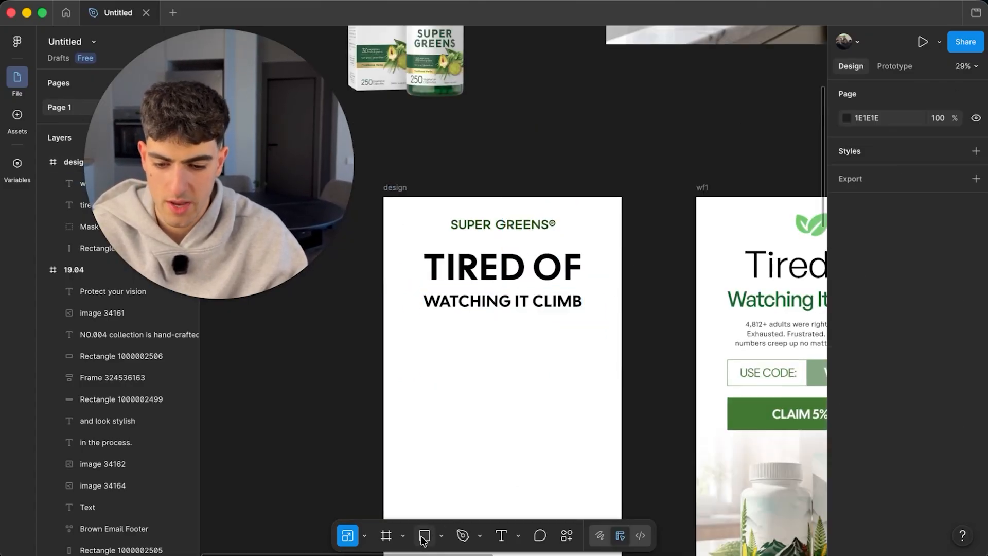
pyautogui.moveTo(578, 194); pyautogui.dragTo(617, 375)
pyautogui.click(635, 316)
pyautogui.scroll(4, 580, 283)
pyautogui.scroll(-5, 581, 283)
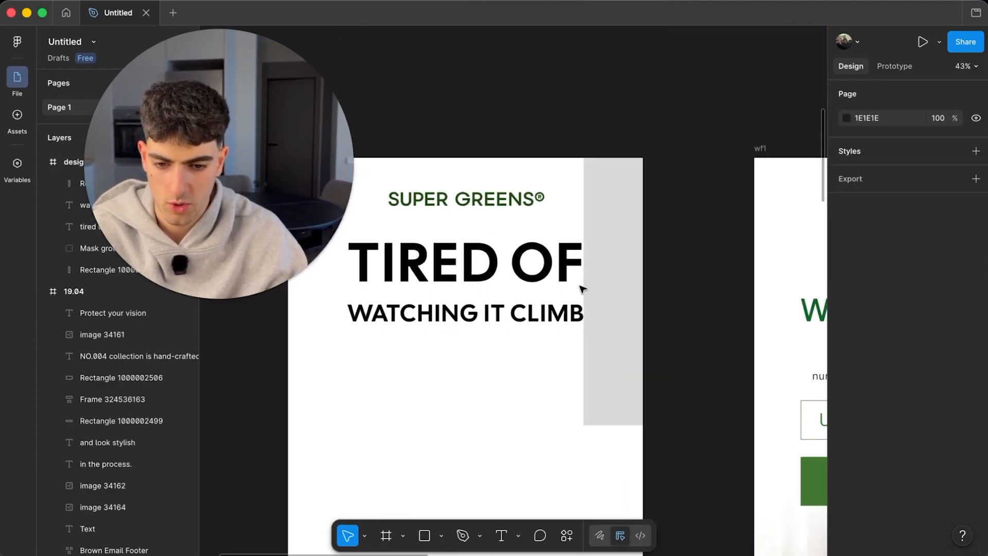
pyautogui.moveTo(587, 287); pyautogui.dragTo(427, 295)
pyautogui.press('Delete')
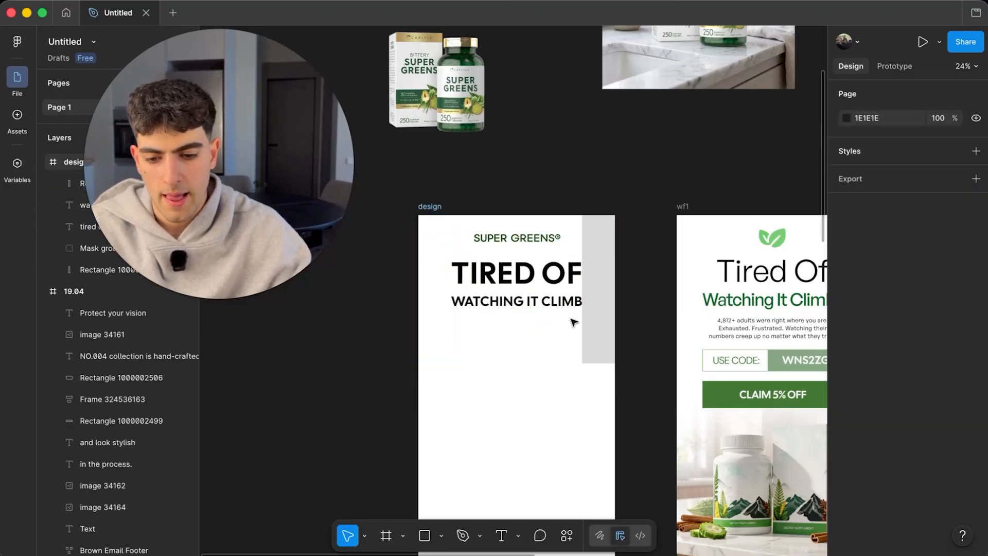
pyautogui.click(592, 319)
pyautogui.press('Delete')
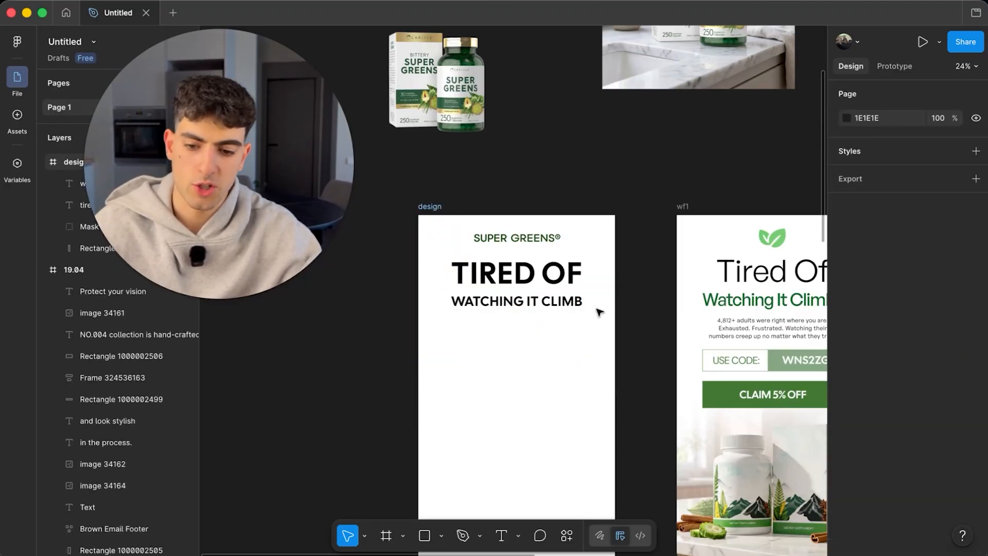
# - Colour WATCHING IT CLIMB dark green 1F4615, sampled from the SUPER GREENS wordmark
pyautogui.scroll(5, 509, 280)
pyautogui.doubleClick(509, 279)
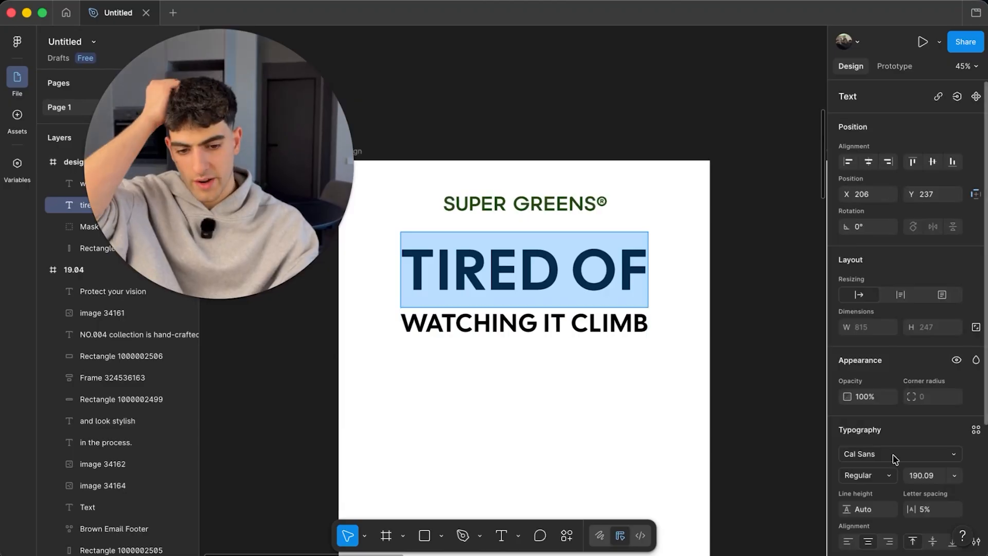
pyautogui.scroll(-4, 893, 463)
pyautogui.tripleClick(563, 315)
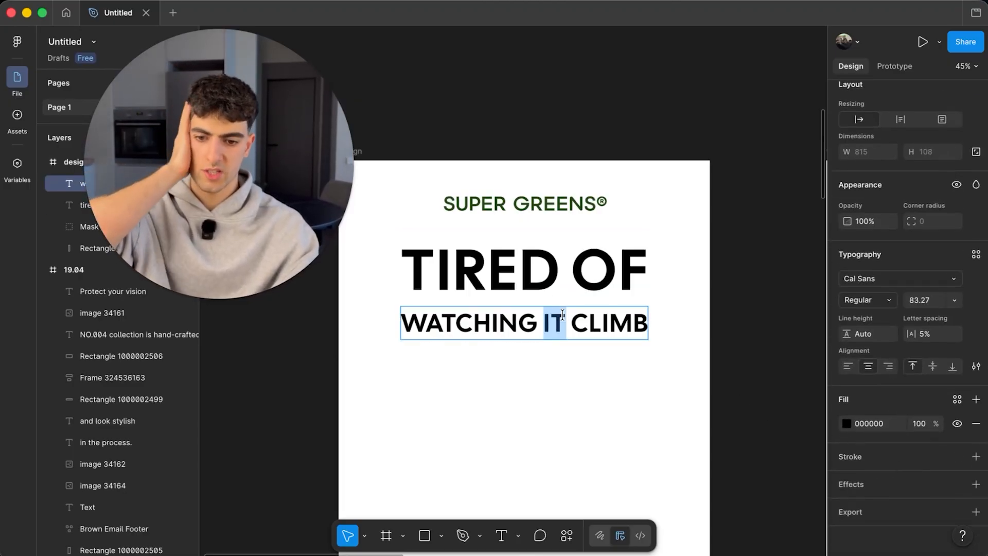
pyautogui.click(847, 424)
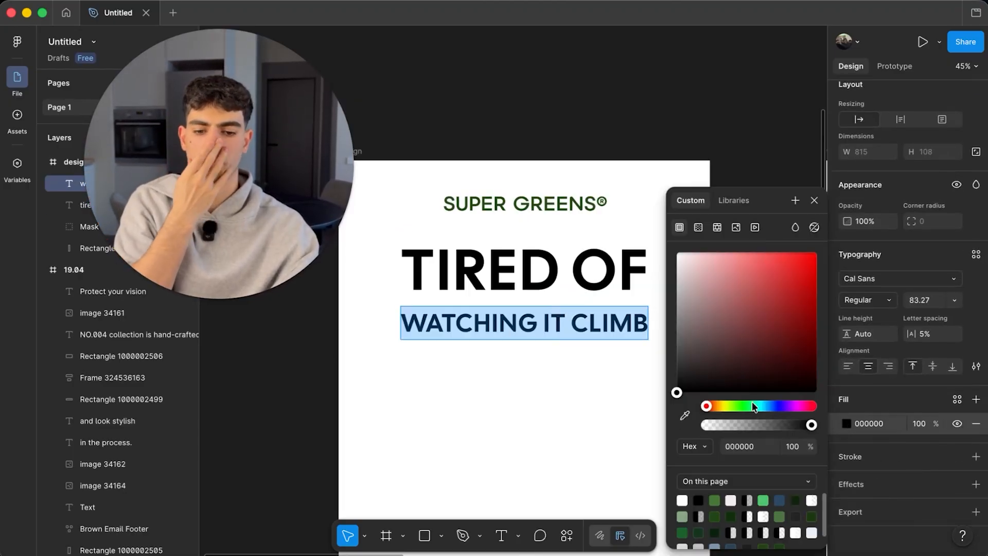
pyautogui.click(685, 416)
pyautogui.scroll(10, 584, 192)
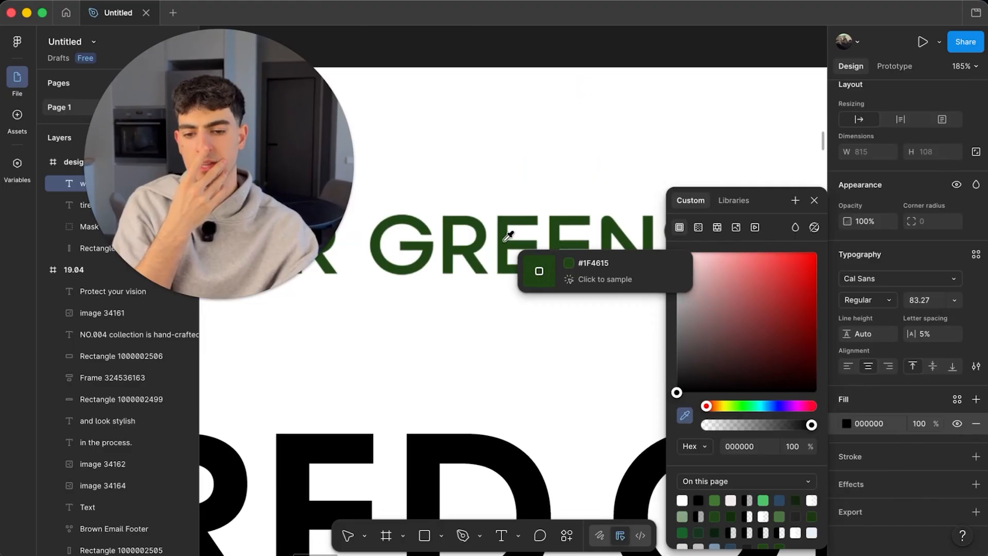
pyautogui.click(504, 239)
pyautogui.scroll(-10, 505, 240)
pyautogui.scroll(2, 525, 317)
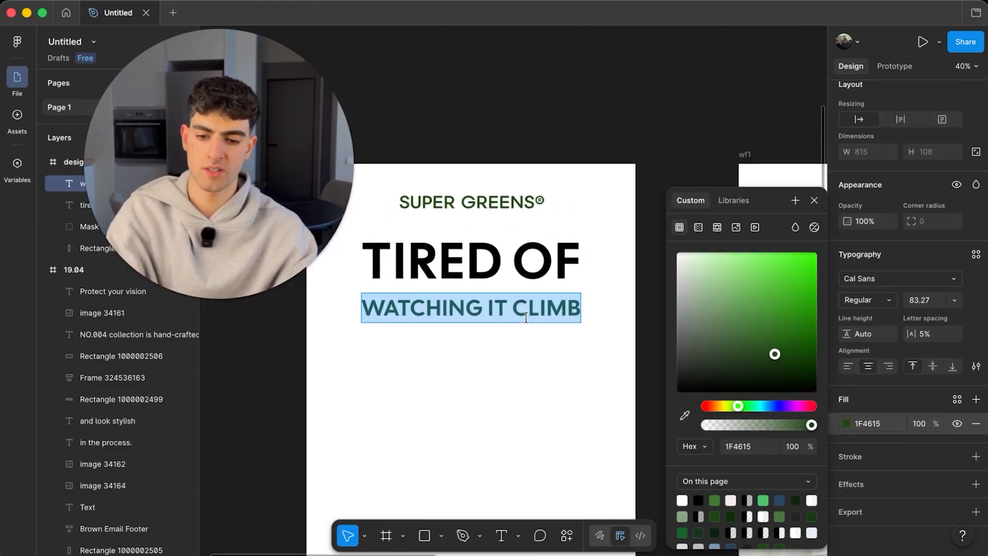
# - Set both headline lines to Darker Grotesque in Black weight
pyautogui.click(867, 303)
pyautogui.click(866, 299)
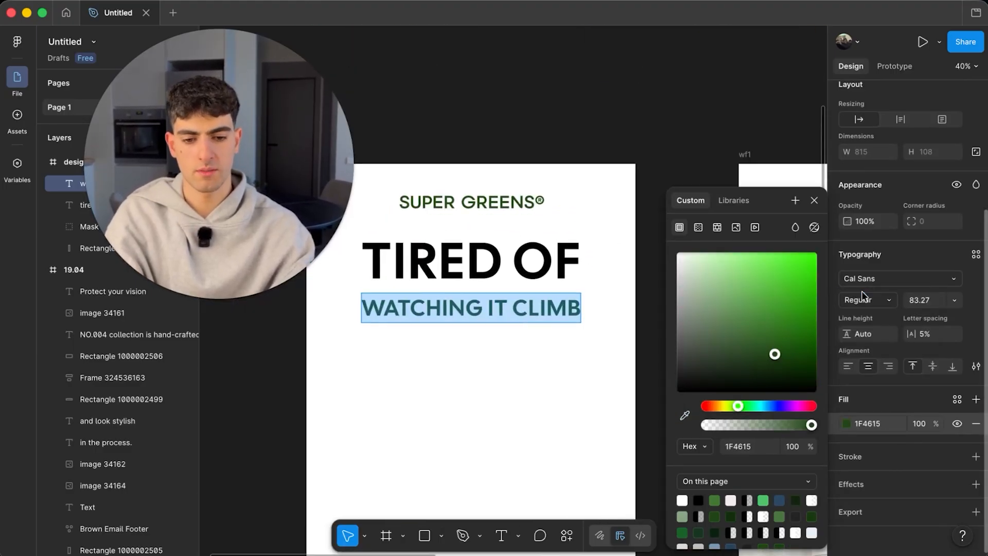
pyautogui.click(869, 282)
pyautogui.click(639, 144)
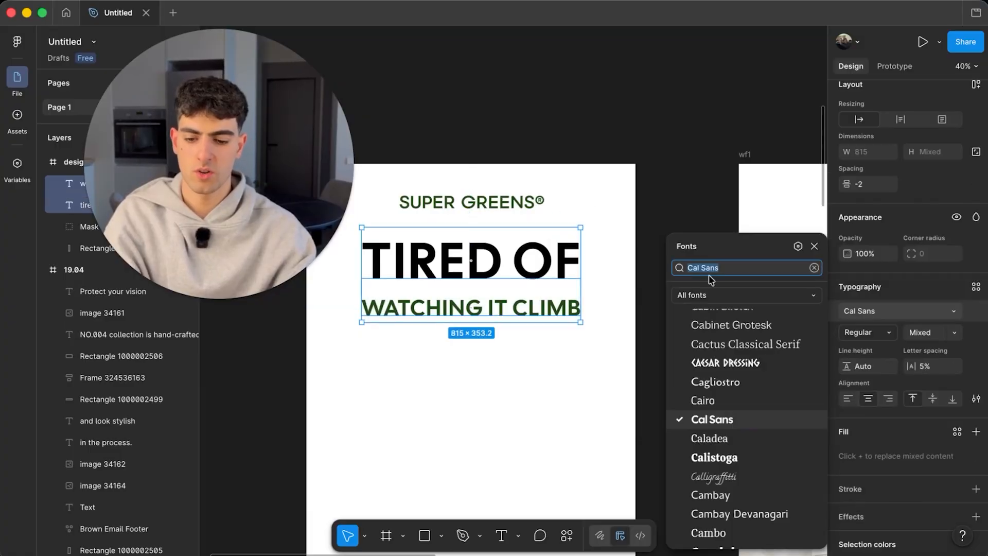
pyautogui.write('neit')
pyautogui.press('BackSpace')
pyautogui.press('BackSpace')
pyautogui.press('BackSpace')
pyautogui.press('BackSpace')
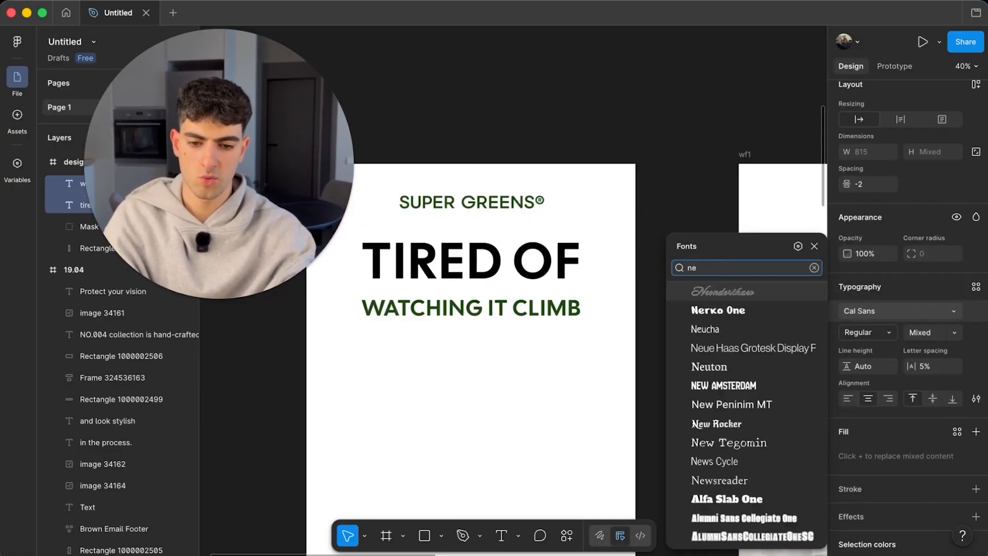
pyautogui.write('gro')
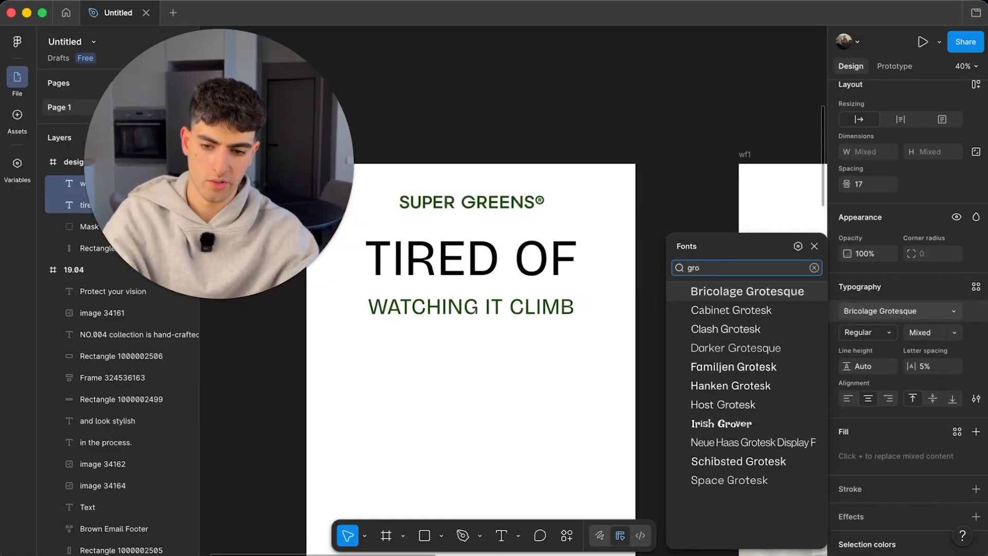
pyautogui.click(734, 347)
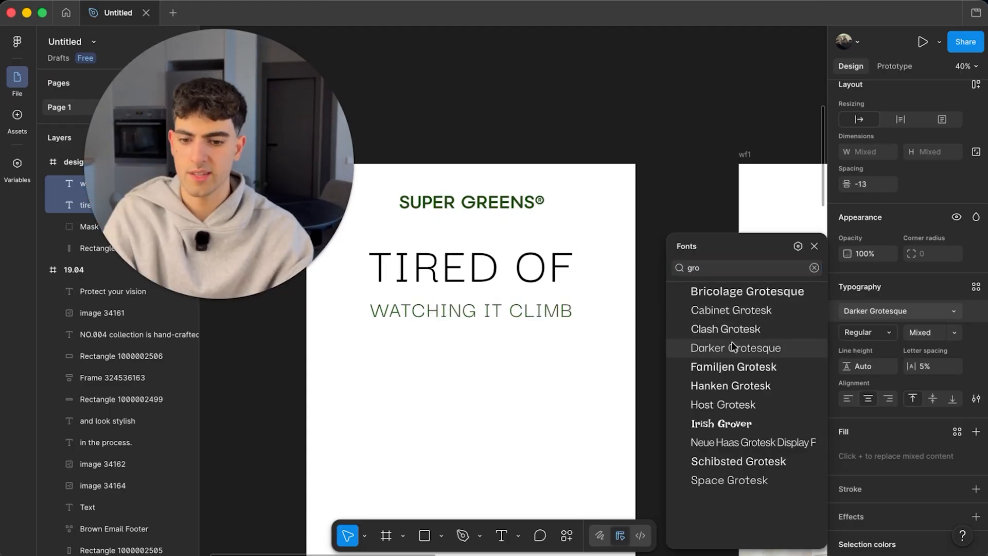
pyautogui.scroll(-3, 466, 239)
pyautogui.scroll(4, 465, 239)
pyautogui.hscroll(1, 466, 239)
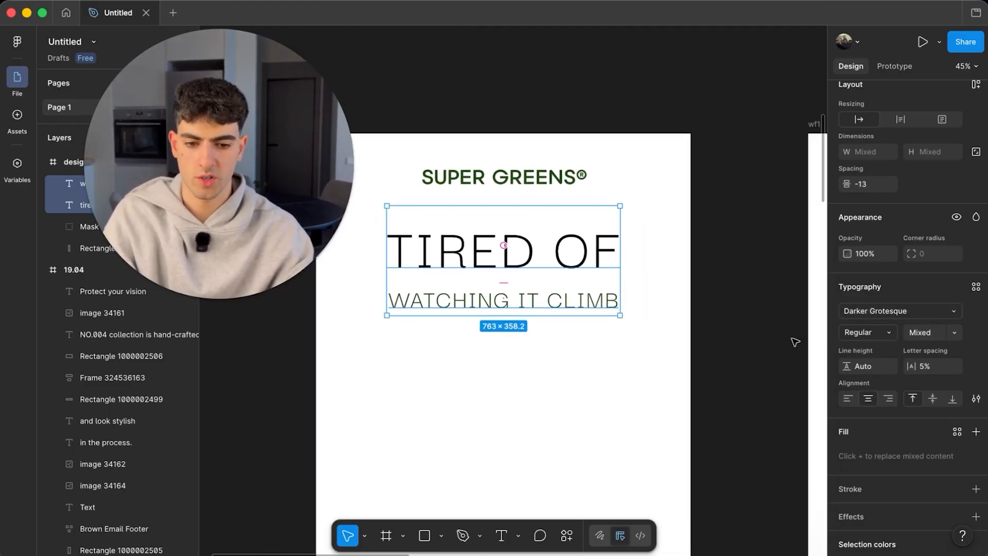
pyautogui.click(869, 332)
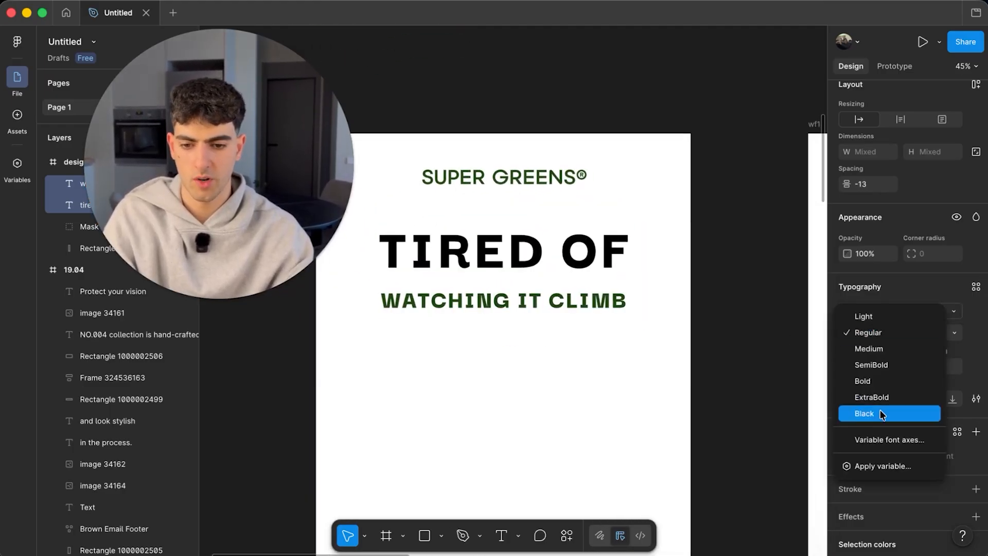
pyautogui.click(882, 414)
pyautogui.click(719, 335)
# - Scale both headline lines proportionally to 912 wide, centred in the frame
pyautogui.scroll(3, 552, 268)
pyautogui.click(558, 315)
pyautogui.keyDown('shift'); pyautogui.click(560, 263); pyautogui.keyUp('shift')
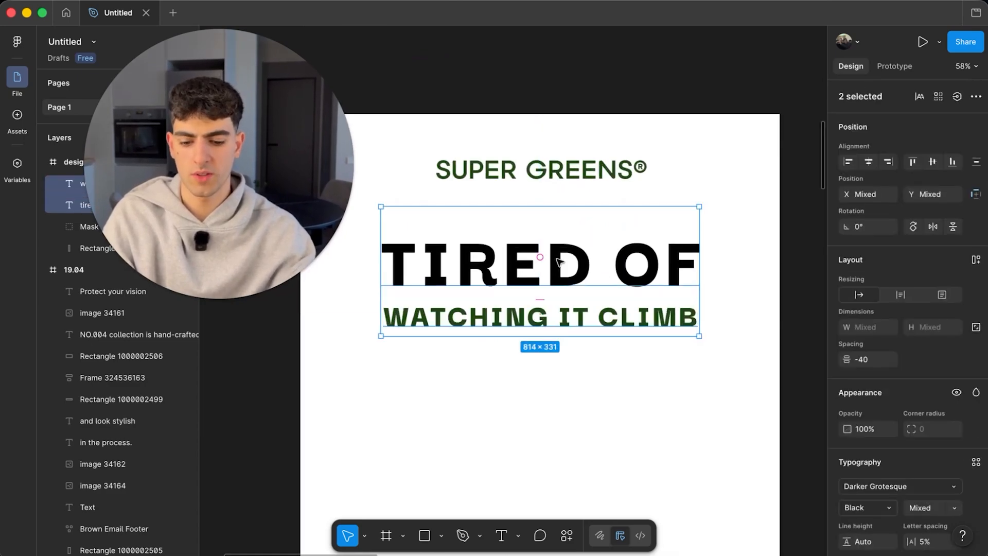
pyautogui.press('k')
pyautogui.moveTo(704, 288); pyautogui.dragTo(662, 267)
pyautogui.scroll(-5, 662, 267)
pyautogui.click(696, 297)
pyautogui.scroll(-3, 696, 298)
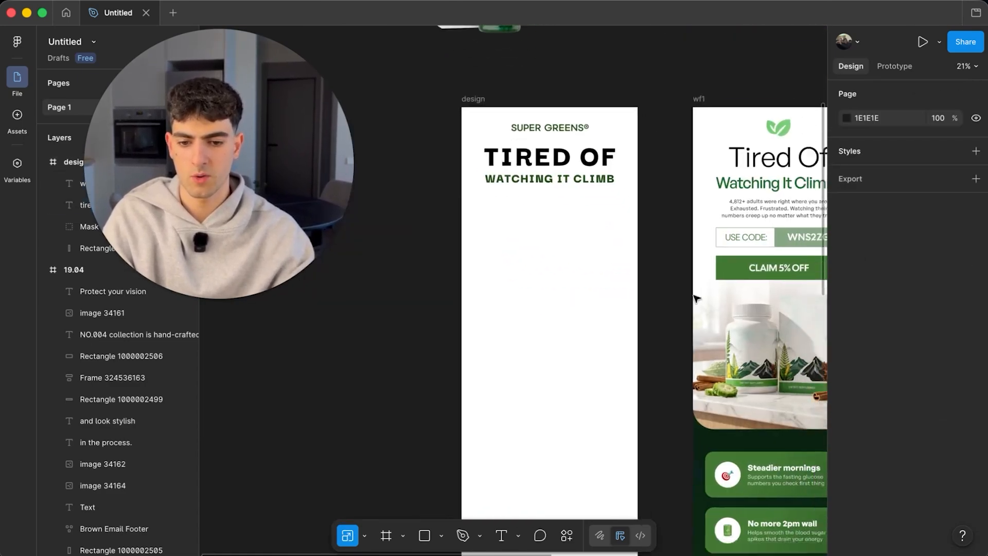
pyautogui.scroll(6, 588, 137)
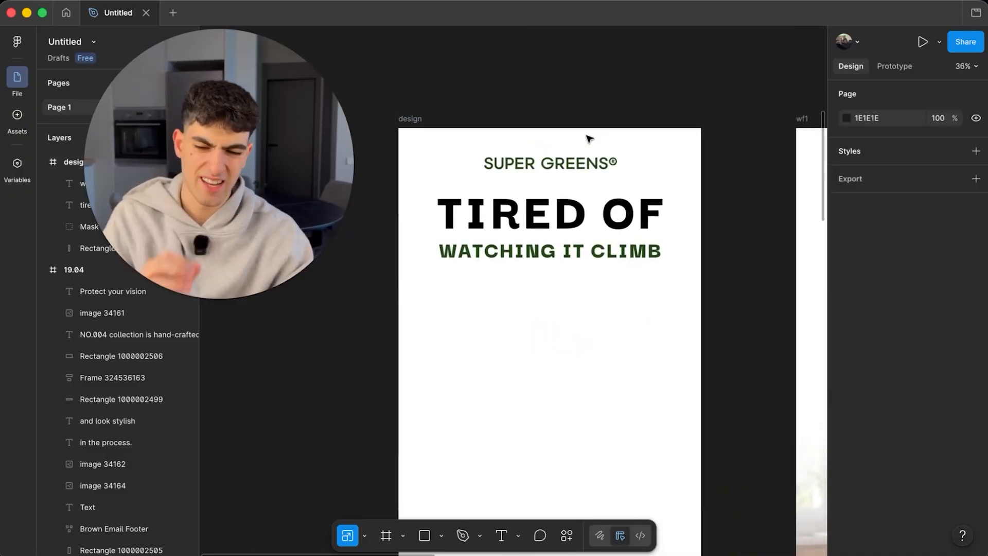
# - Switch both headline lines to the Bricolage Grotesque font
pyautogui.click(554, 210)
pyautogui.keyDown('shift'); pyautogui.click(552, 253); pyautogui.keyUp('shift')
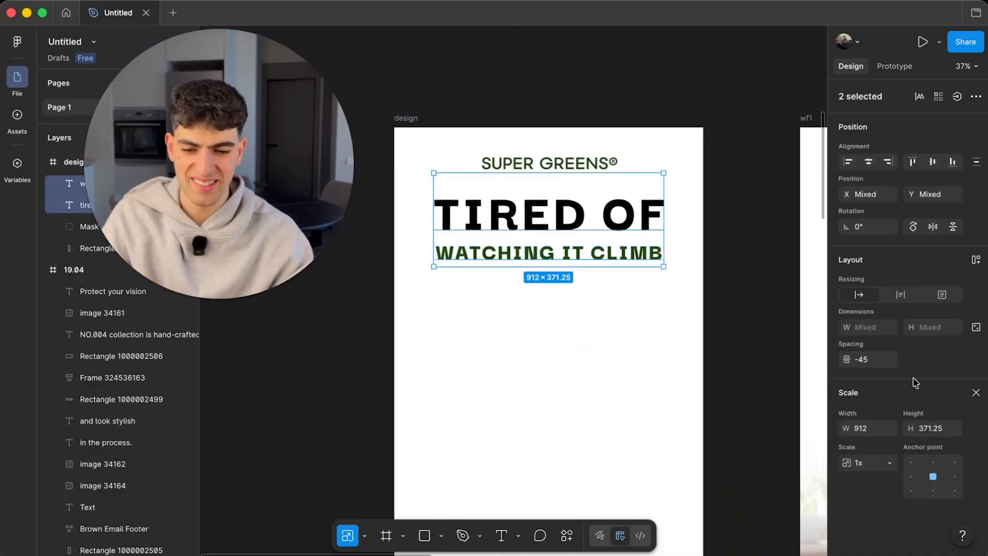
pyautogui.click(976, 392)
pyautogui.click(881, 486)
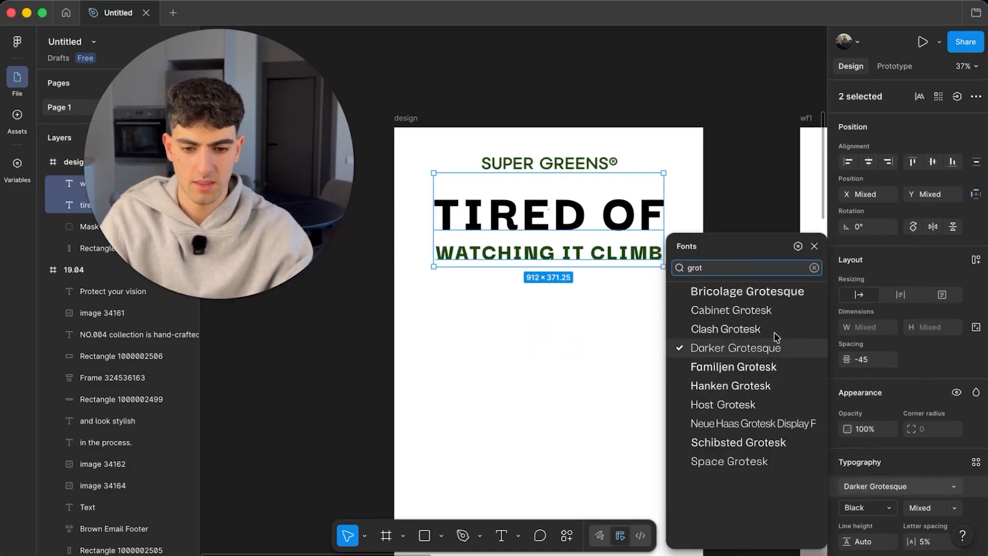
pyautogui.click(748, 298)
pyautogui.click(578, 148)
pyautogui.scroll(3, 578, 148)
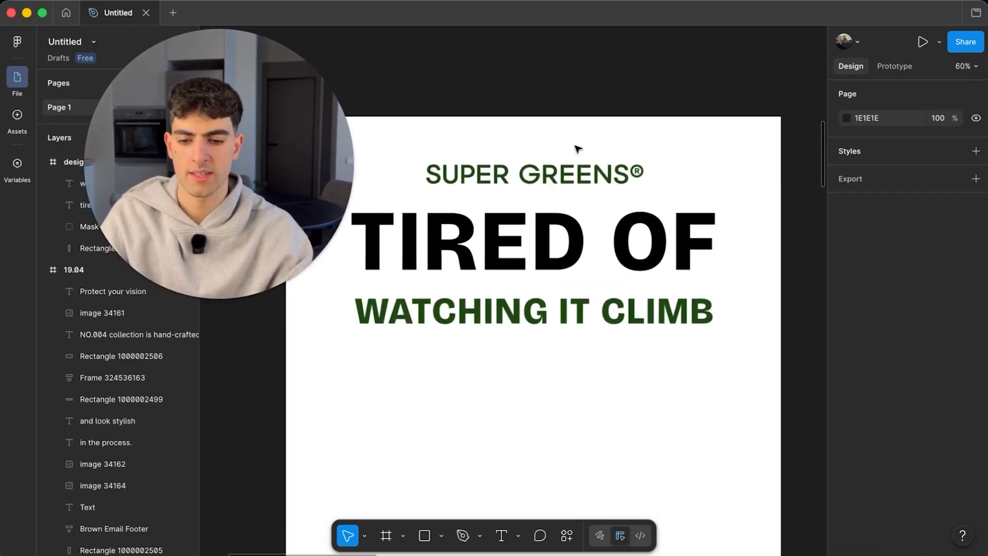
pyautogui.scroll(-5, 546, 247)
# - Nudge both headline lines down slightly and scale them down to 866 wide
pyautogui.click(549, 248)
pyautogui.keyDown('shift'); pyautogui.click(565, 284); pyautogui.keyUp('shift')
pyautogui.moveTo(584, 252); pyautogui.dragTo(582, 259)
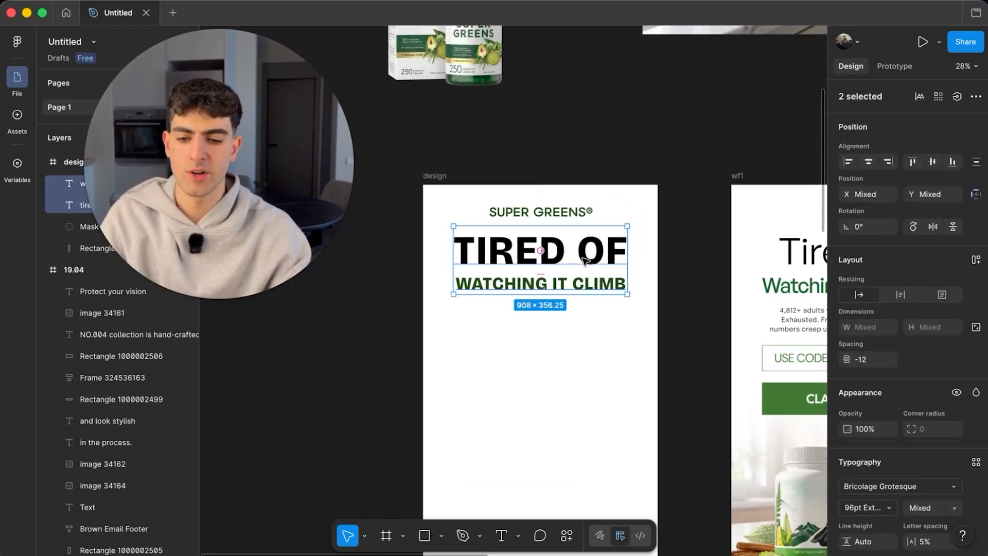
pyautogui.scroll(3, 543, 239)
pyautogui.press('k')
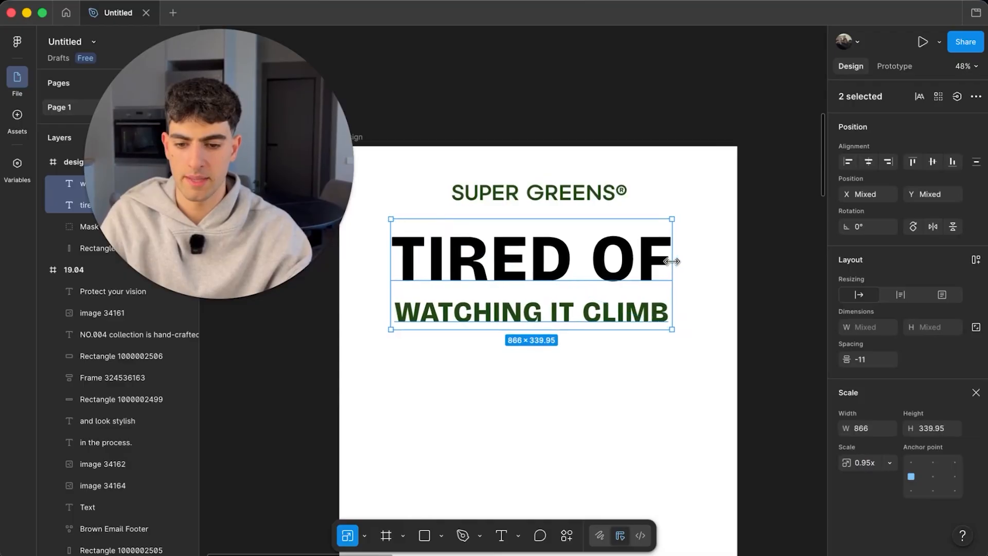
pyautogui.moveTo(698, 273); pyautogui.dragTo(633, 273)
pyautogui.scroll(-5, 610, 242)
pyautogui.click(626, 161)
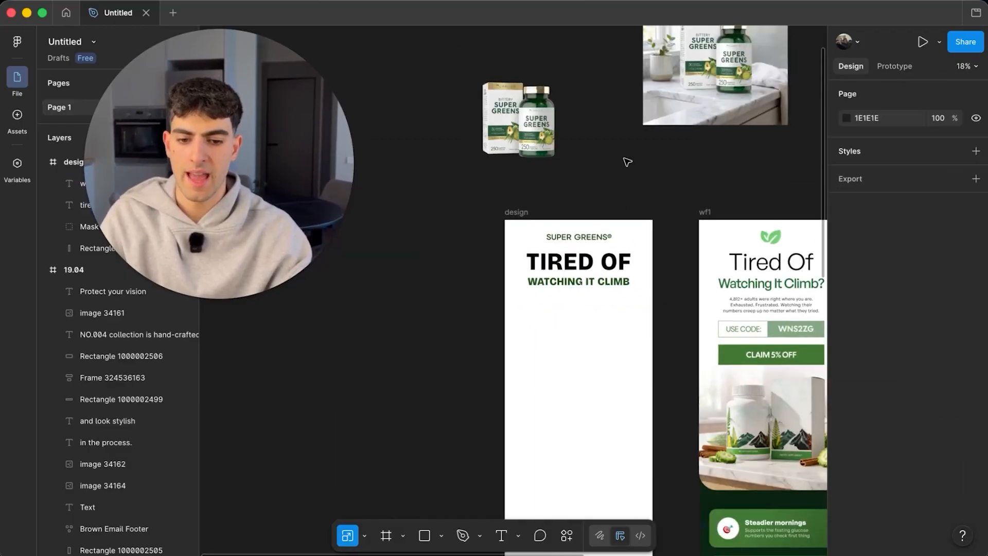
pyautogui.scroll(-2, 712, 335)
pyautogui.hscroll(2, 712, 334)
# - Copy the body paragraph below the design headline and select all its text
pyautogui.click(729, 265)
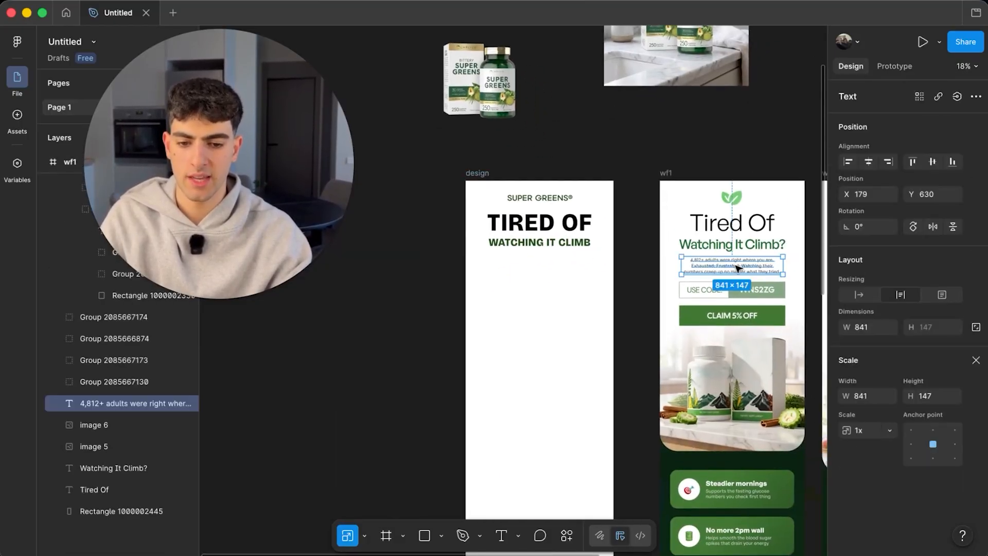
pyautogui.moveTo(729, 265); pyautogui.dragTo(567, 254)
pyautogui.scroll(5, 541, 270)
pyautogui.doubleClick(566, 254)
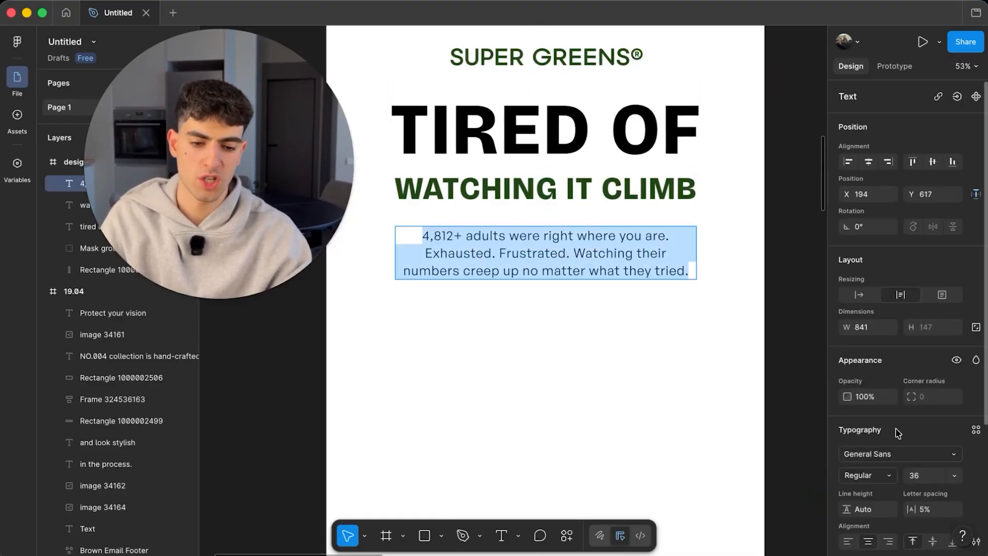
pyautogui.scroll(-2, 899, 432)
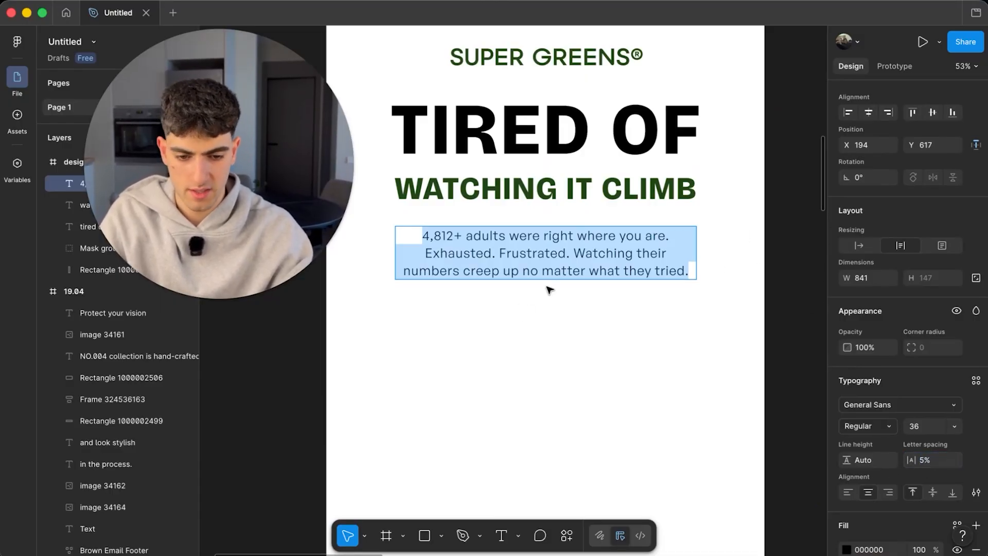
# - Set the body text to Bricolage Grotesque in Light weight
pyautogui.click(856, 407)
pyautogui.write('gro')
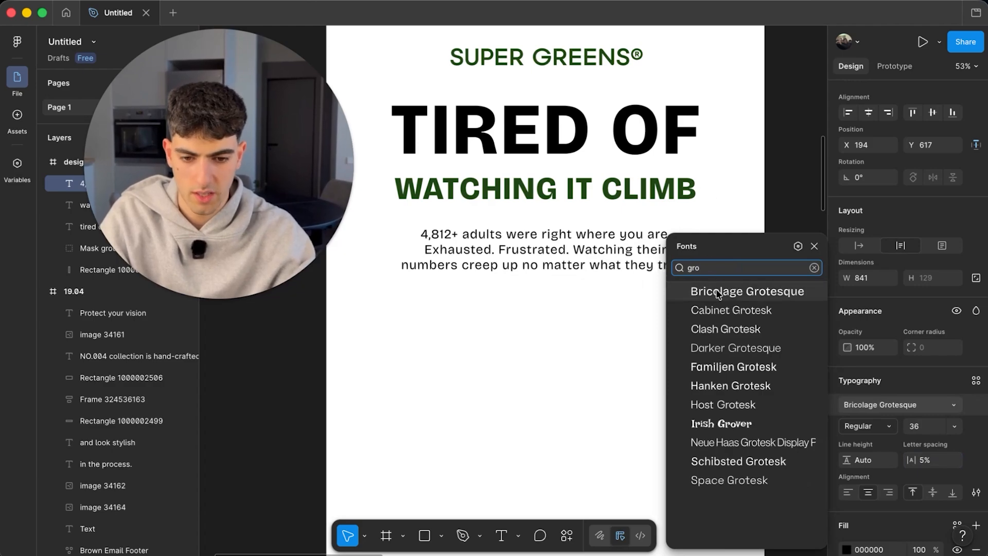
pyautogui.click(718, 292)
pyautogui.click(865, 426)
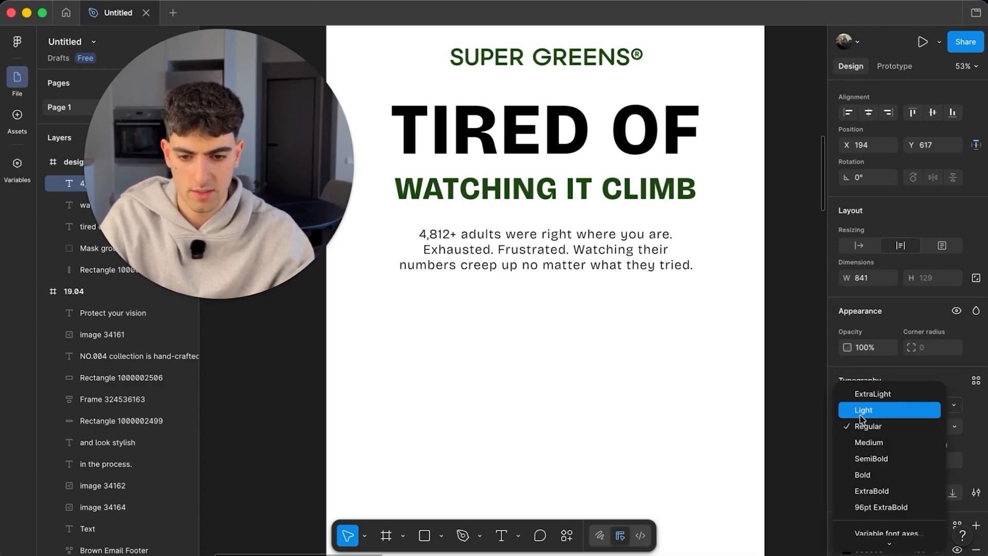
pyautogui.click(861, 412)
pyautogui.scroll(-5, 743, 231)
pyautogui.click(788, 238)
pyautogui.scroll(5, 684, 230)
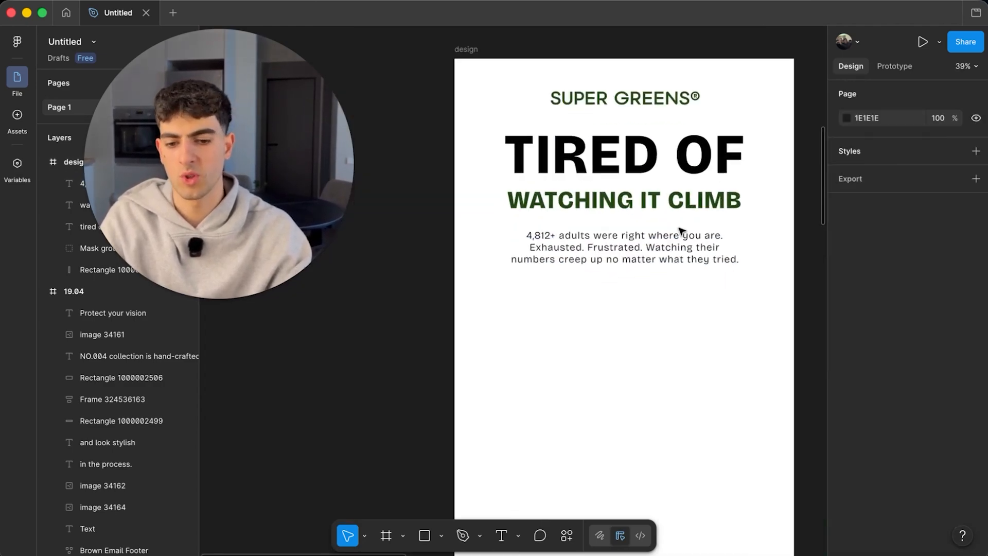
# - Widen the paragraph's text box to 879 and recentre it under the headline
pyautogui.click(624, 247)
pyautogui.moveTo(620, 242); pyautogui.dragTo(623, 245)
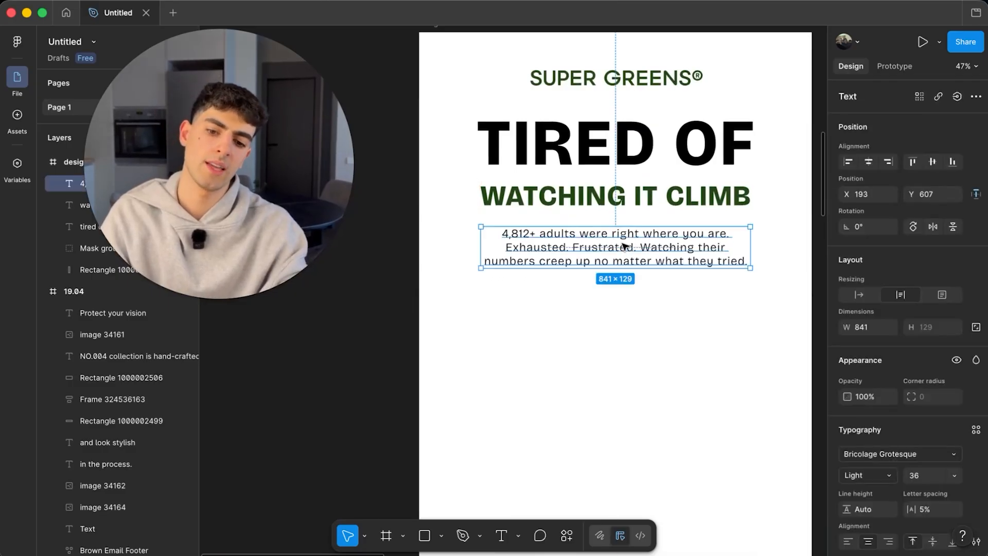
pyautogui.moveTo(747, 252); pyautogui.dragTo(752, 253)
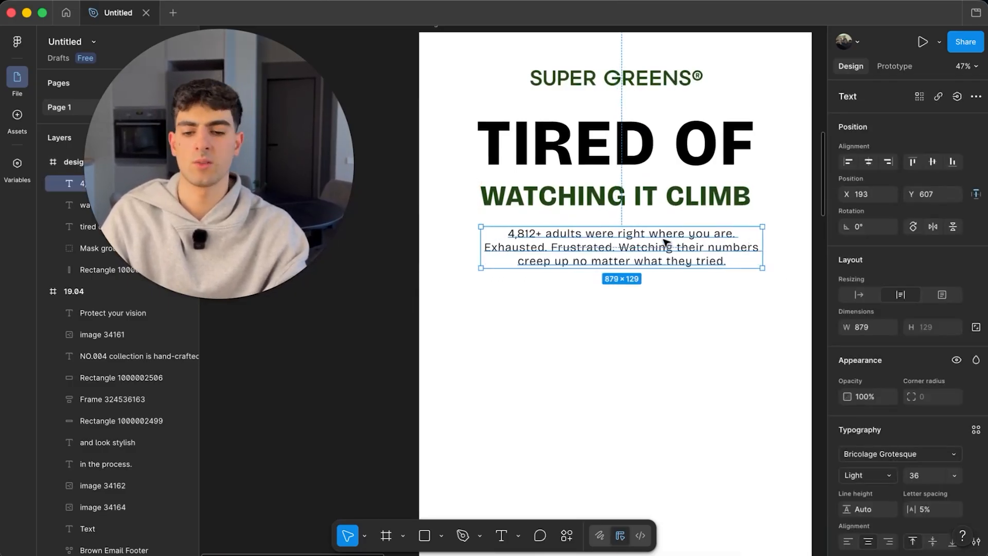
pyautogui.moveTo(662, 245); pyautogui.dragTo(645, 257)
pyautogui.scroll(-3, 660, 255)
pyautogui.scroll(5, 660, 260)
pyautogui.scroll(-3, 645, 257)
pyautogui.click(759, 227)
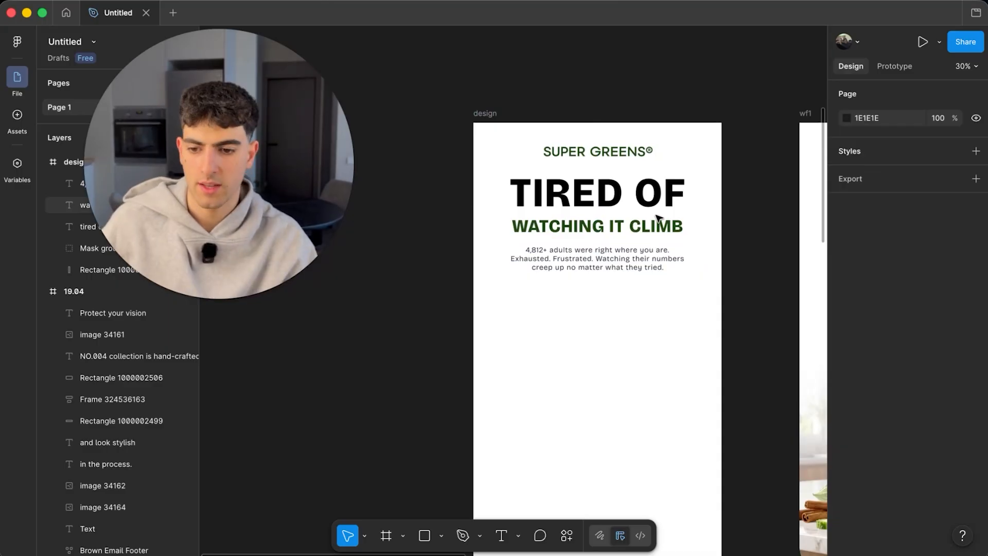
pyautogui.scroll(-5, 538, 286)
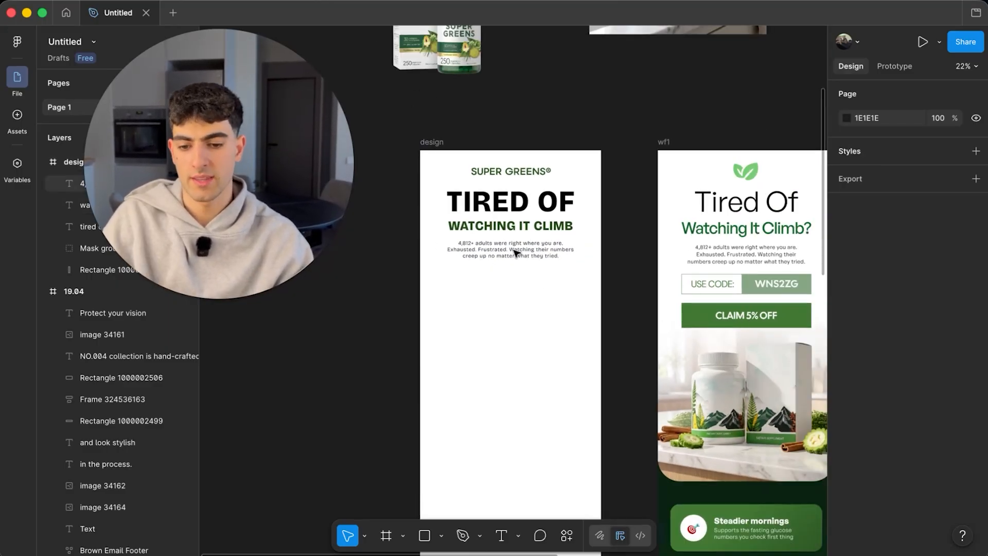
# - Draw a rectangle with corner radius 900 and centre it below the body paragraph
pyautogui.click(424, 536)
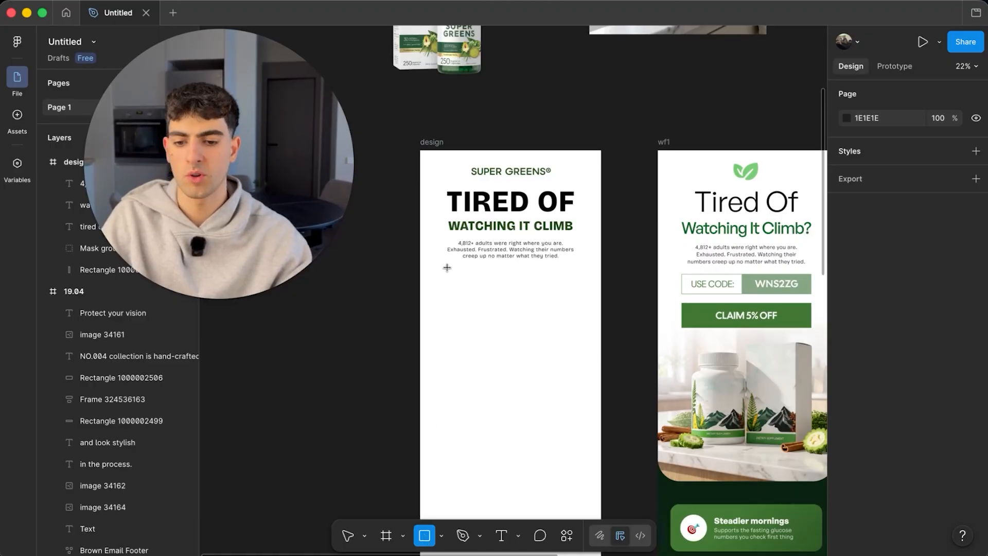
pyautogui.moveTo(447, 265)
pyautogui.mouseDown()
pyautogui.moveTo(548, 320)
pyautogui.moveTo(581, 293)
pyautogui.moveTo(536, 293)
pyautogui.mouseUp()
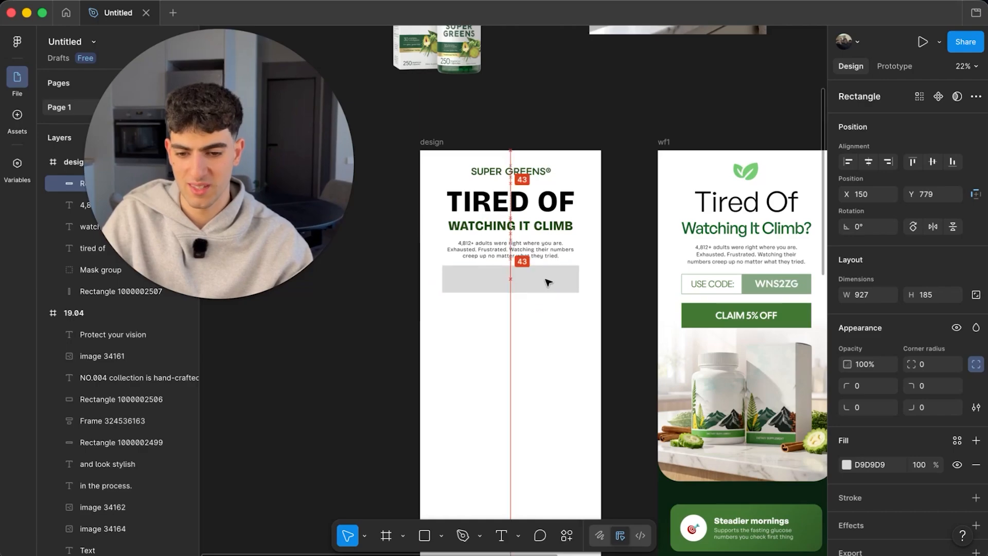
pyautogui.click(931, 364)
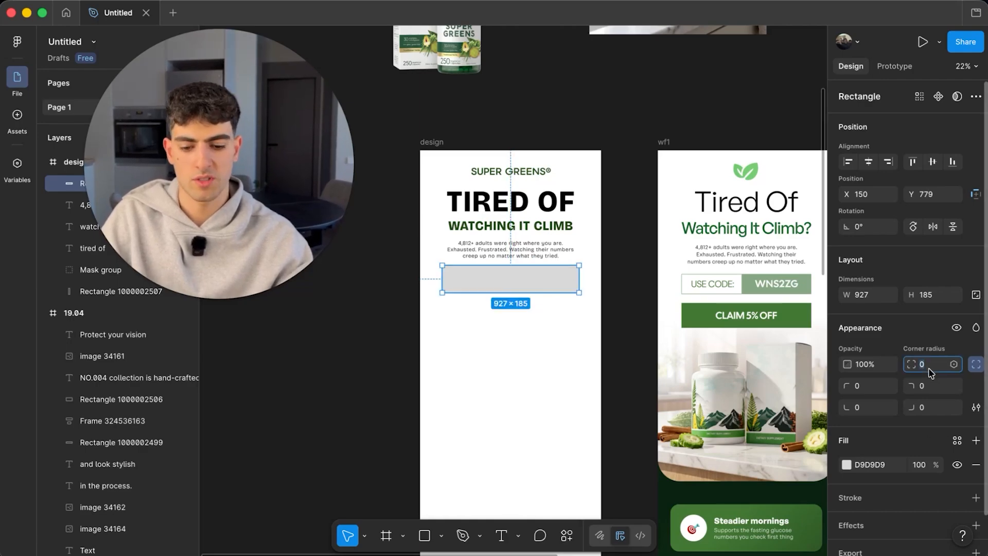
pyautogui.write('900')
pyautogui.press('Return')
pyautogui.click(628, 221)
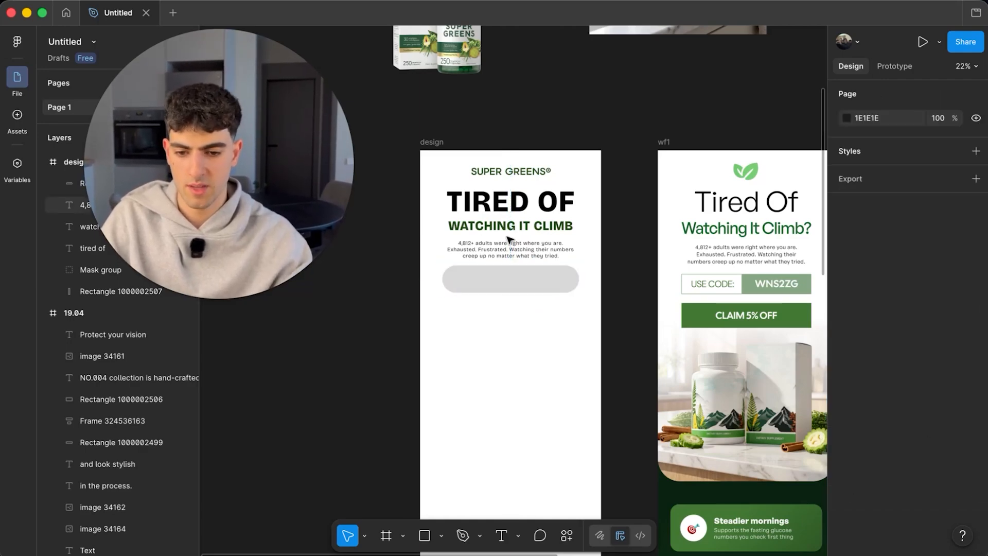
pyautogui.scroll(5, 507, 239)
pyautogui.moveTo(535, 320); pyautogui.dragTo(533, 331)
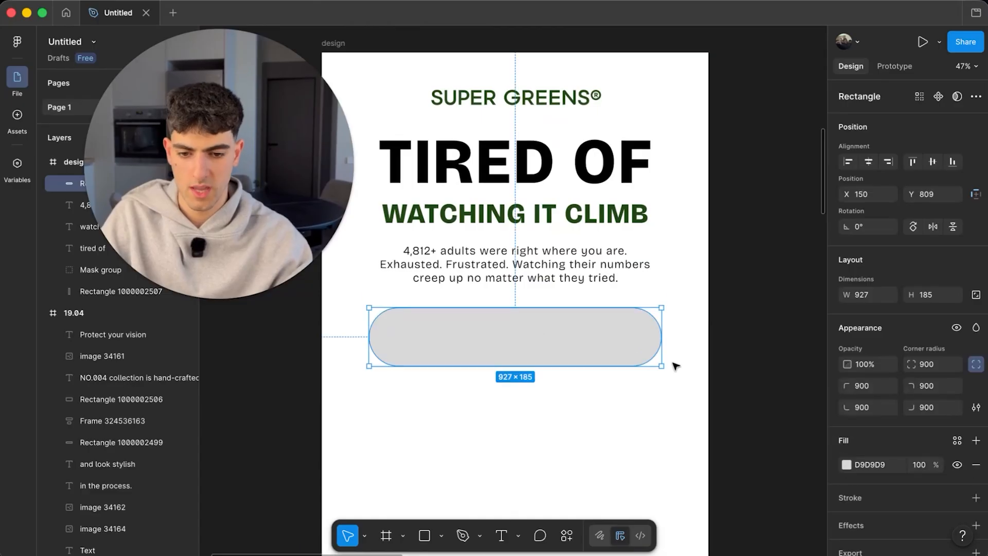
# - Fill the pill with dark green 1F4615 sampled from the canvas
pyautogui.click(847, 424)
pyautogui.click(685, 415)
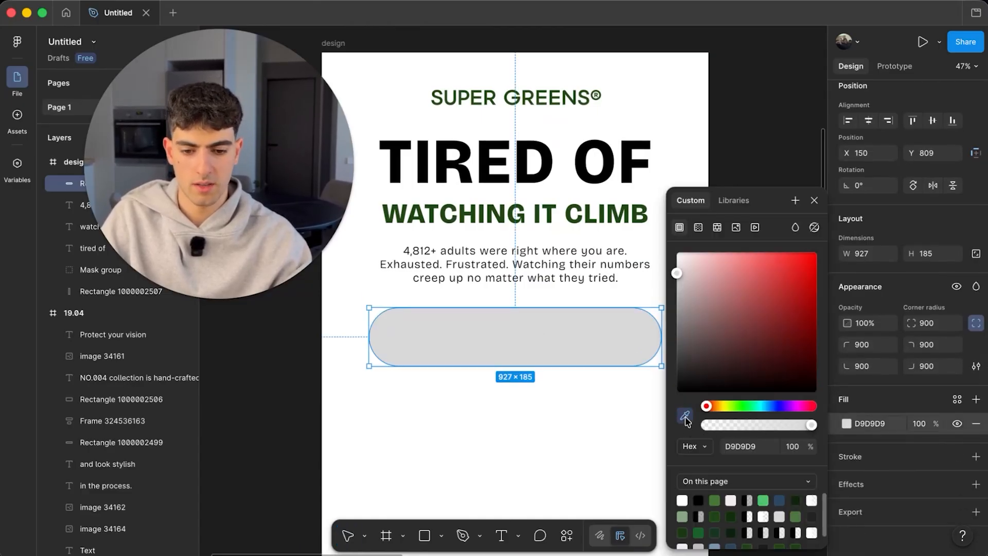
pyautogui.scroll(6, 625, 236)
pyautogui.click(616, 207)
pyautogui.scroll(-10, 576, 229)
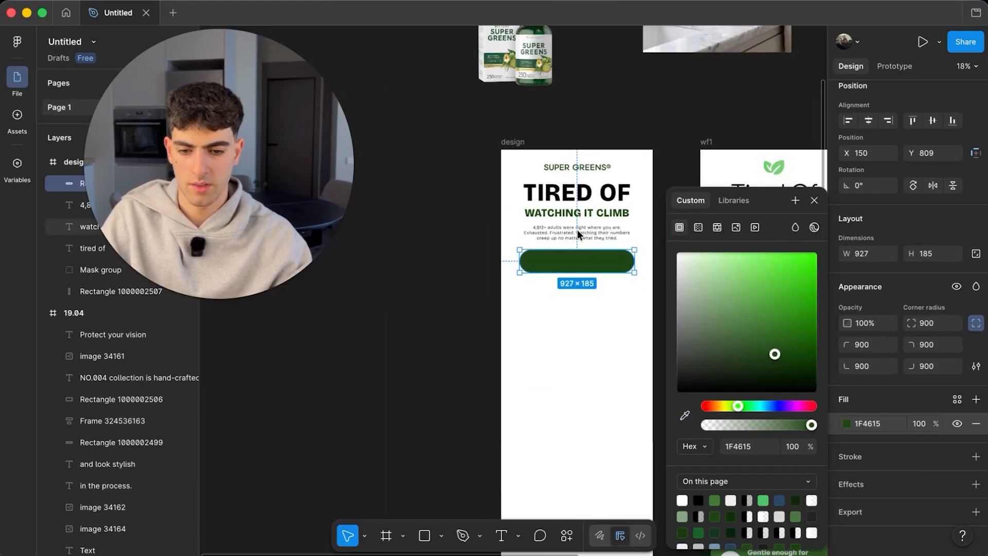
pyautogui.click(511, 441)
pyautogui.click(501, 536)
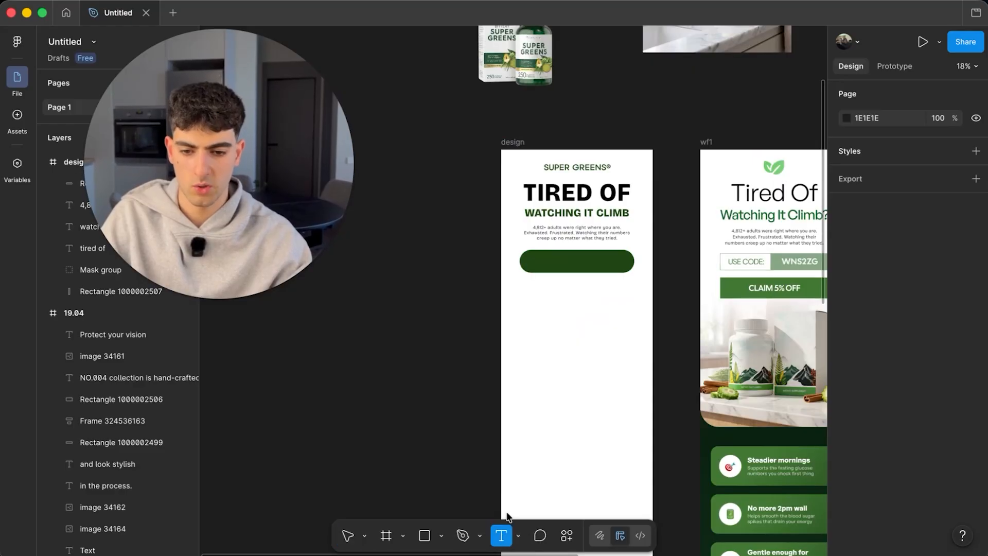
# - Add 'shop now' text on the pill in ExtraBold, size 80
pyautogui.scroll(6, 525, 249)
pyautogui.click(654, 279)
pyautogui.write('sh')
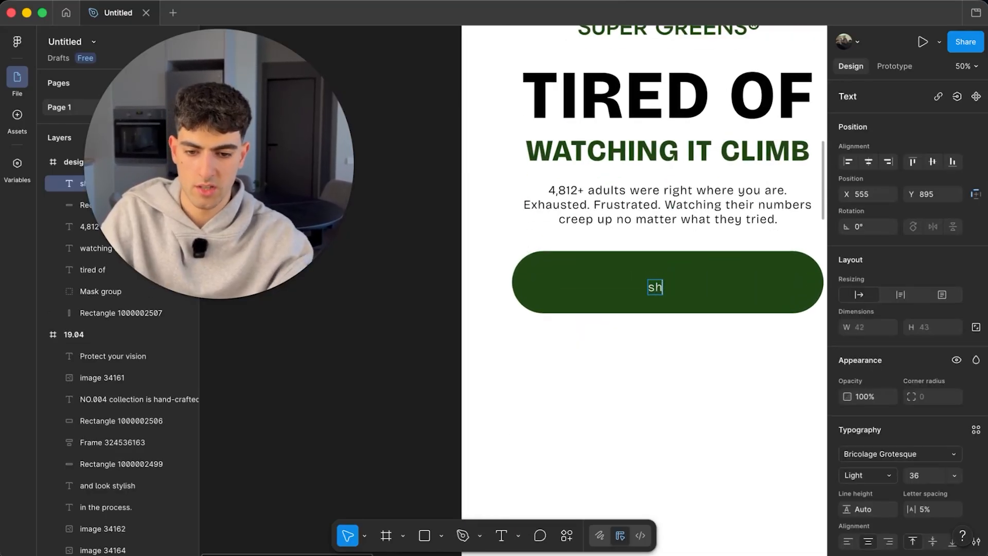
pyautogui.write('op now')
pyautogui.press('super+a')
pyautogui.click(867, 475)
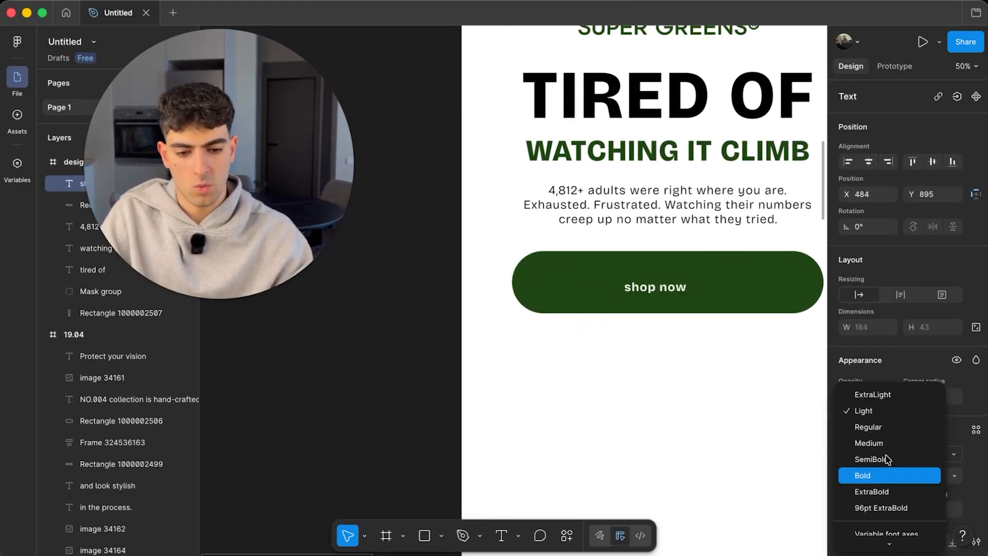
pyautogui.click(875, 492)
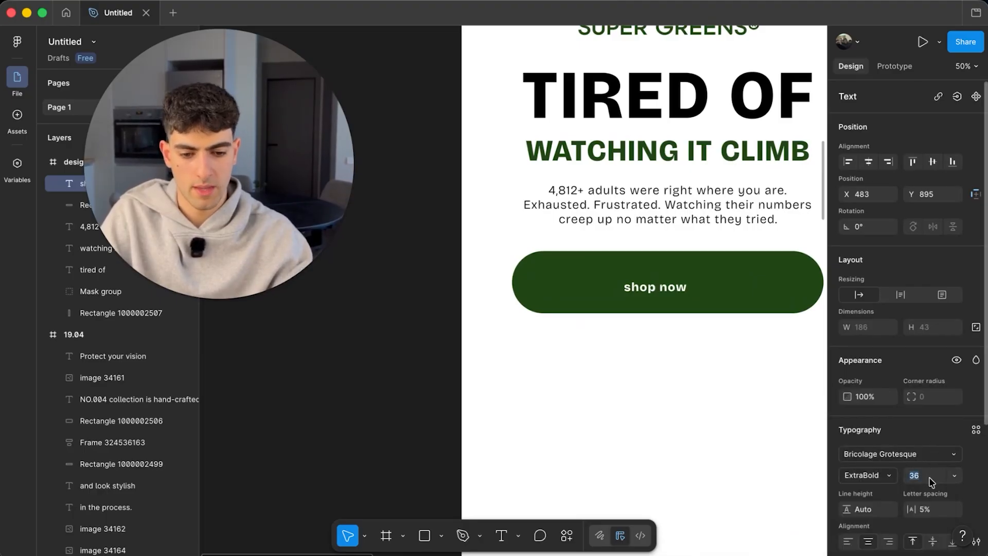
pyautogui.write('80')
pyautogui.press('Return')
# - Make the button text all uppercase and centre it on the pill
pyautogui.click(976, 490)
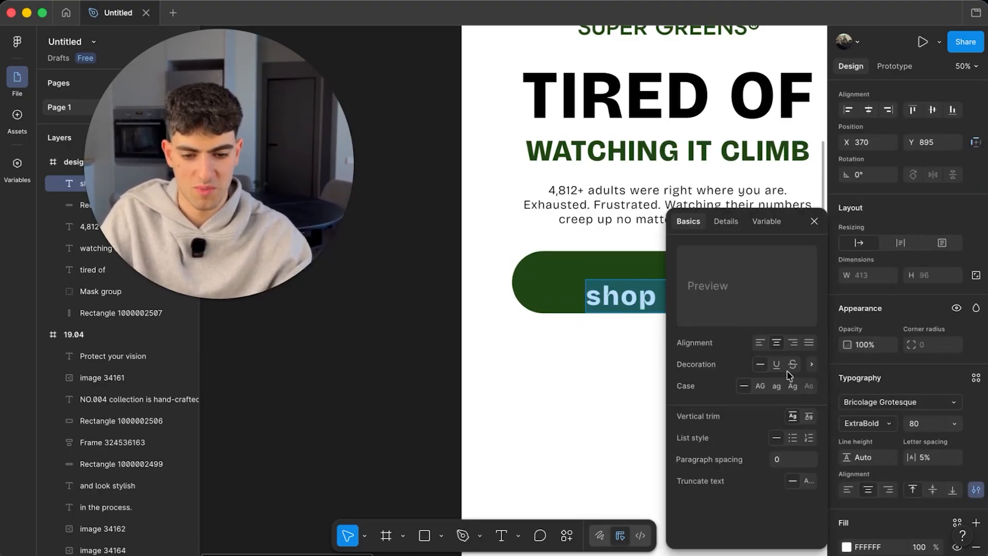
pyautogui.click(761, 385)
pyautogui.click(605, 361)
pyautogui.hscroll(2, 605, 360)
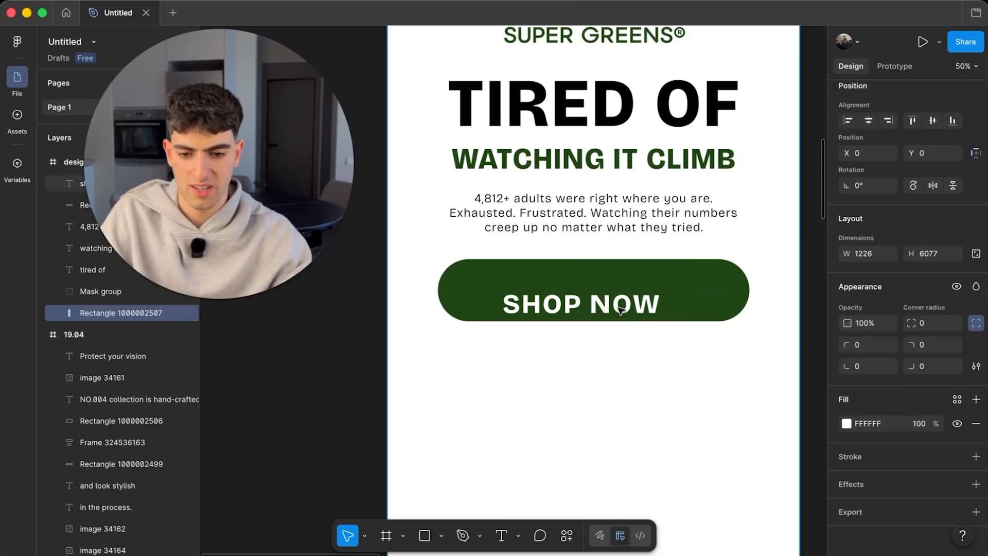
pyautogui.moveTo(607, 308)
pyautogui.mouseDown()
pyautogui.moveTo(624, 302)
pyautogui.moveTo(617, 297)
pyautogui.mouseUp()
pyautogui.scroll(-5, 618, 297)
pyautogui.click(459, 335)
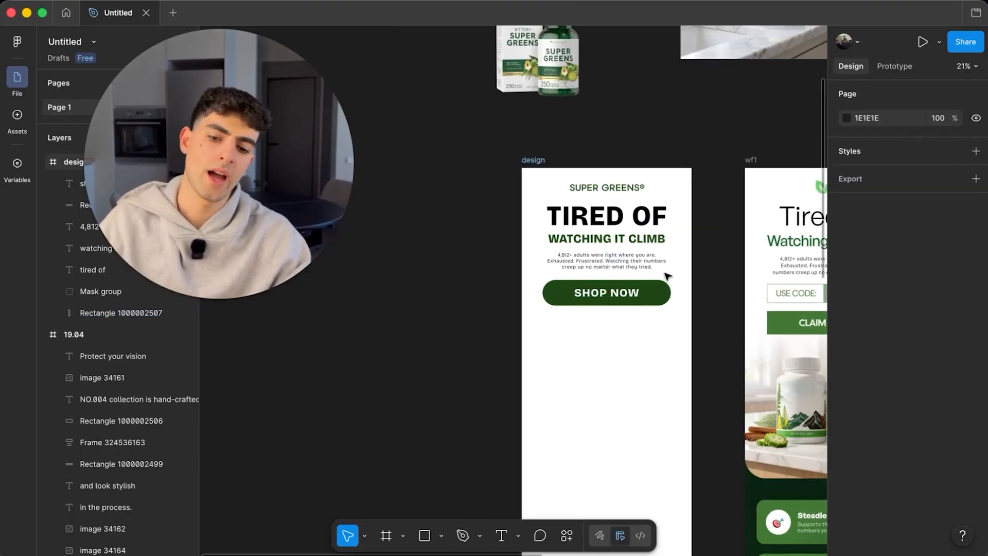
pyautogui.scroll(5, 668, 277)
# - Move the SHOP NOW label and green pill up together, closer to the body paragraph
pyautogui.click(624, 309)
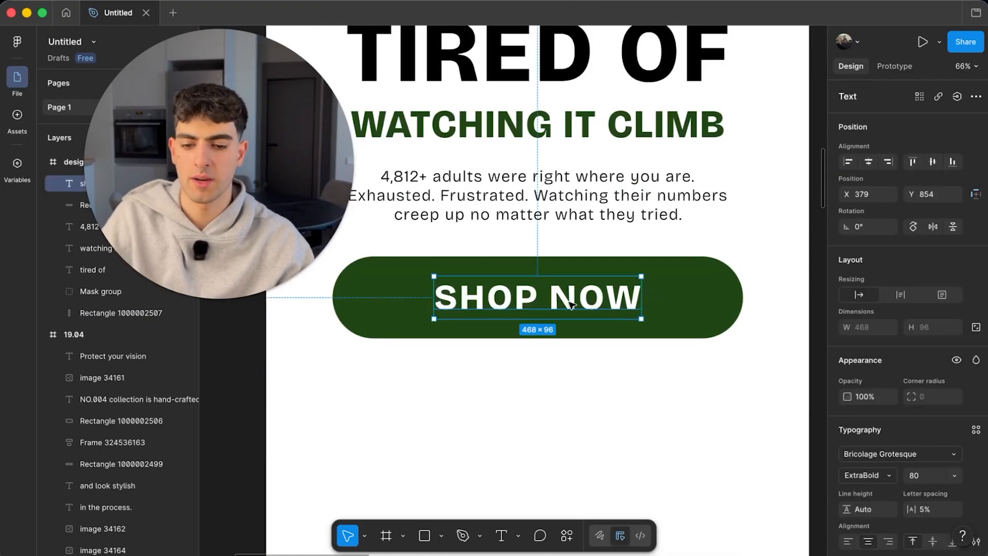
pyautogui.keyDown('shift'); pyautogui.click(695, 300); pyautogui.keyUp('shift')
pyautogui.moveTo(588, 297); pyautogui.dragTo(589, 294)
pyautogui.scroll(-5, 589, 293)
pyautogui.click(590, 257)
pyautogui.scroll(4, 566, 253)
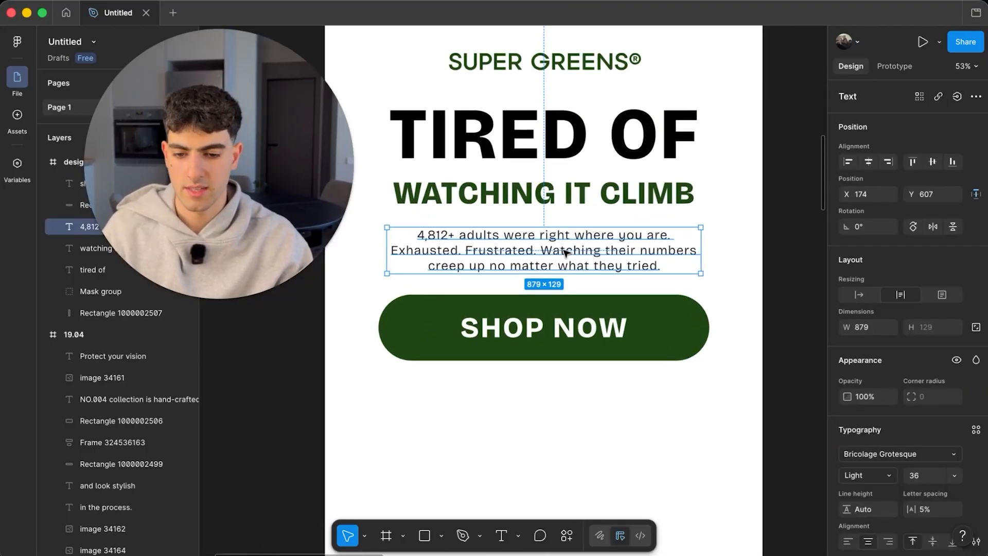
pyautogui.scroll(-3, 567, 252)
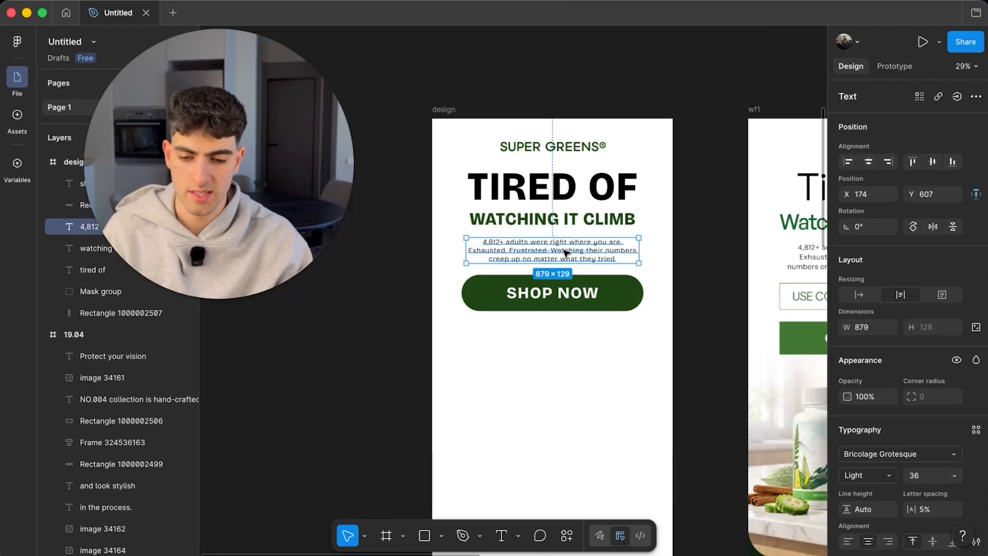
pyautogui.click(728, 220)
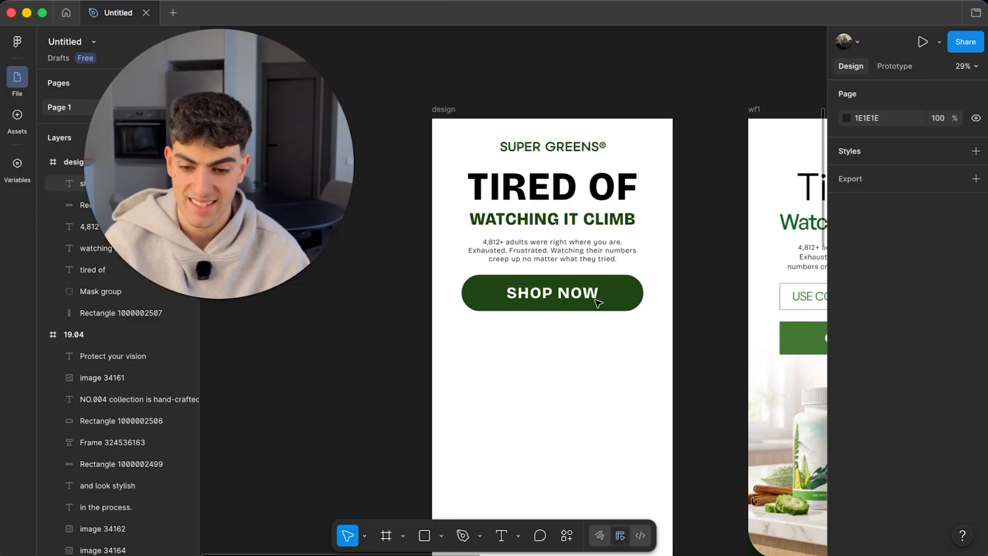
# - Pan around the canvas to review the frames
pyautogui.scroll(-5, 598, 303)
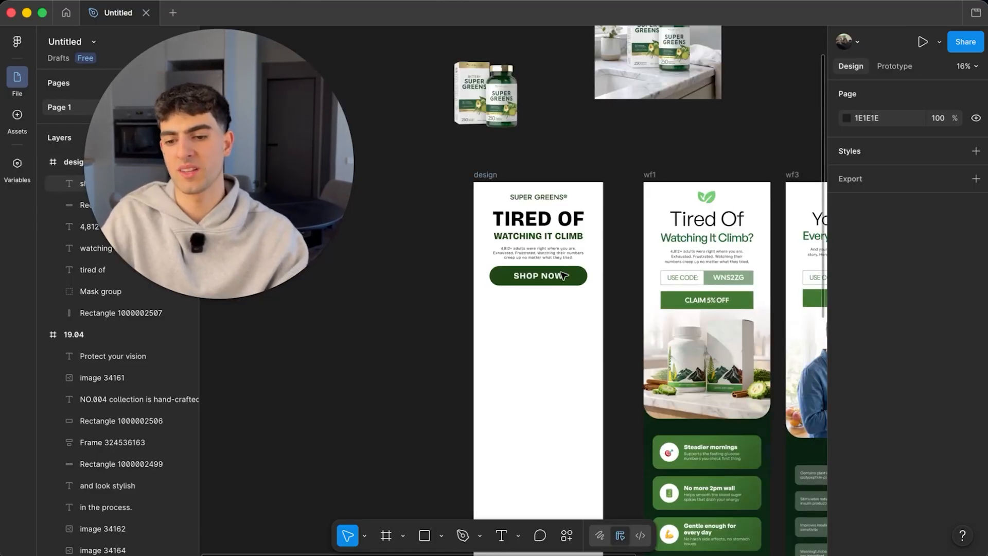
pyautogui.hscroll(1, 563, 275)
pyautogui.scroll(1, 563, 276)
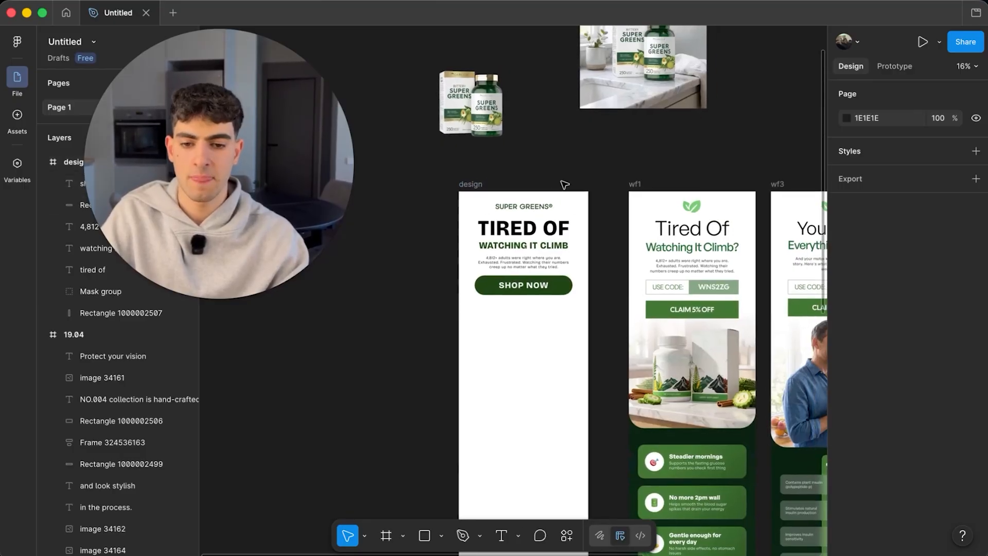
pyautogui.hscroll(2, 581, 236)
pyautogui.scroll(-1, 582, 235)
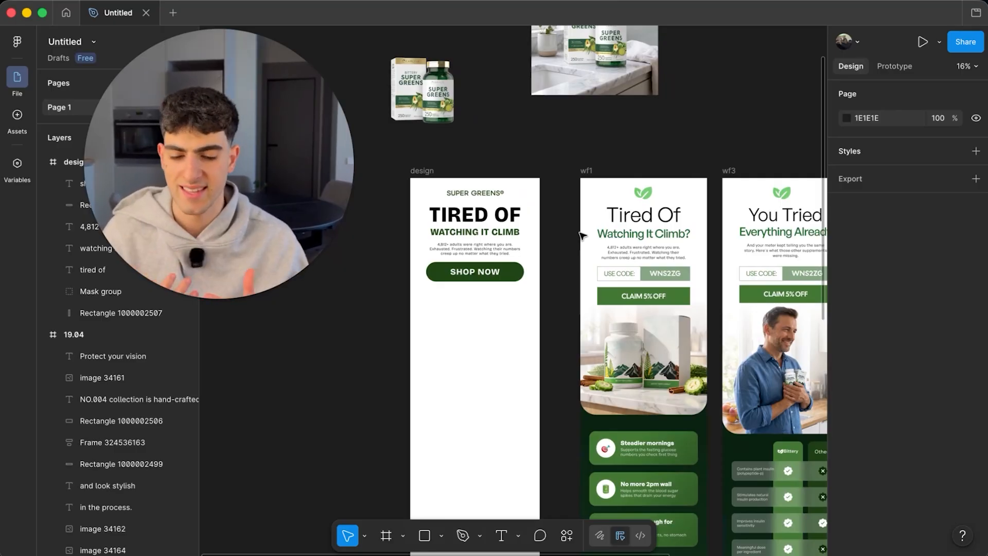
pyautogui.hscroll(6, 582, 235)
pyautogui.scroll(5, 681, 282)
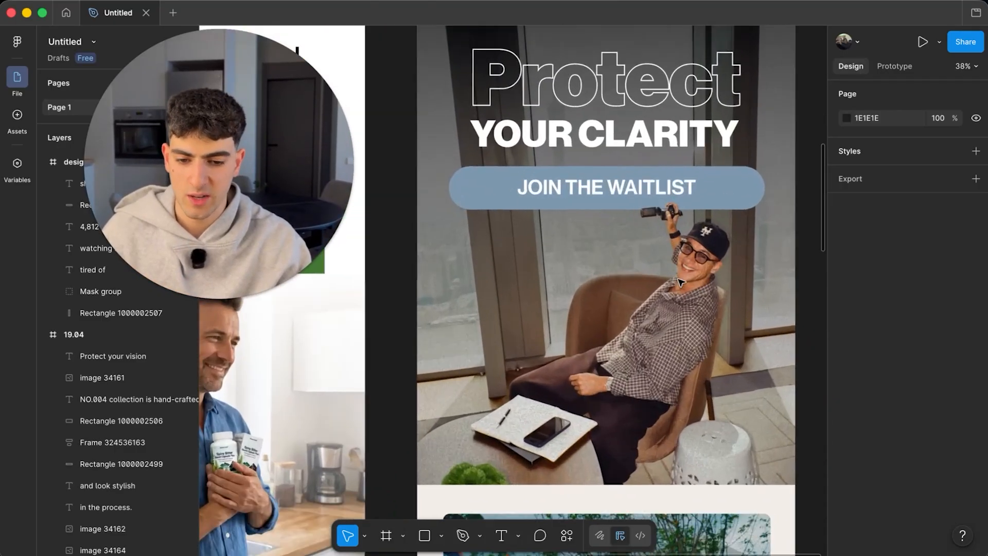
pyautogui.click(681, 282)
pyautogui.scroll(-4, 672, 296)
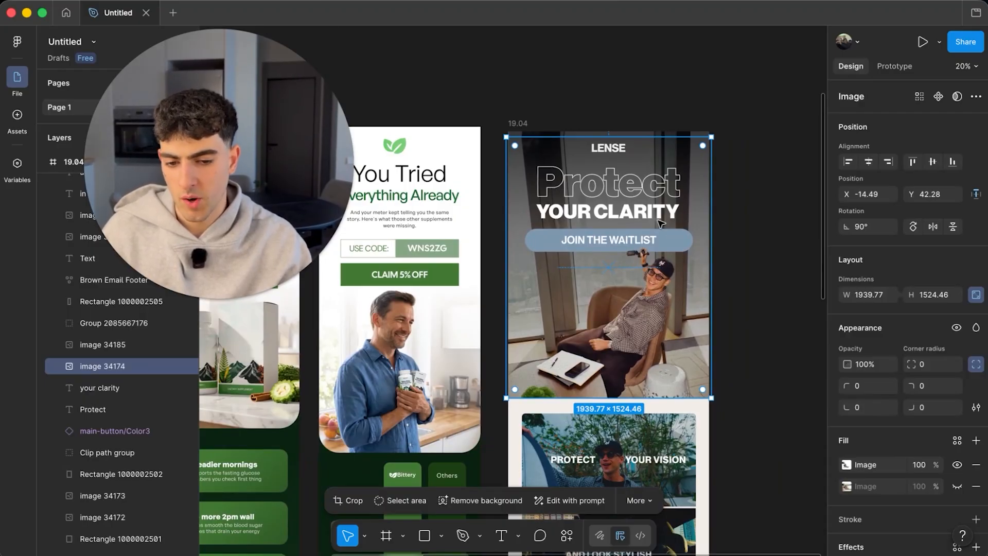
pyautogui.hscroll(3, 621, 158)
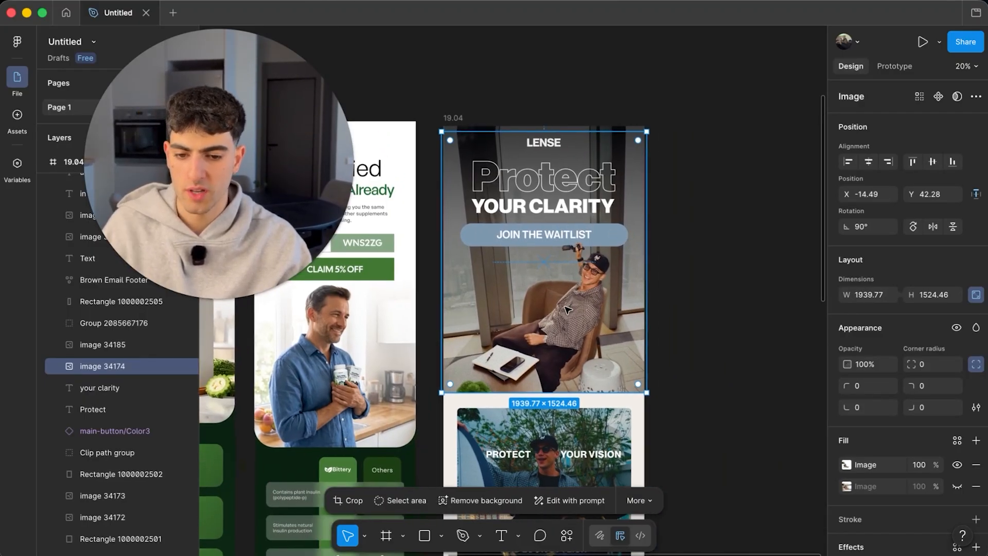
pyautogui.moveTo(552, 301); pyautogui.dragTo(754, 256)
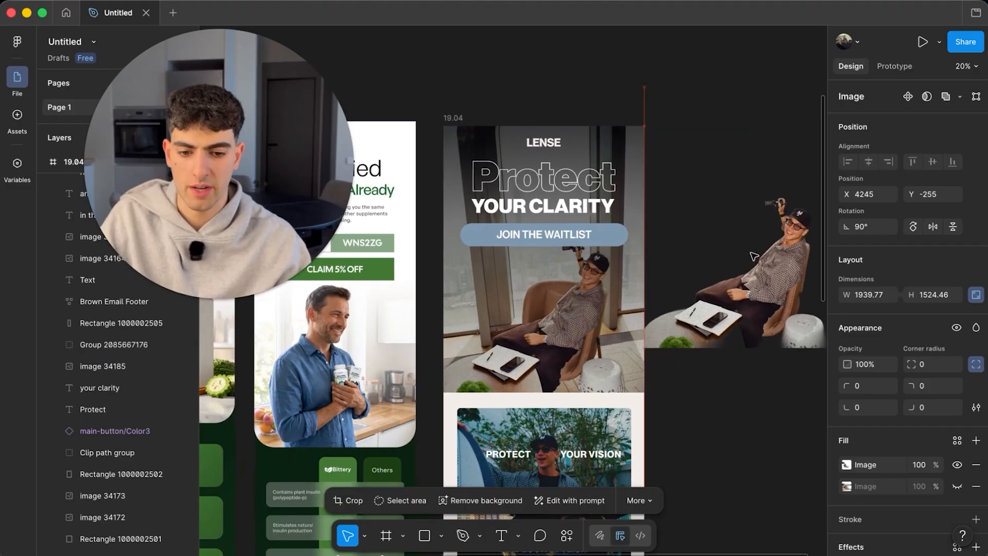
pyautogui.hscroll(2, 754, 256)
pyautogui.click(523, 326)
pyautogui.moveTo(523, 327); pyautogui.dragTo(661, 274)
pyautogui.hotkey('ctrl', 'z')
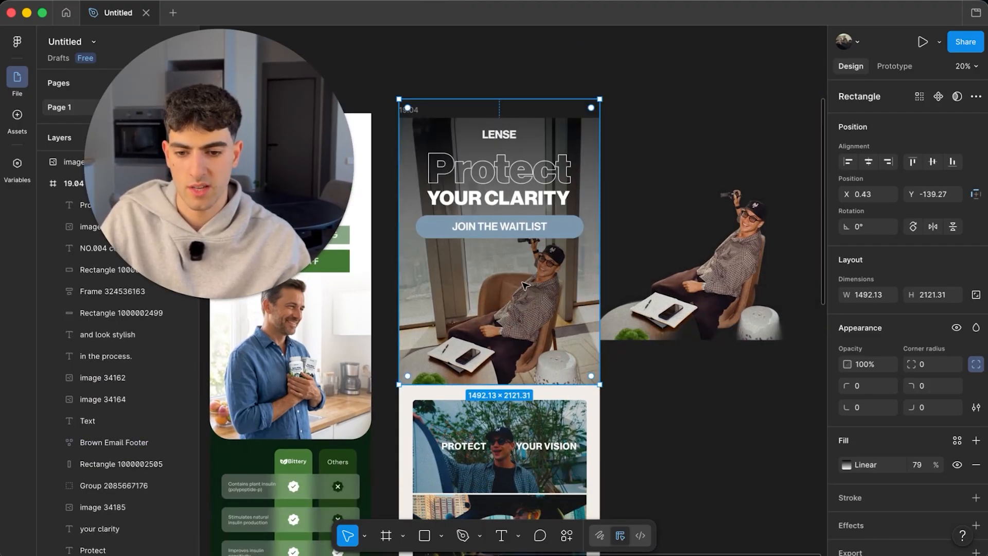
pyautogui.moveTo(522, 97); pyautogui.dragTo(522, 119)
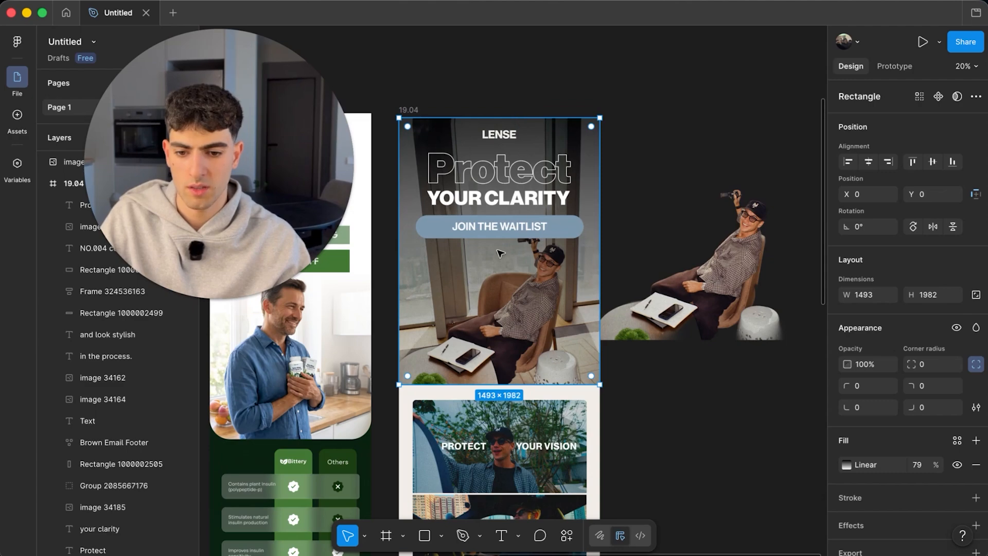
pyautogui.moveTo(499, 276); pyautogui.dragTo(453, 35)
pyautogui.moveTo(509, 311); pyautogui.dragTo(710, 273)
pyautogui.press('super+z')
pyautogui.press('super+z')
pyautogui.press('super+z')
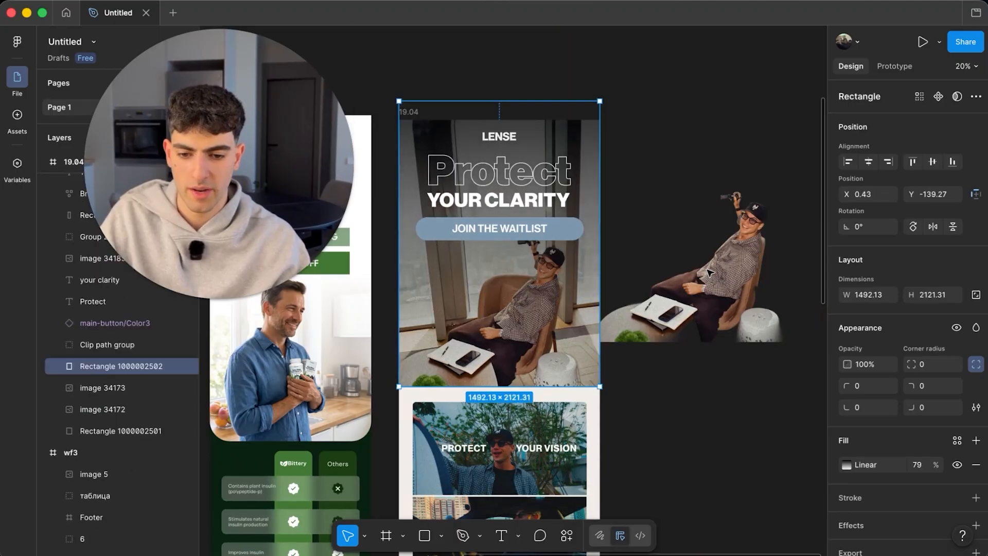
pyautogui.press('super+z')
pyautogui.click(711, 274)
pyautogui.scroll(-2, 772, 248)
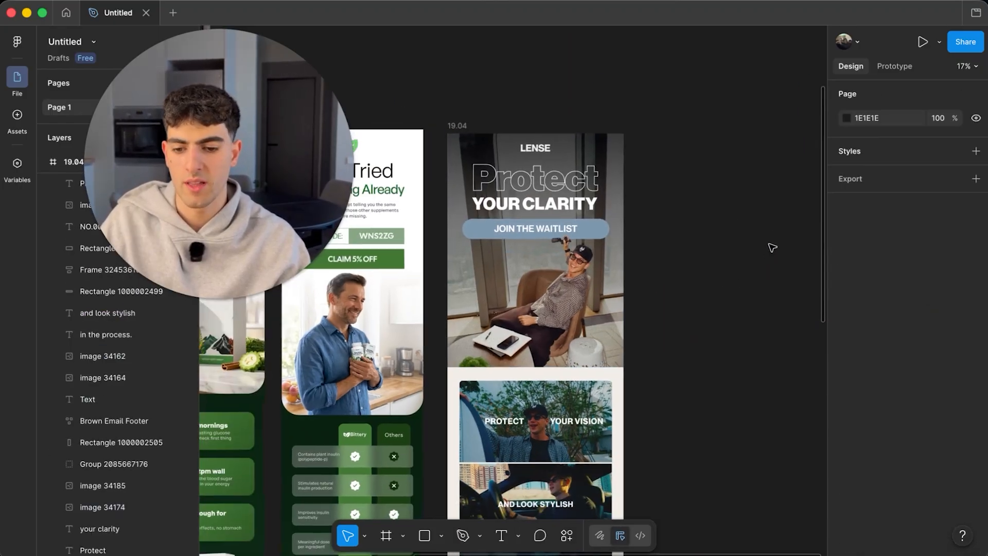
# - Place the product photo from the marble counter into the design frame
pyautogui.hscroll(-10, 772, 248)
pyautogui.scroll(-5, 773, 248)
pyautogui.hscroll(3, 772, 248)
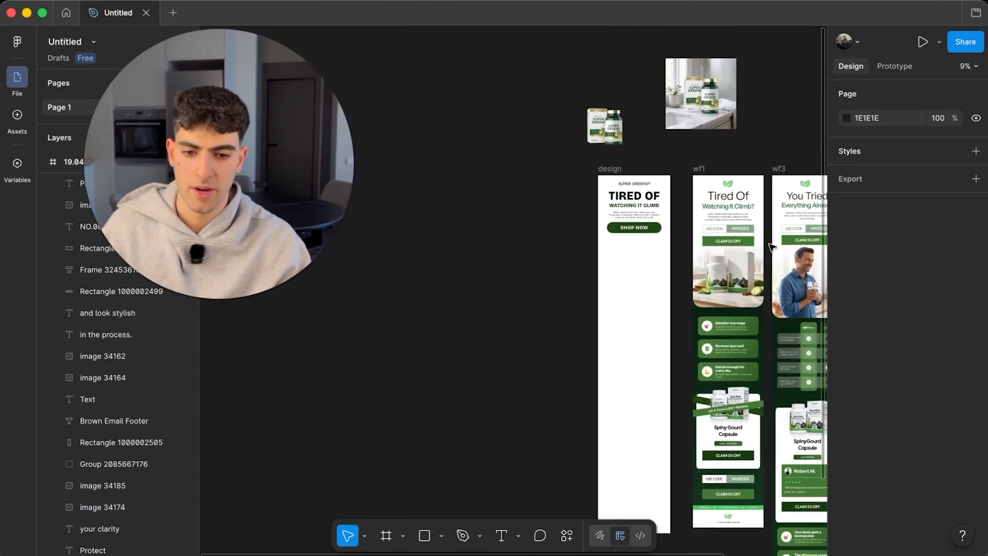
pyautogui.scroll(5, 642, 135)
pyautogui.click(746, 89)
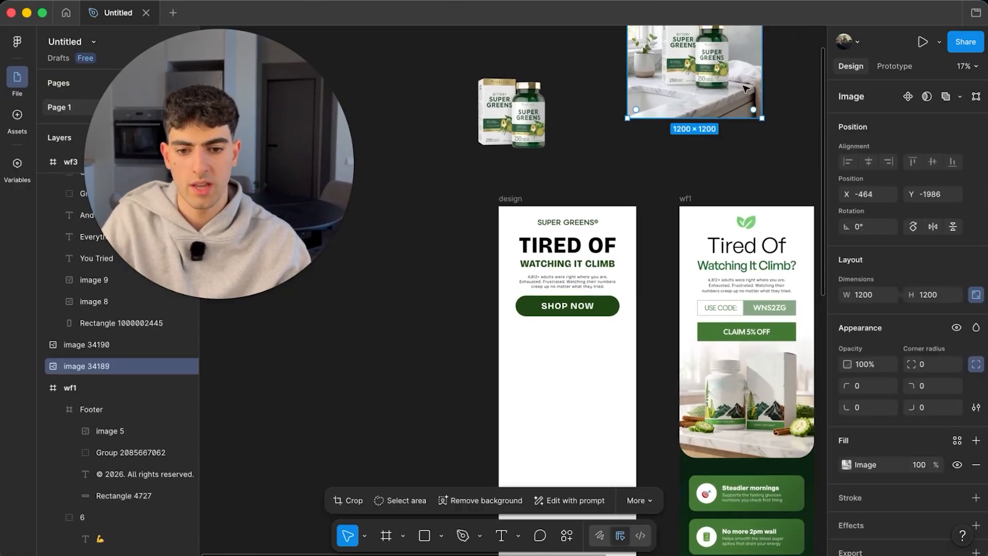
pyautogui.scroll(2, 746, 89)
pyautogui.hscroll(2, 747, 89)
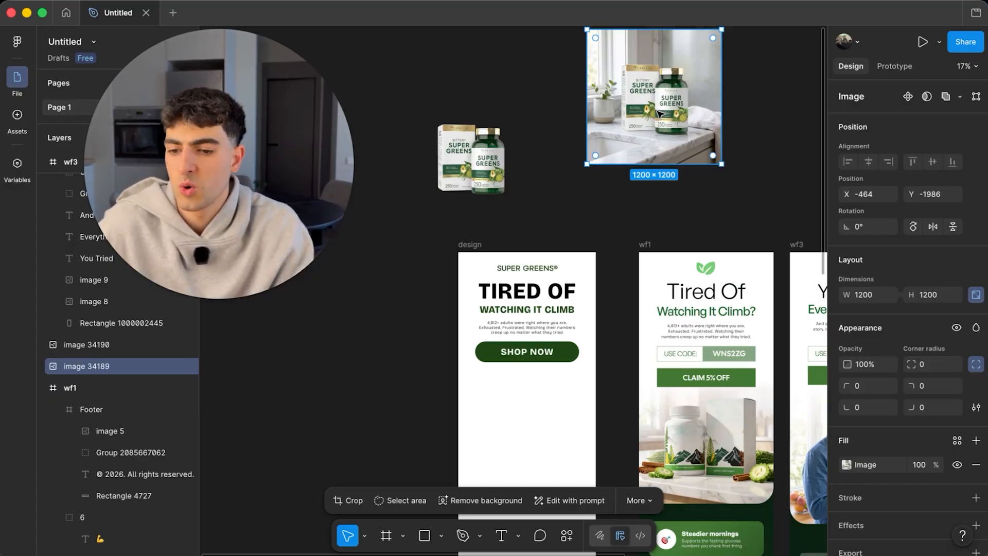
pyautogui.scroll(-3, 659, 113)
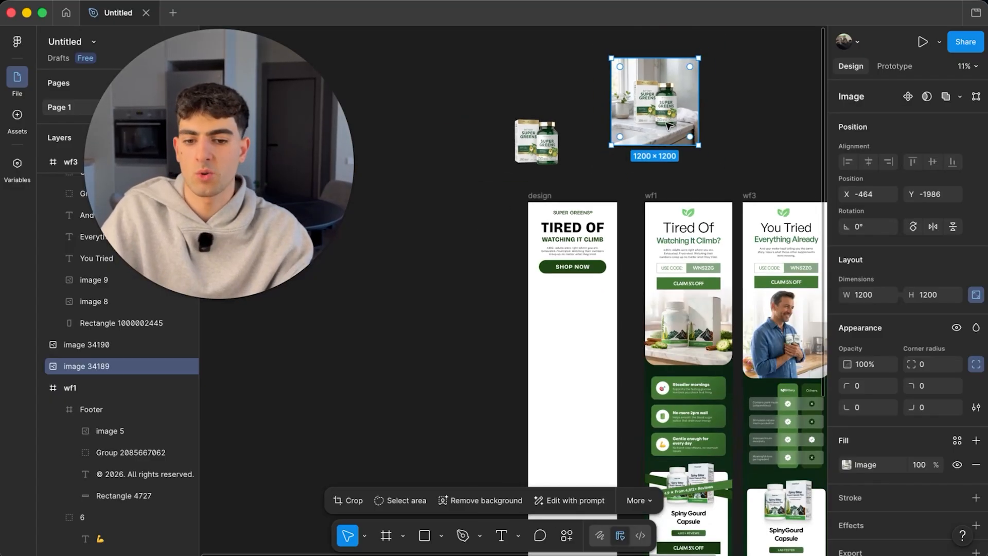
pyautogui.scroll(5, 667, 125)
pyautogui.scroll(-2, 606, 181)
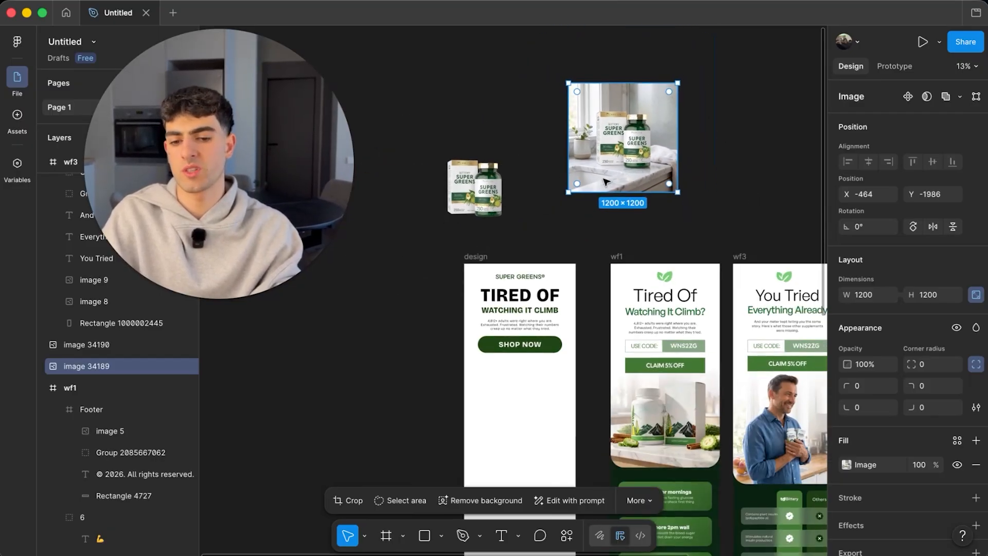
pyautogui.scroll(-2, 599, 162)
pyautogui.moveTo(649, 96); pyautogui.dragTo(542, 361)
pyautogui.moveTo(614, 343); pyautogui.dragTo(610, 340)
# - Widen the photo to the frame's full 1226 width and position it below SHOP NOW
pyautogui.scroll(5, 592, 339)
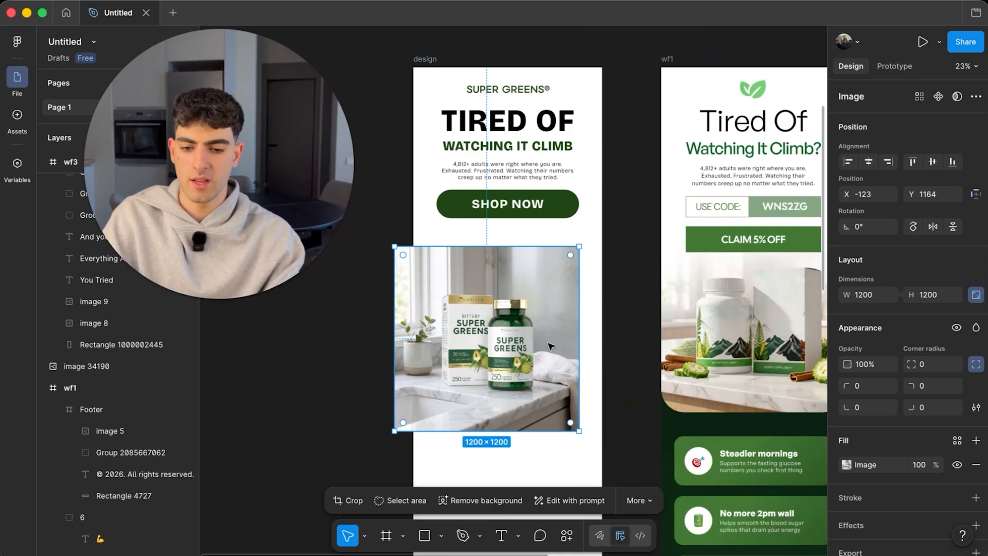
pyautogui.scroll(2, 548, 344)
pyautogui.hscroll(-2, 548, 365)
pyautogui.moveTo(549, 389); pyautogui.dragTo(582, 331)
pyautogui.moveTo(472, 323); pyautogui.dragTo(470, 324)
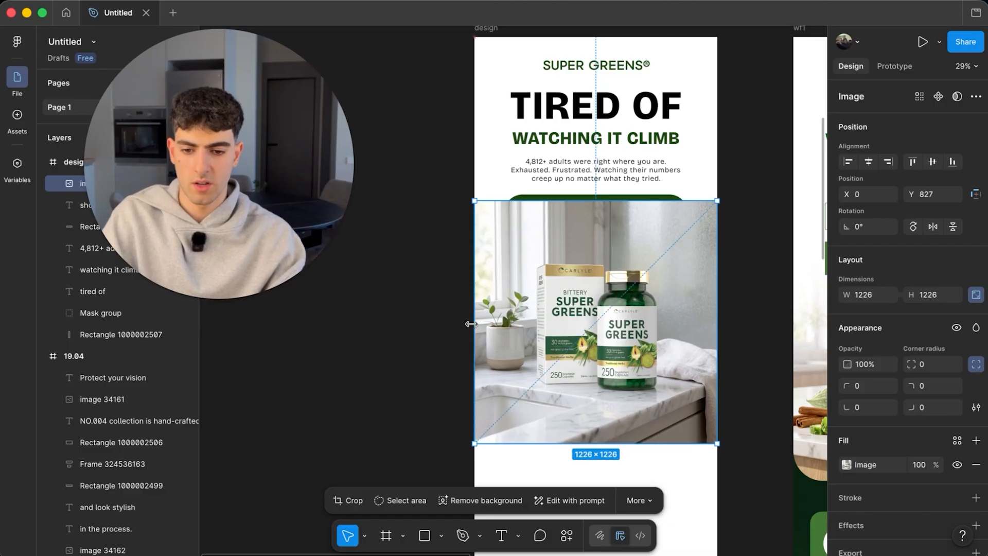
pyautogui.moveTo(582, 302); pyautogui.dragTo(586, 316)
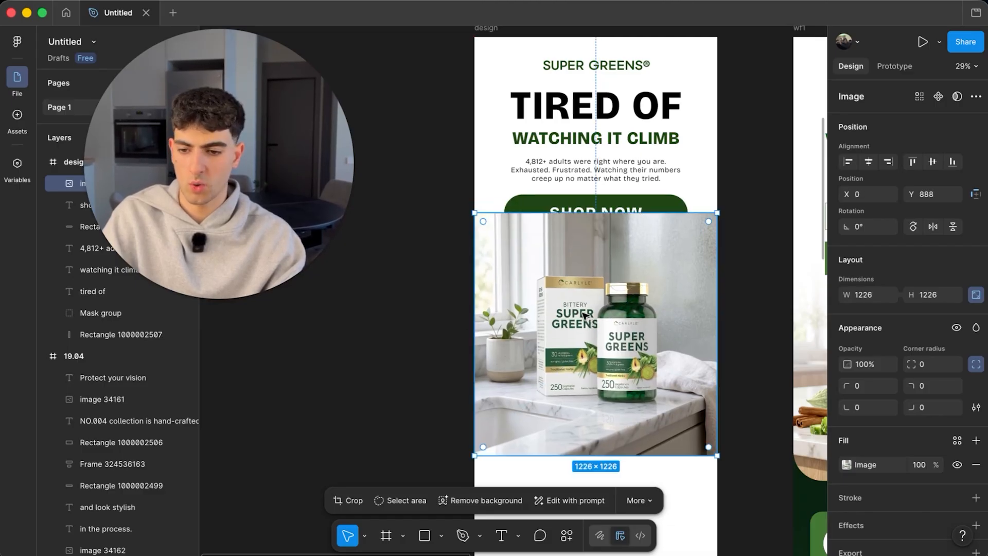
# - Move the button shape and SHOP NOW label in front of the photo and group them
pyautogui.click(74, 227)
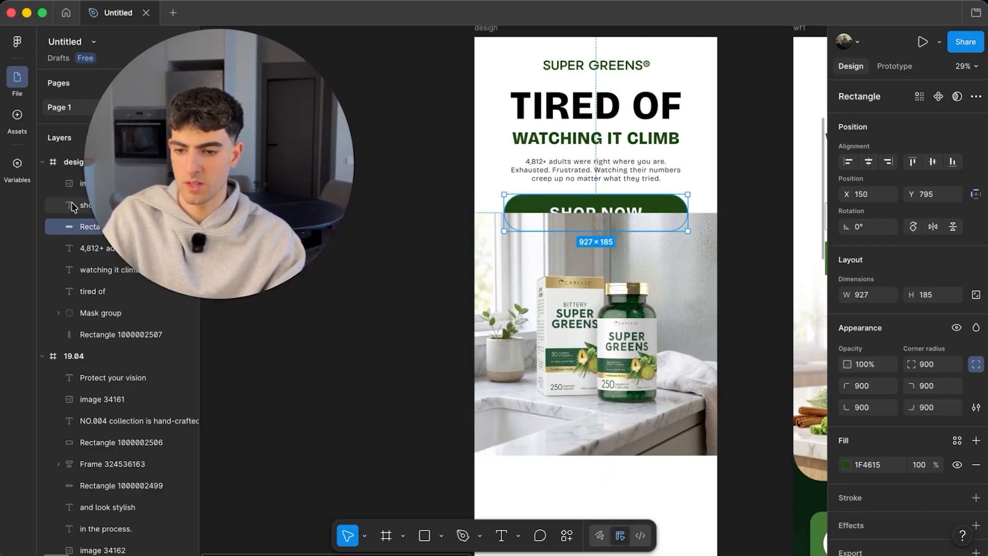
pyautogui.keyDown('shift'); pyautogui.click(72, 208); pyautogui.keyUp('shift')
pyautogui.moveTo(72, 184); pyautogui.dragTo(72, 175)
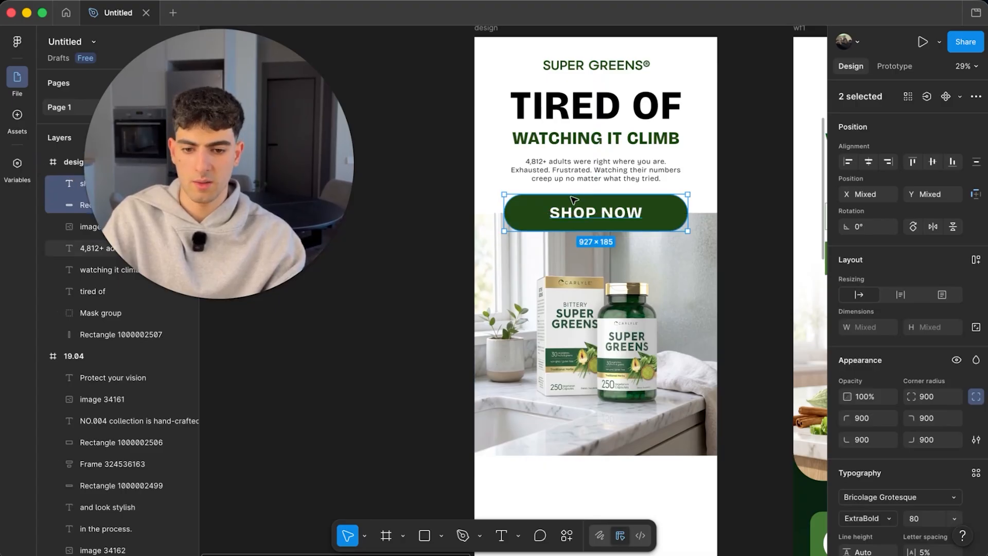
pyautogui.rightClick(585, 209)
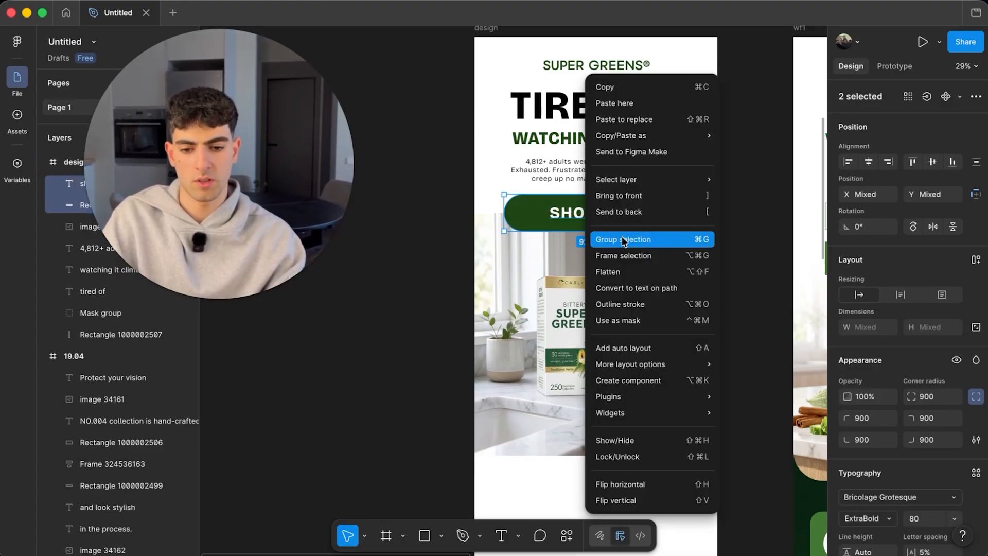
pyautogui.click(625, 239)
# - Add a second product photo at full frame width and crop off its top
pyautogui.click(638, 333)
pyautogui.scroll(-5, 638, 333)
pyautogui.scroll(1, 638, 334)
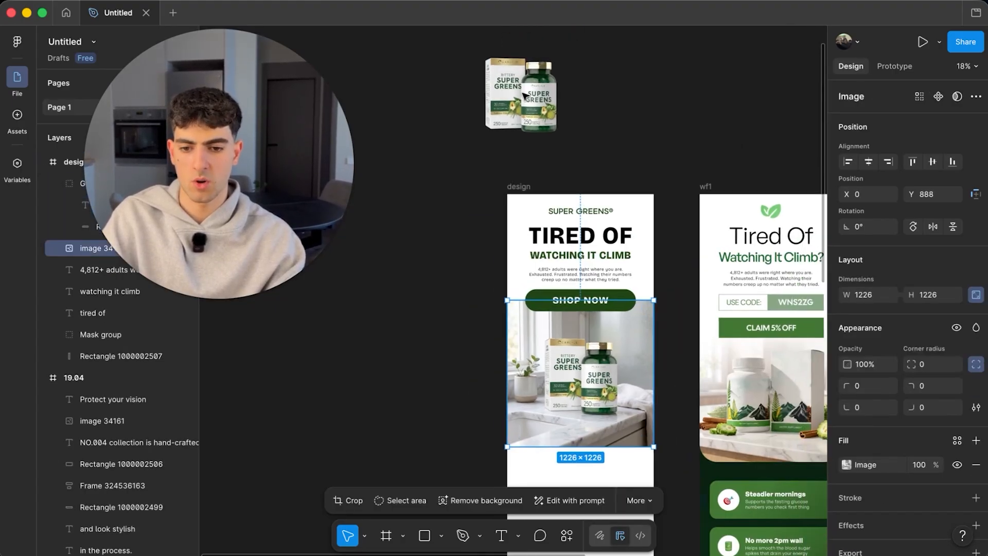
pyautogui.moveTo(521, 92); pyautogui.dragTo(593, 380)
pyautogui.scroll(5, 582, 383)
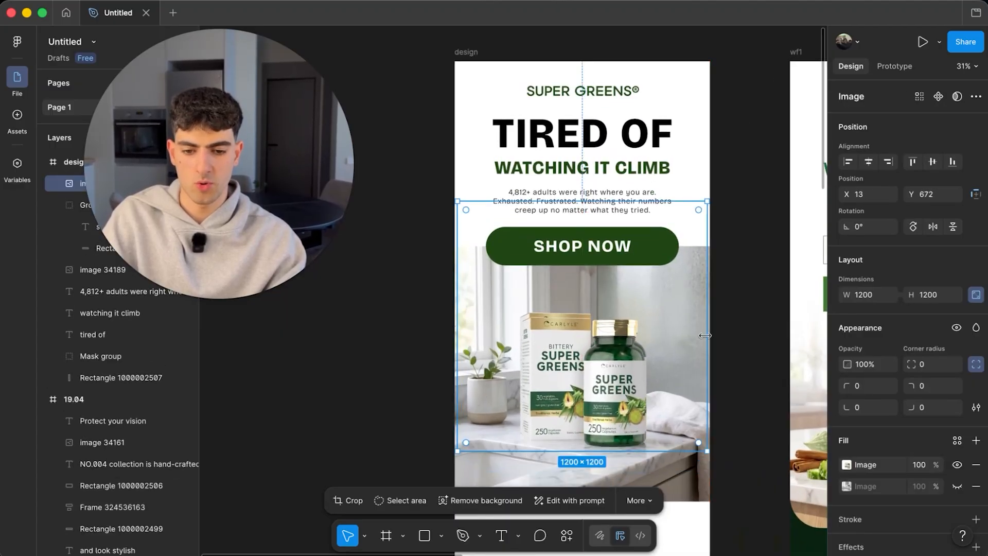
pyautogui.moveTo(706, 331); pyautogui.dragTo(711, 331)
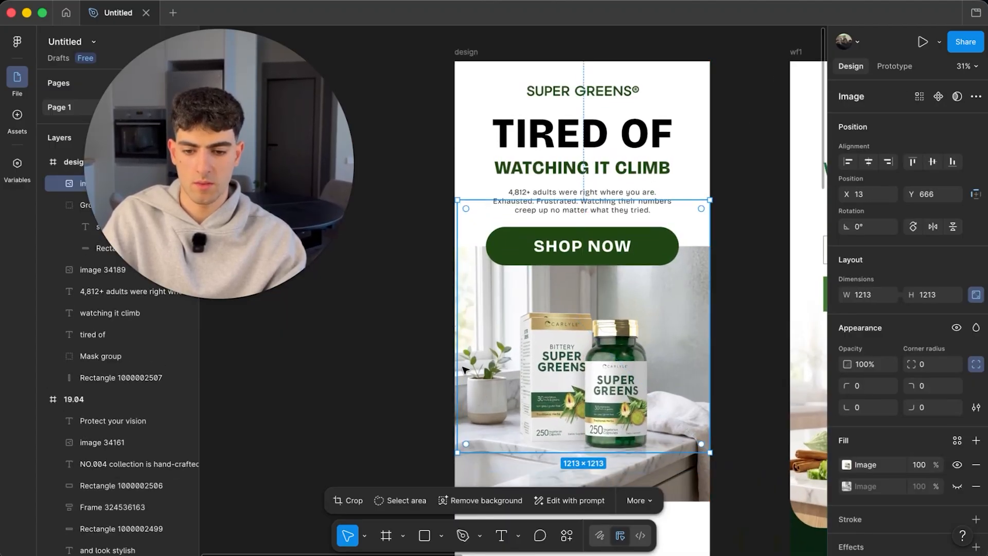
pyautogui.moveTo(457, 370); pyautogui.dragTo(455, 371)
pyautogui.moveTo(624, 382); pyautogui.dragTo(625, 379)
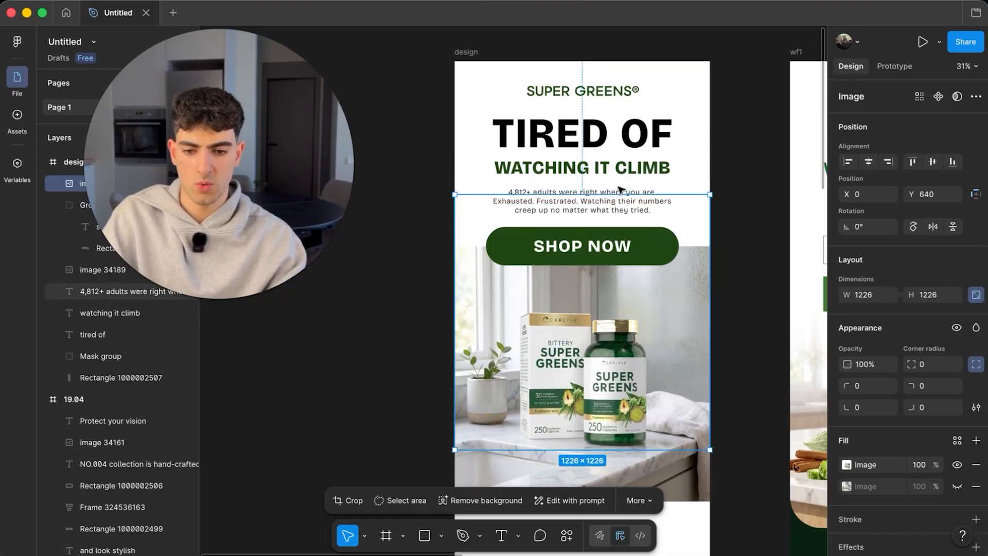
pyautogui.moveTo(620, 193); pyautogui.dragTo(627, 299)
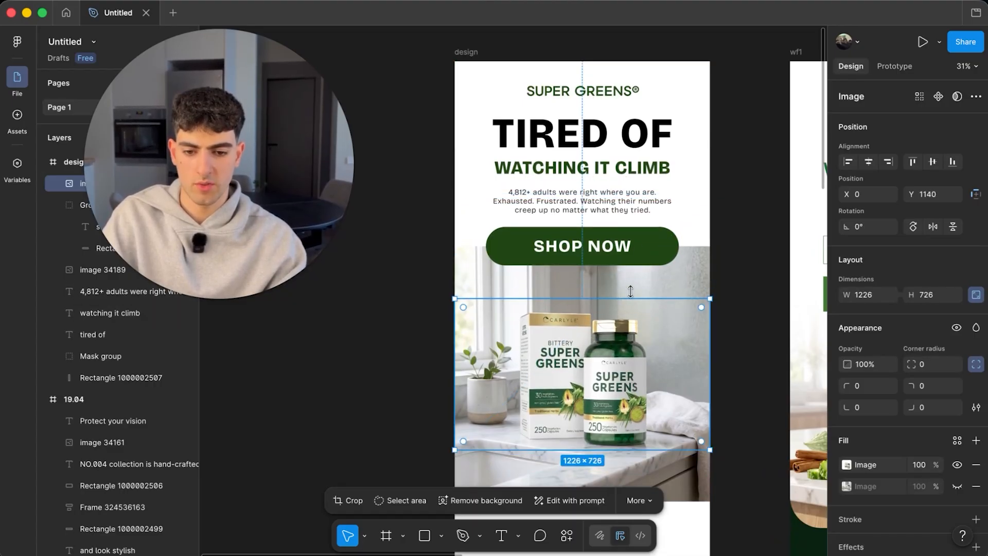
pyautogui.click(685, 279)
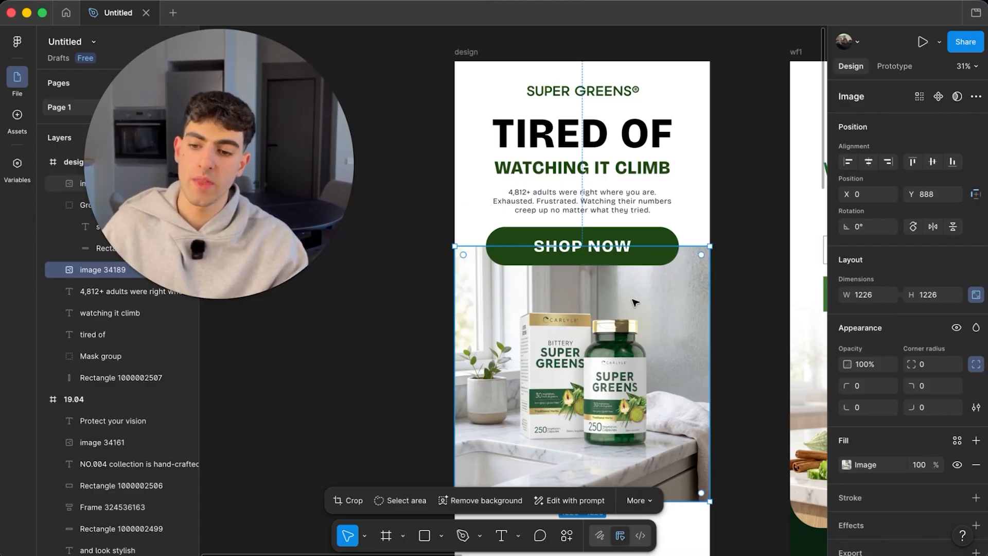
# - Add a linear gradient fill to the photo, white at the first stop, 0% opacity at the second
pyautogui.click(976, 441)
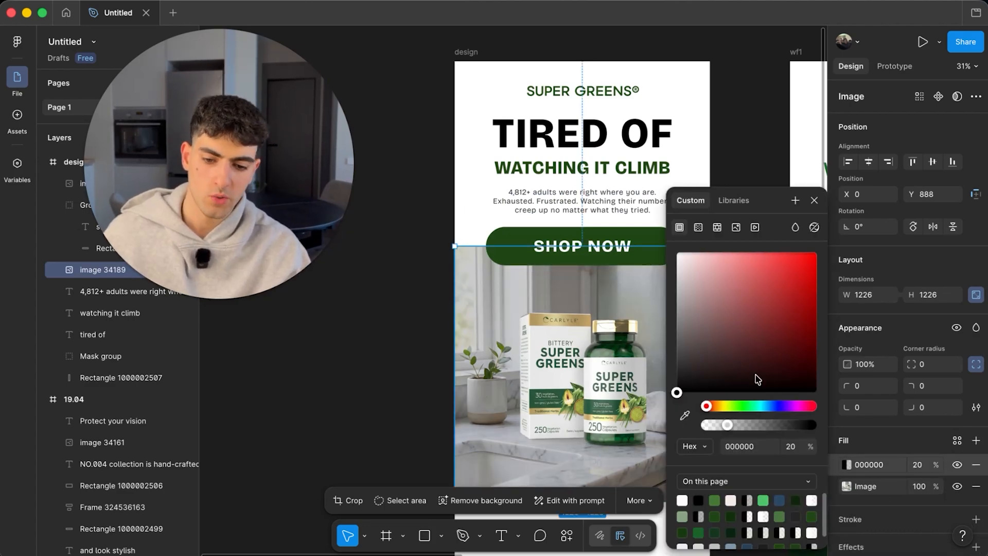
pyautogui.click(697, 228)
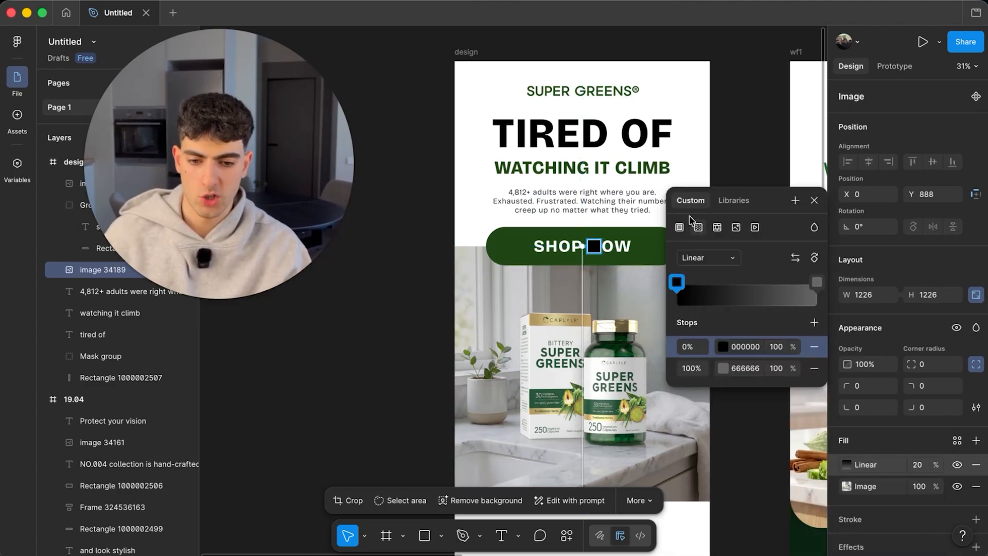
pyautogui.click(723, 347)
pyautogui.moveTo(586, 322); pyautogui.dragTo(510, 248)
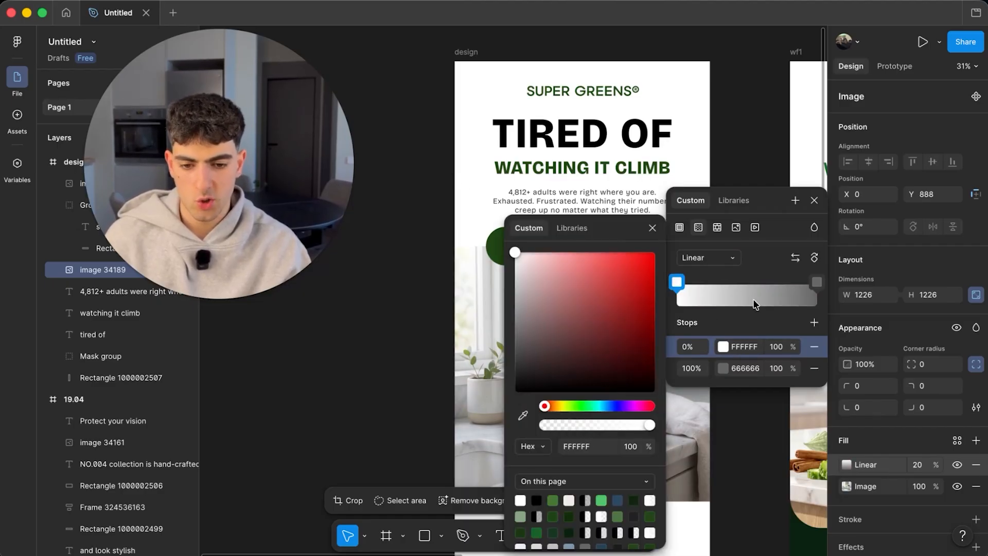
pyautogui.click(777, 369)
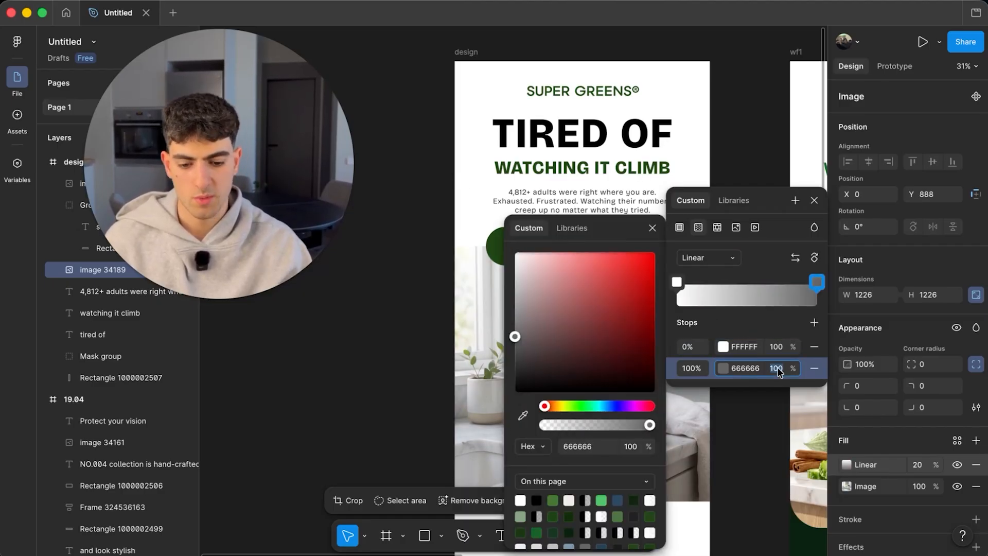
pyautogui.write('0')
pyautogui.press('Return')
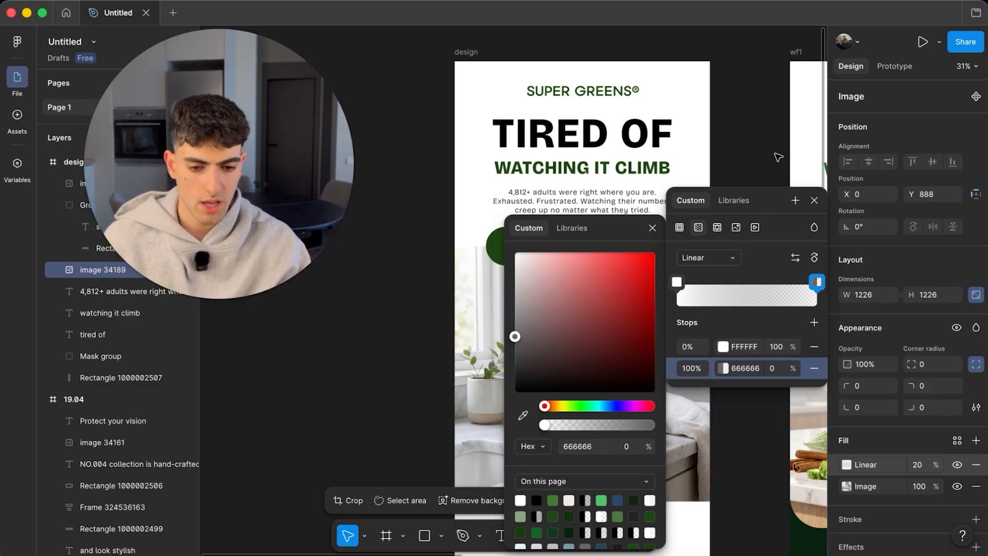
pyautogui.click(765, 137)
# - Set the gradient fill's opacity to 100
pyautogui.click(917, 465)
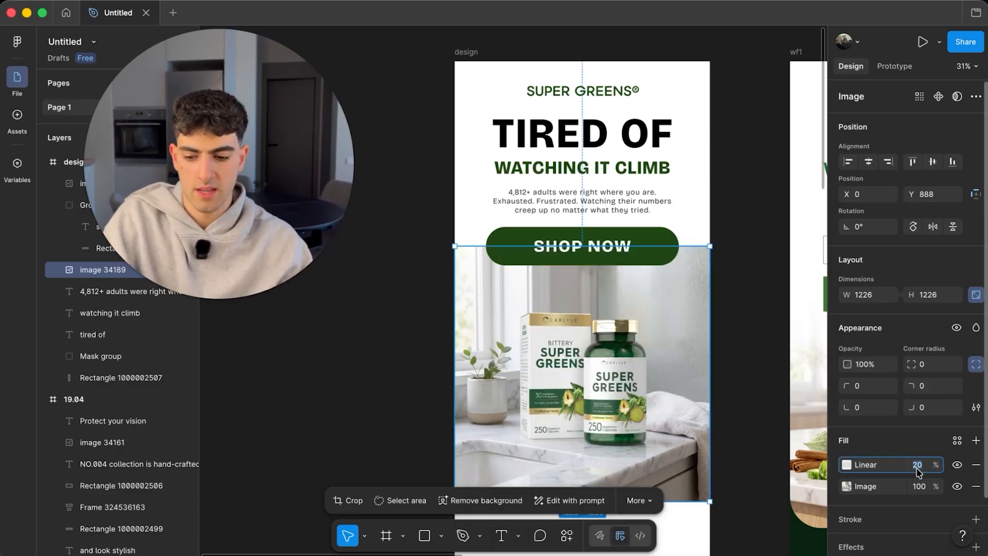
pyautogui.write('100')
pyautogui.press('Return')
pyautogui.click(765, 360)
pyautogui.scroll(-5, 721, 323)
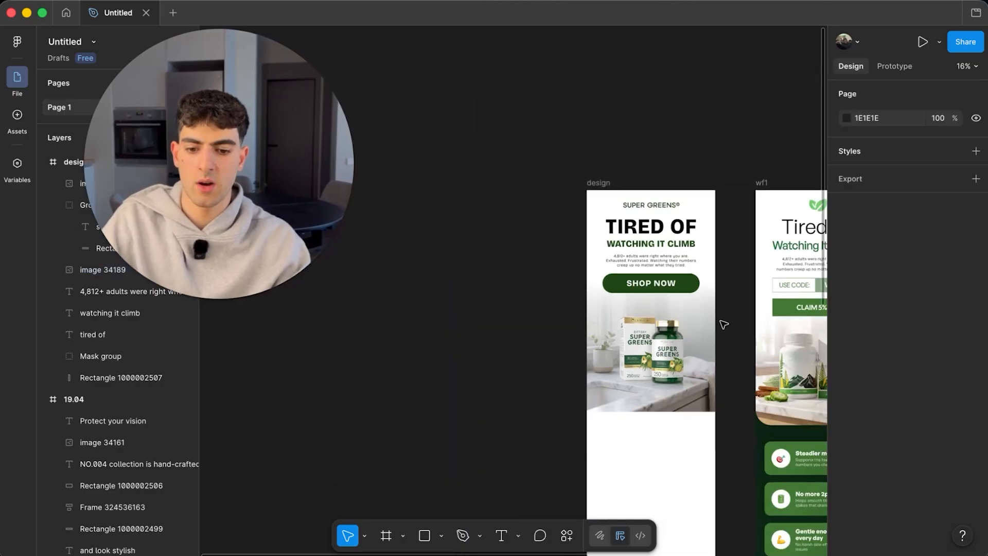
# - Move both photos up together and snap the product photo to the frame's left edge
pyautogui.scroll(5, 721, 323)
pyautogui.scroll(-3, 601, 287)
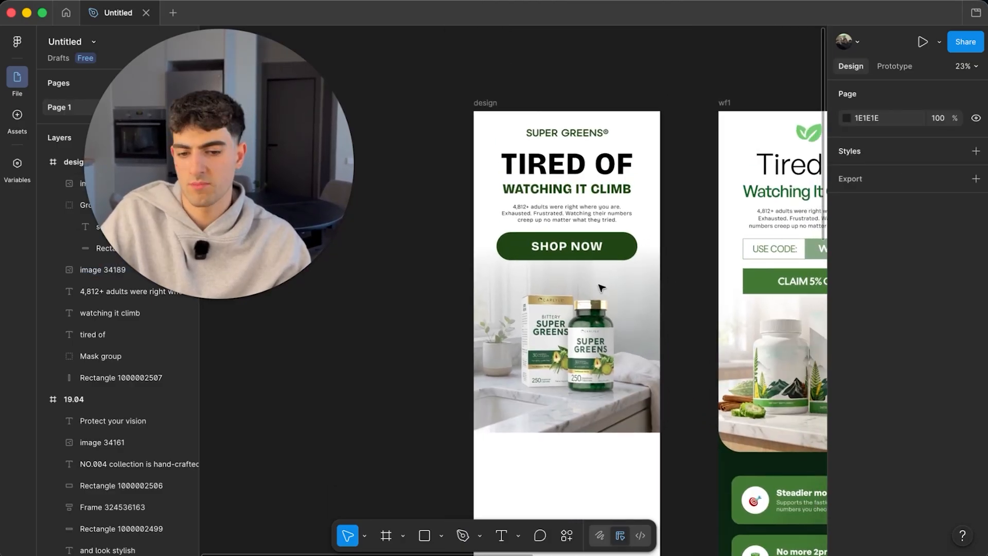
pyautogui.click(584, 324)
pyautogui.hotkey('shift', 'Up')
pyautogui.hotkey('shift', 'Up')
pyautogui.hotkey('shift', 'Up')
pyautogui.hotkey('shift', 'Up')
pyautogui.hotkey('shift', 'Up')
pyautogui.hotkey('shift', 'Up')
pyautogui.hotkey('shift', 'Up')
pyautogui.hotkey('shift', 'Up')
pyautogui.hotkey('shift', 'Up')
pyautogui.hotkey('shift', 'Up')
pyautogui.hotkey('shift', 'Up')
pyautogui.hotkey('shift', 'Up')
pyautogui.hotkey('shift', 'Up')
pyautogui.hotkey('shift', 'Up')
pyautogui.hotkey('shift', 'Up')
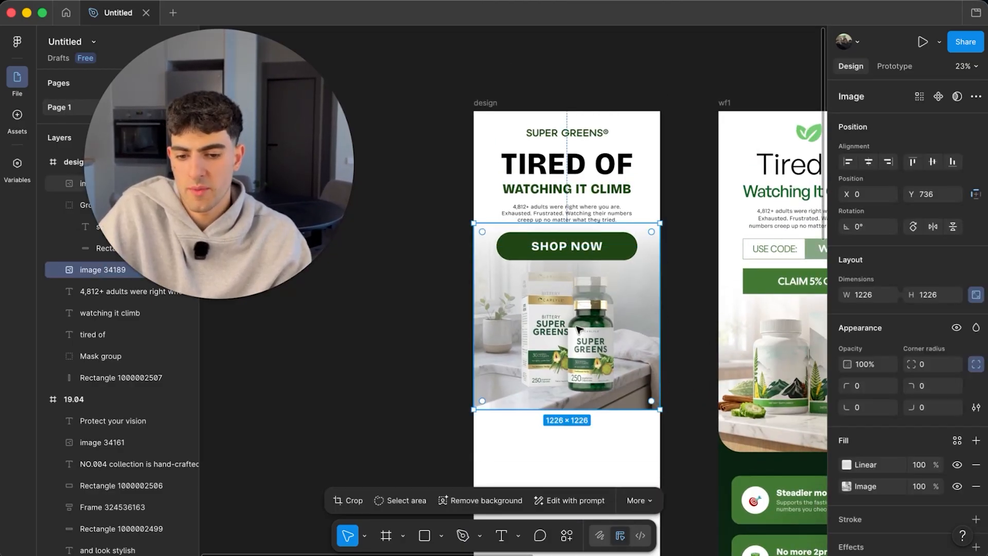
pyautogui.press('super+z')
pyautogui.keyDown('shift'); pyautogui.click(607, 345); pyautogui.keyUp('shift')
pyautogui.hotkey('shift', 'Up')
pyautogui.hotkey('shift', 'Up')
pyautogui.hotkey('shift', 'Up')
pyautogui.hotkey('shift', 'Up')
pyautogui.hotkey('shift', 'Up')
pyautogui.click(696, 269)
pyautogui.hscroll(2, 698, 269)
pyautogui.scroll(-3, 697, 268)
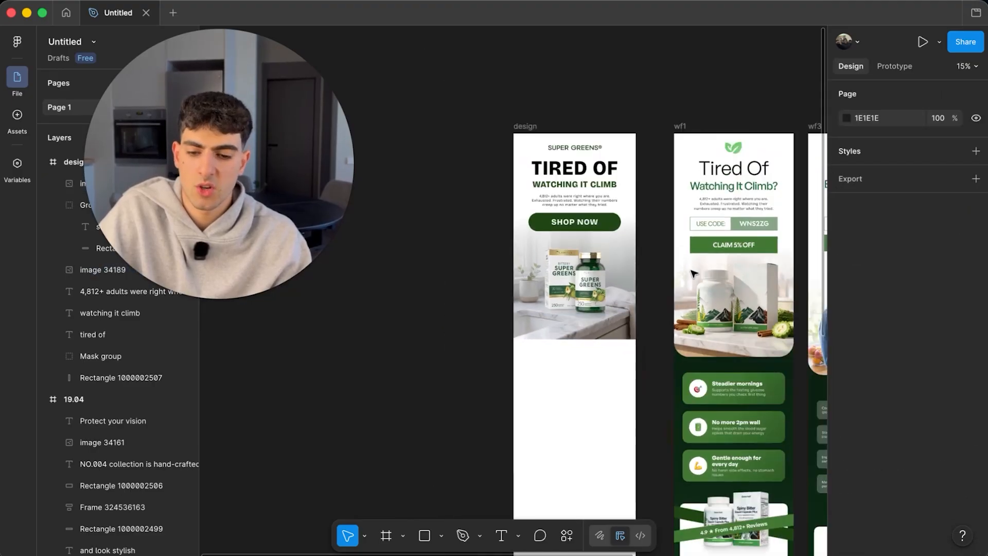
pyautogui.moveTo(597, 282)
pyautogui.mouseDown()
pyautogui.moveTo(578, 282)
pyautogui.moveTo(595, 282)
pyautogui.mouseUp()
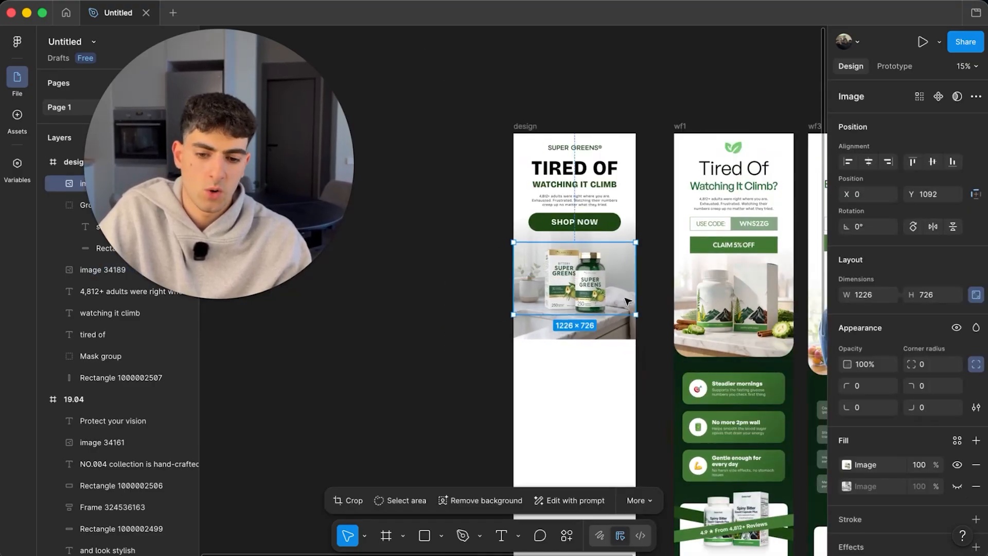
pyautogui.hscroll(2, 539, 412)
# - Draw a test rectangle below the photo, then delete it
pyautogui.click(425, 534)
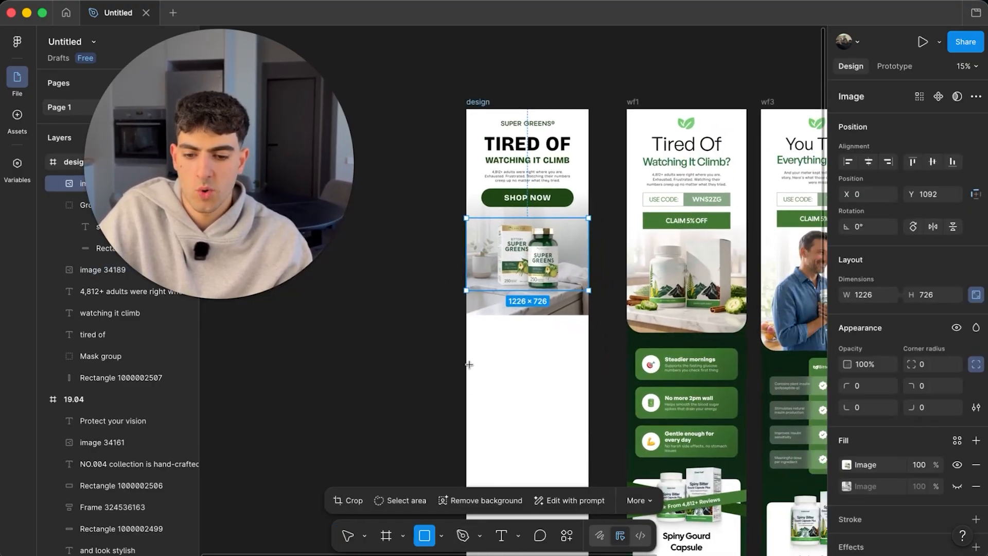
pyautogui.moveTo(466, 365); pyautogui.dragTo(588, 462)
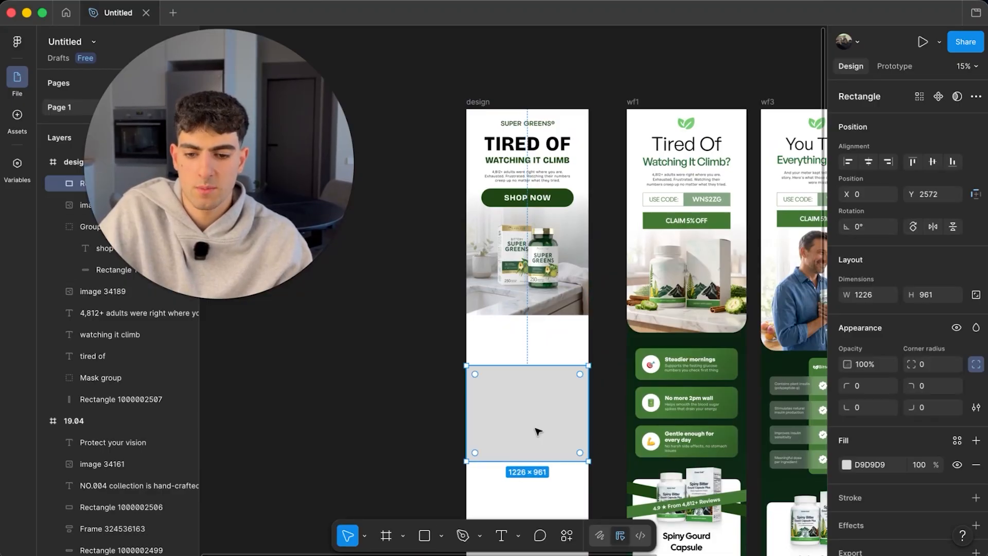
pyautogui.press('BackSpace')
pyautogui.scroll(3, 498, 301)
pyautogui.scroll(3, 498, 300)
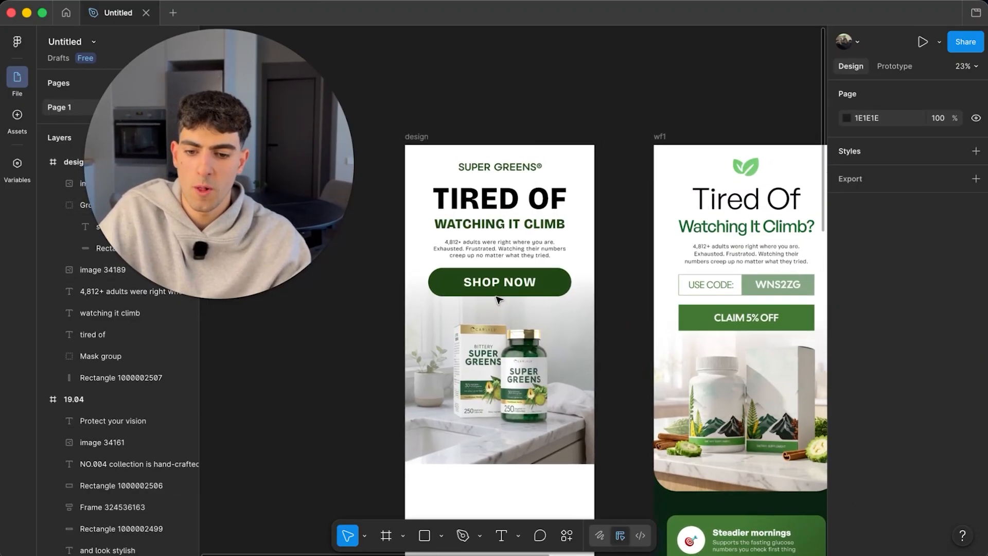
pyautogui.scroll(4, 504, 192)
pyautogui.doubleClick(504, 193)
# - Recolour the TIRED OF headline with the SHOP NOW button's sampled green, deepened to 0B2604
pyautogui.scroll(-1, 871, 453)
pyautogui.scroll(-3, 876, 463)
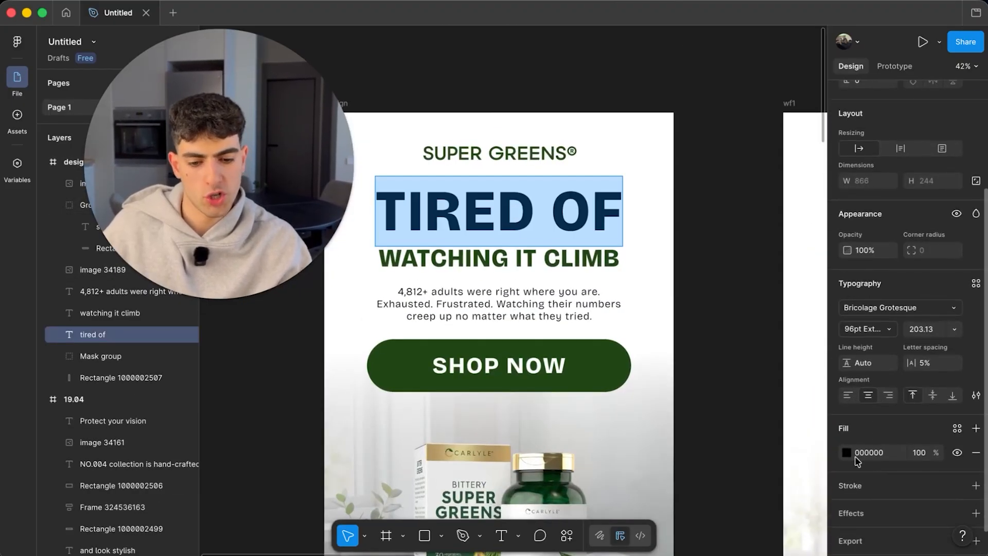
pyautogui.click(848, 453)
pyautogui.click(684, 351)
pyautogui.moveTo(679, 355)
pyautogui.mouseDown()
pyautogui.moveTo(697, 350)
pyautogui.moveTo(722, 366)
pyautogui.moveTo(717, 382)
pyautogui.moveTo(697, 352)
pyautogui.mouseUp()
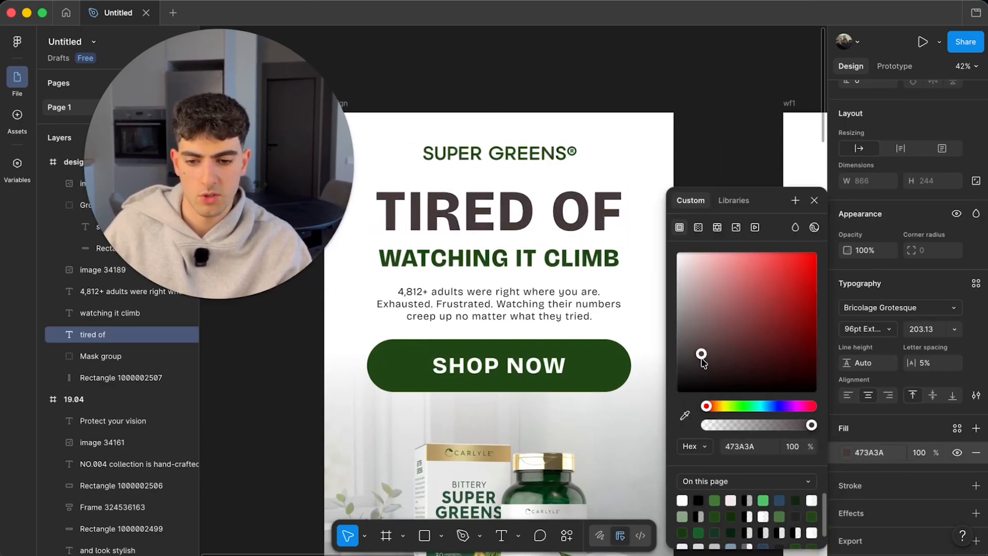
pyautogui.click(685, 420)
pyautogui.click(602, 354)
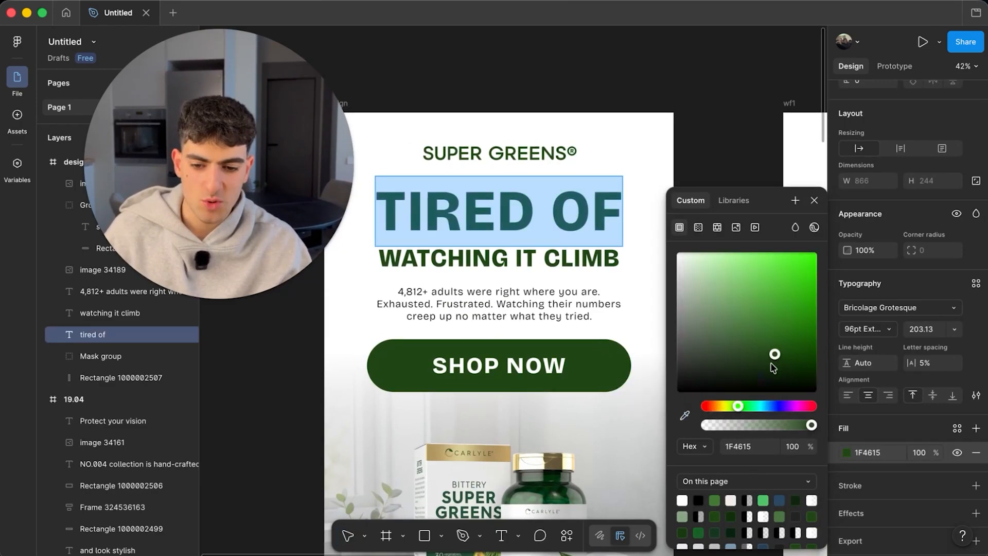
pyautogui.moveTo(784, 362); pyautogui.dragTo(801, 381)
pyautogui.scroll(-5, 554, 307)
pyautogui.click(398, 352)
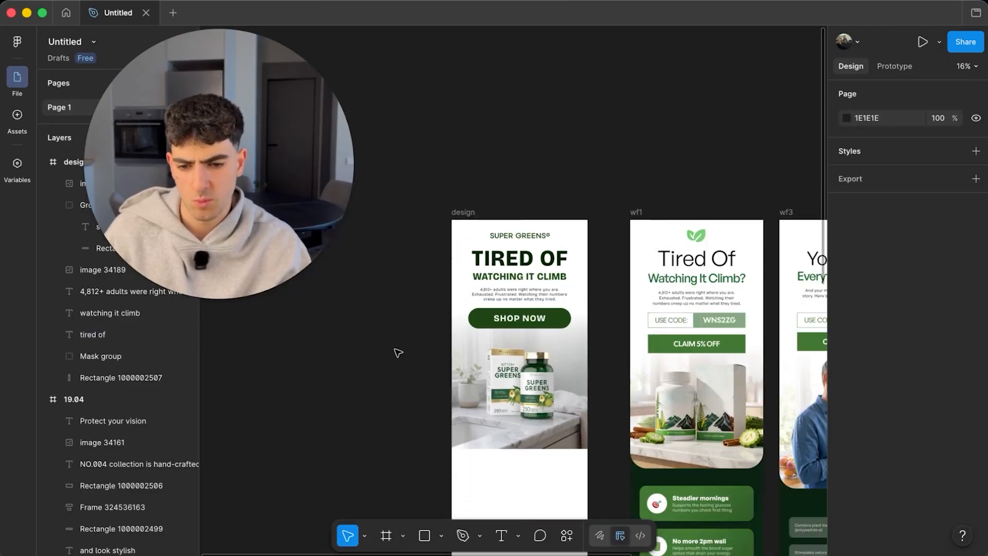
pyautogui.scroll(-3, 540, 361)
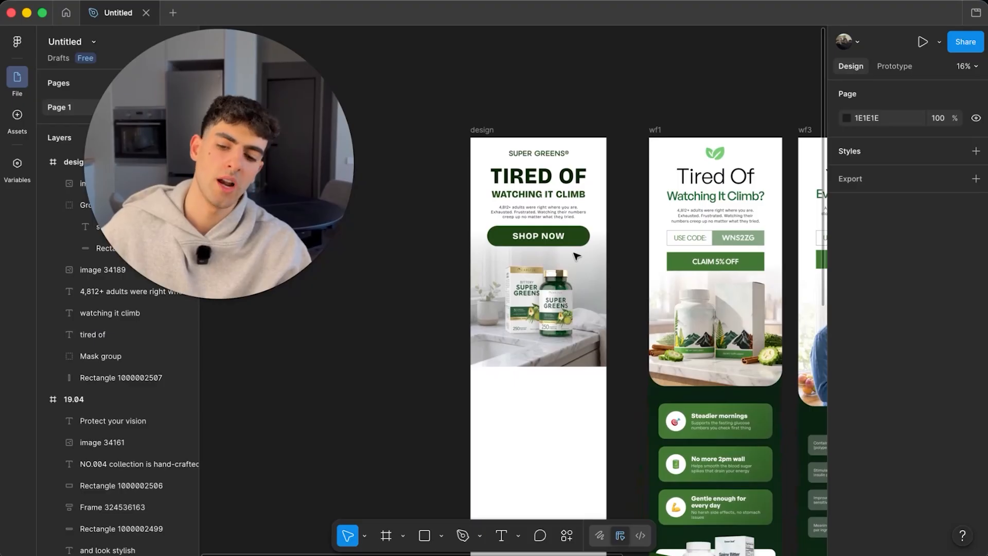
# - Draw a tall rectangle below the photo and fill it with sampled dark green 0C2311
pyautogui.scroll(-2, 577, 255)
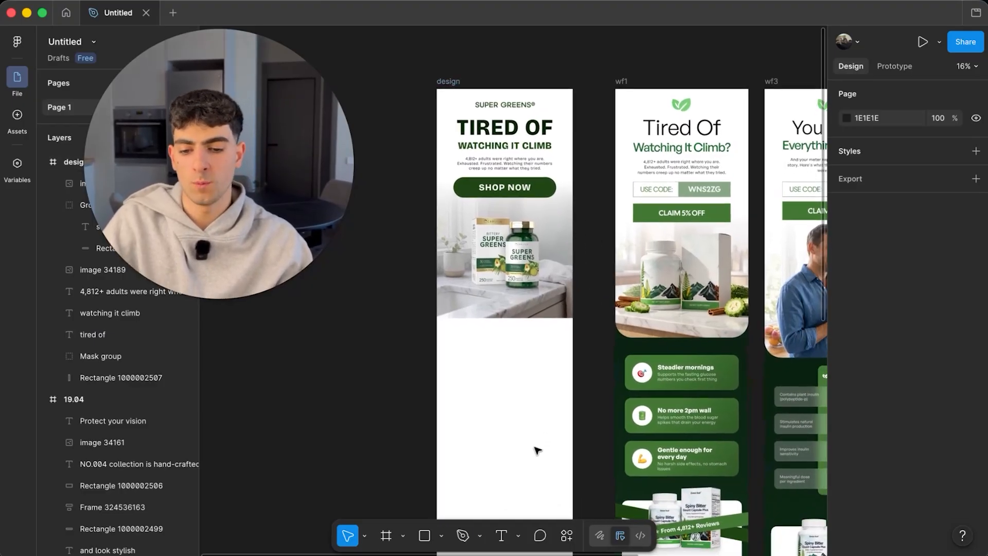
pyautogui.scroll(-2, 536, 450)
pyautogui.click(421, 535)
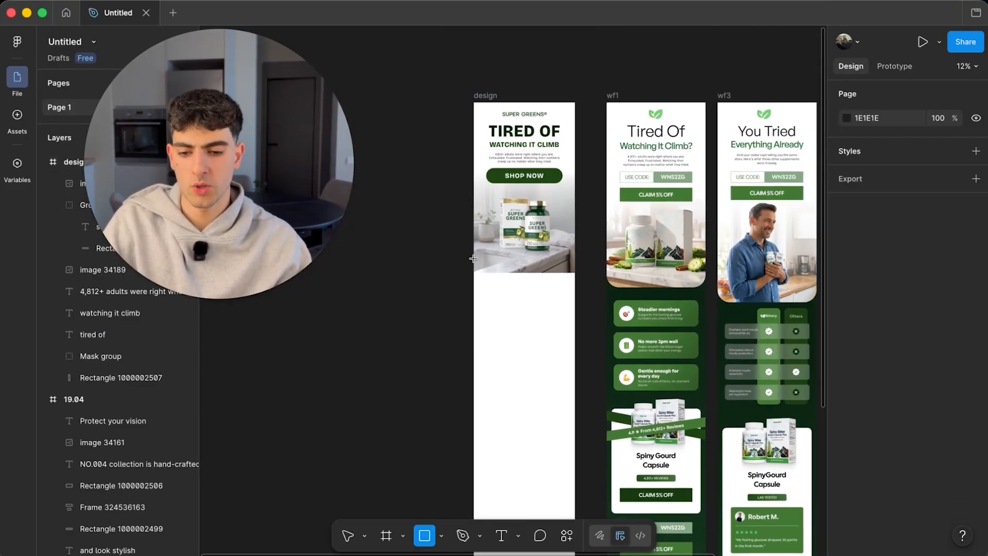
pyautogui.moveTo(473, 259); pyautogui.dragTo(576, 466)
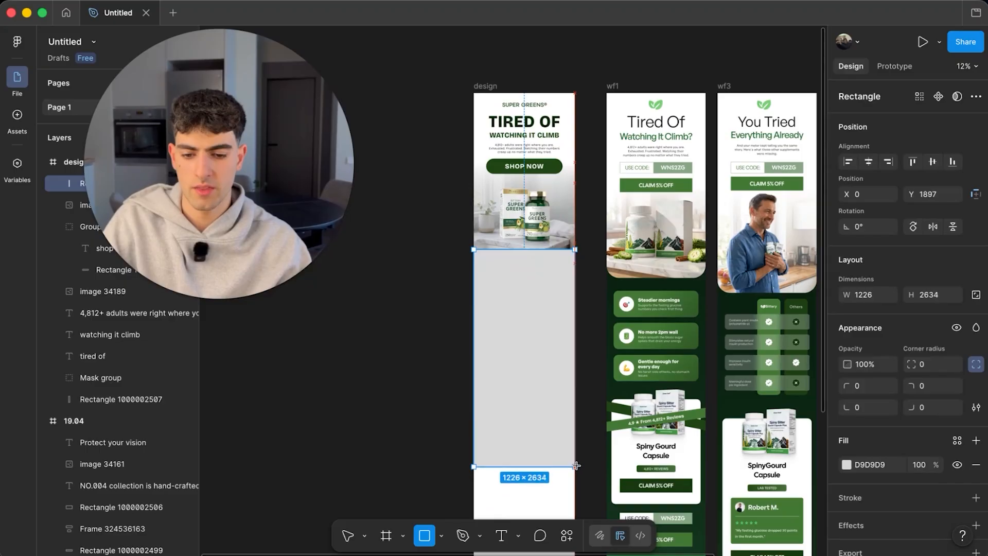
pyautogui.click(847, 464)
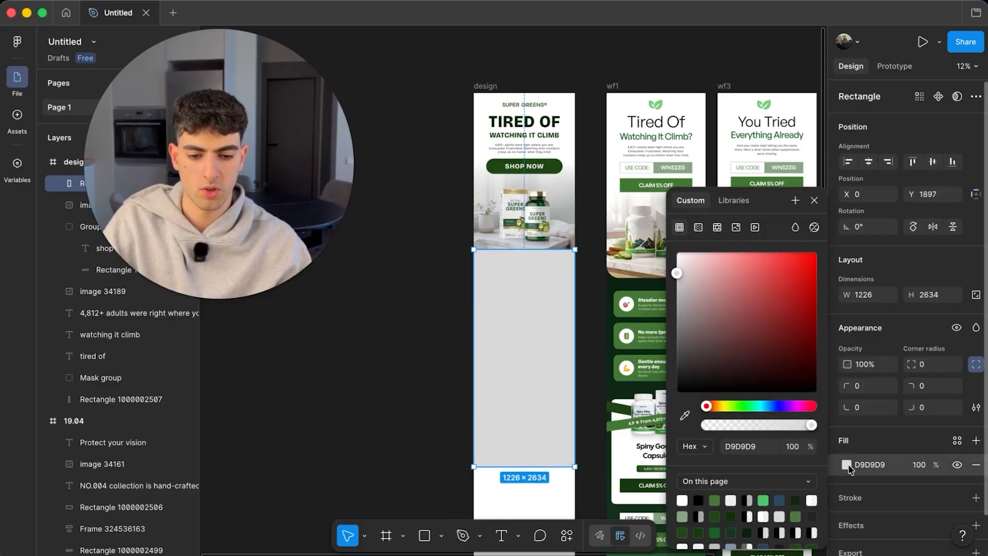
pyautogui.click(685, 415)
pyautogui.scroll(3, 625, 306)
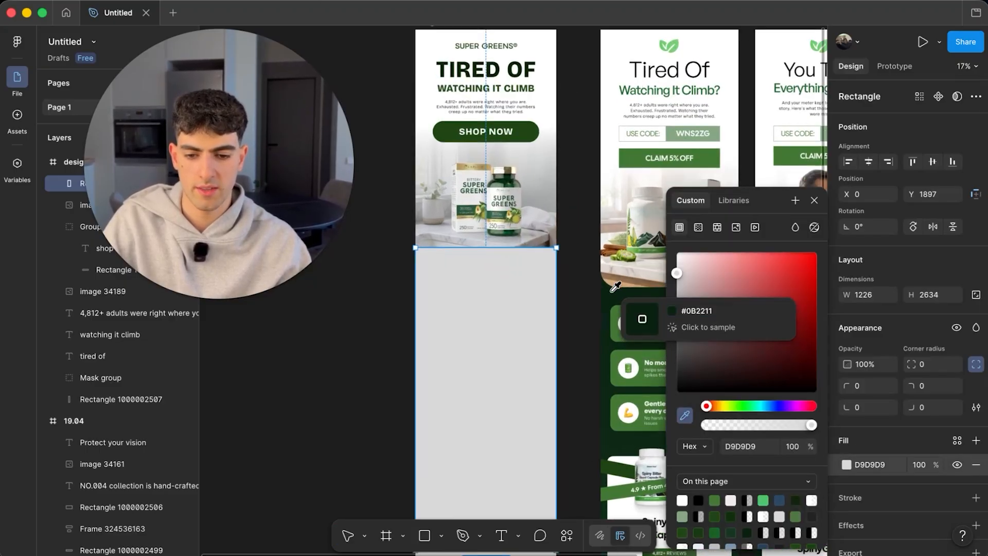
pyautogui.click(606, 329)
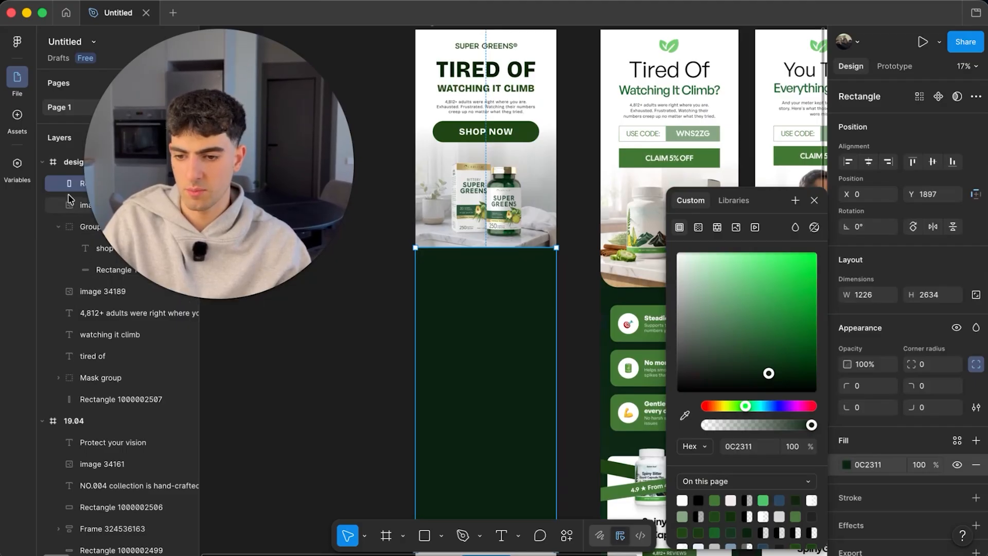
# - Move the rectangle's layer beneath the Mask group so it sits behind the images
pyautogui.moveTo(70, 250); pyautogui.dragTo(109, 396)
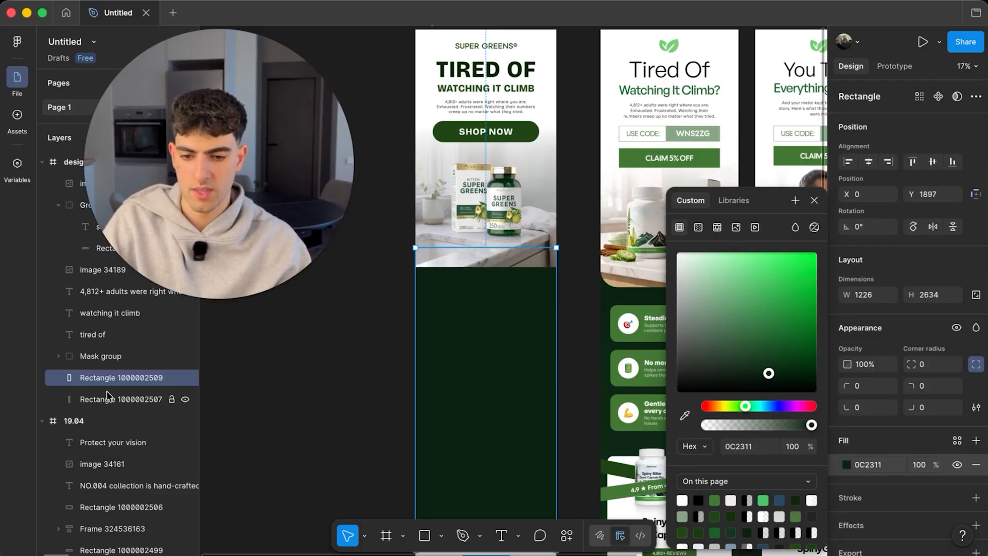
pyautogui.click(505, 243)
pyautogui.scroll(3, 515, 252)
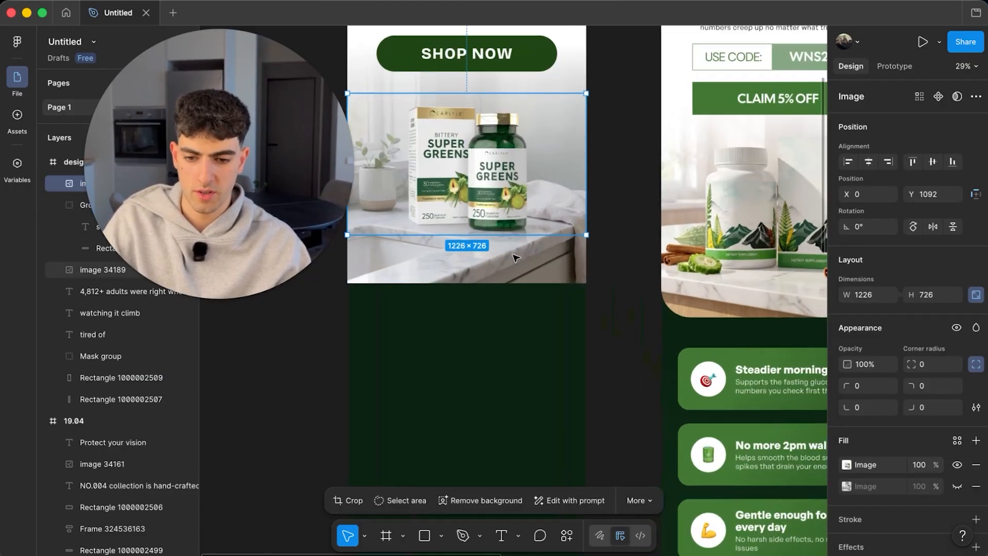
# - Shorten the SUPER GREENS photo to 1136 high with 120 bottom corner radius
pyautogui.moveTo(503, 282); pyautogui.dragTo(503, 266)
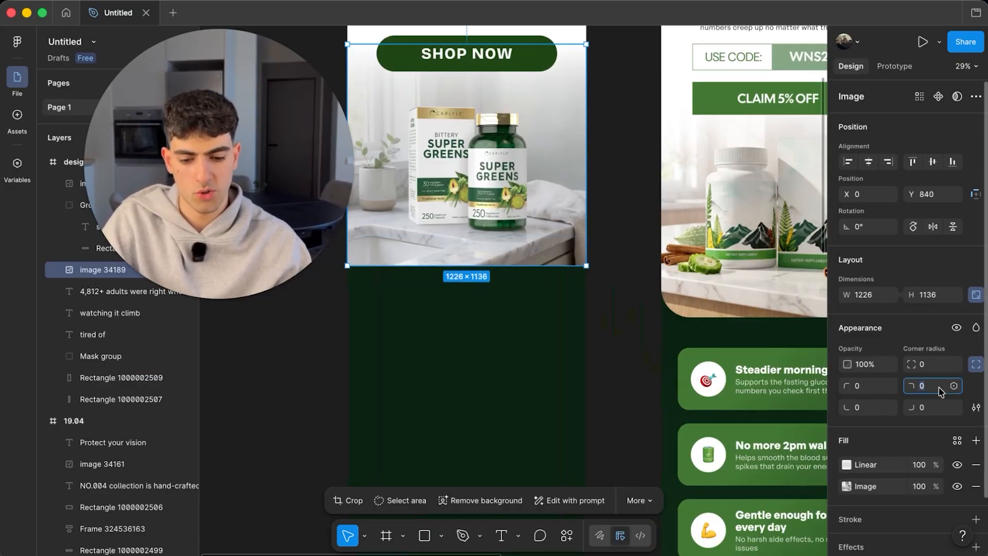
pyautogui.click(930, 407)
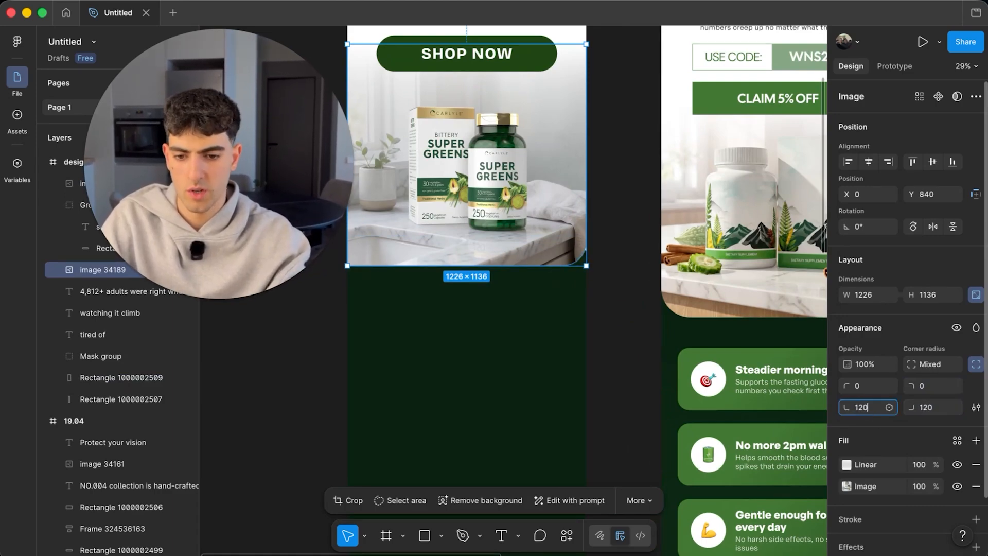
pyautogui.press('Return')
pyautogui.click(606, 335)
# - Move the product photo lower in the frame
pyautogui.scroll(2, 515, 231)
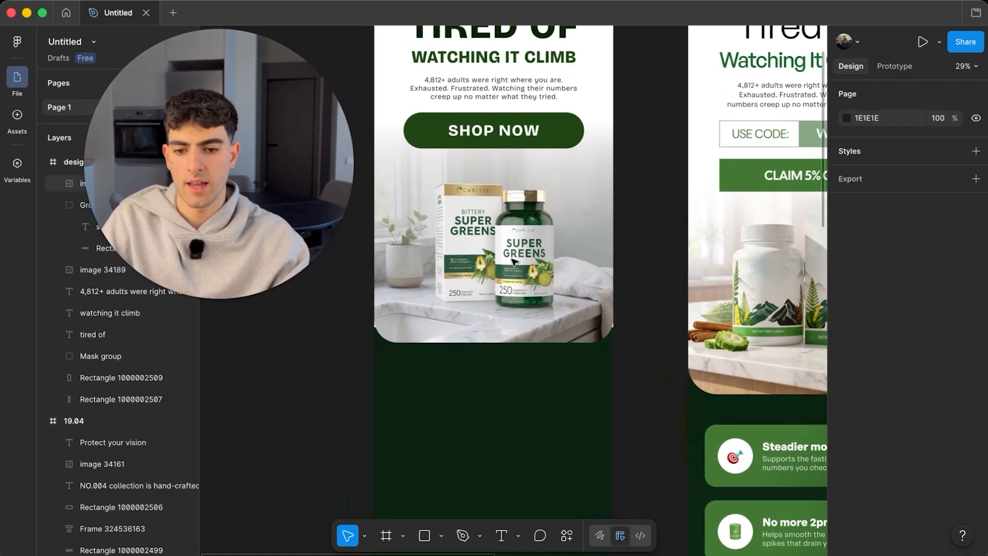
pyautogui.click(514, 263)
pyautogui.moveTo(536, 218); pyautogui.dragTo(536, 232)
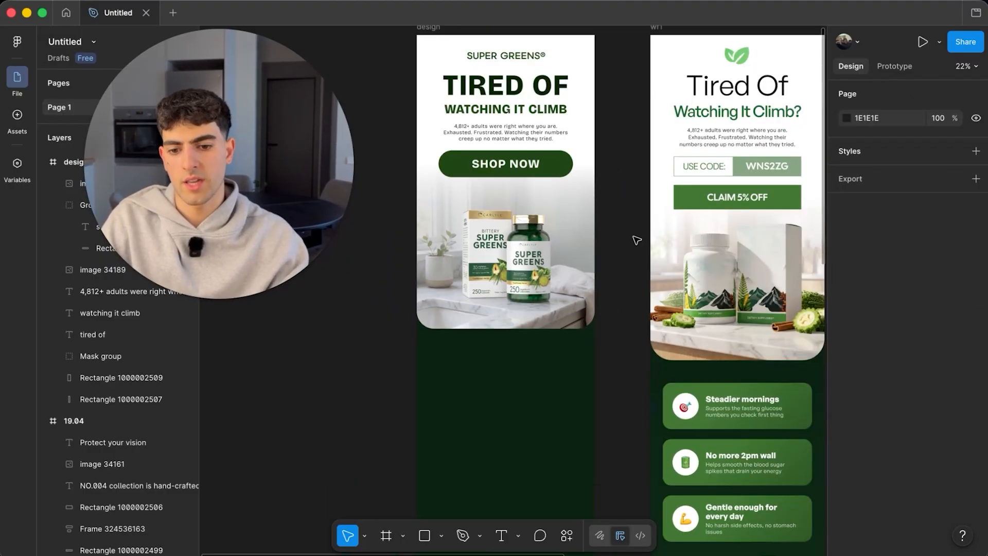
pyautogui.scroll(-5, 635, 240)
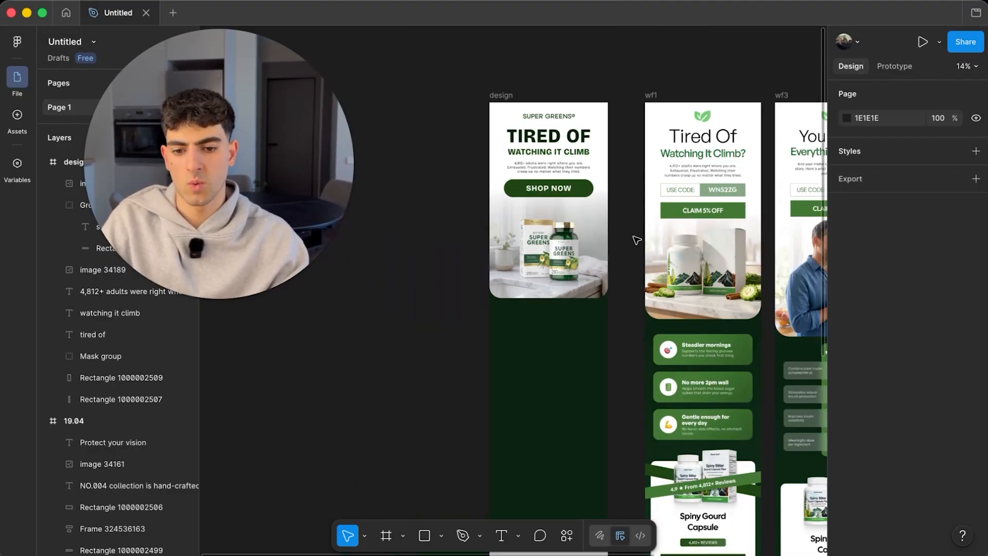
pyautogui.scroll(2, 635, 240)
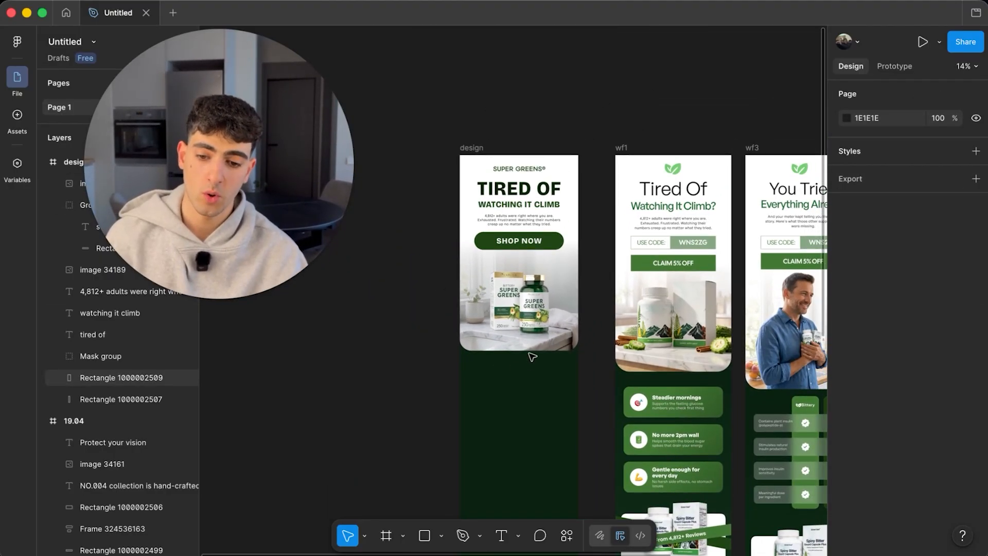
pyautogui.scroll(4, 541, 289)
pyautogui.click(553, 250)
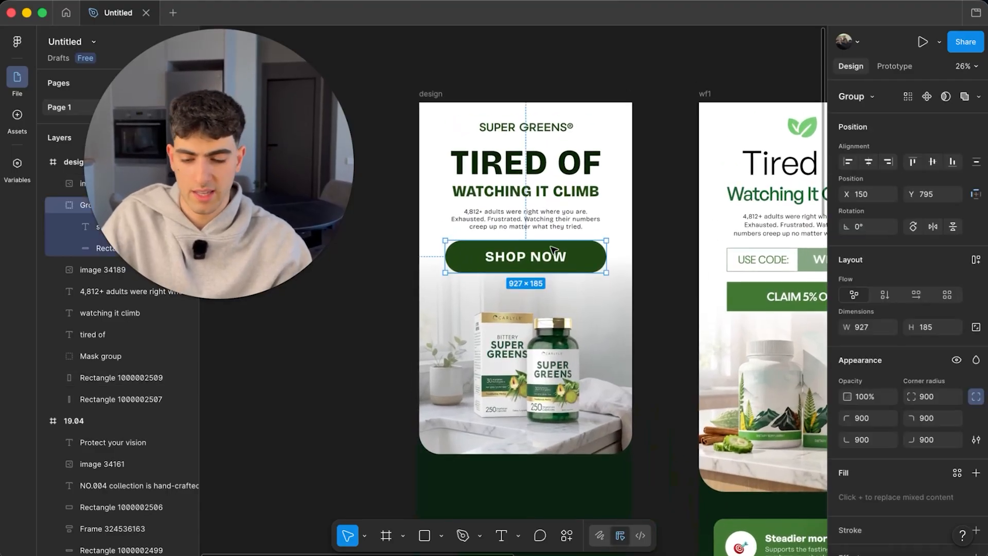
pyautogui.scroll(1, 554, 250)
pyautogui.scroll(2, 553, 251)
pyautogui.scroll(-3, 540, 288)
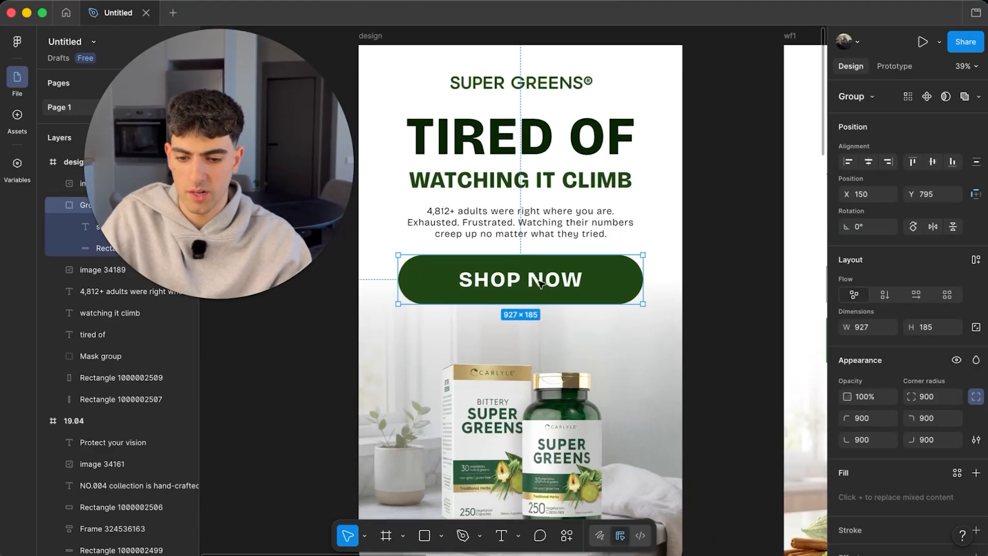
pyautogui.moveTo(538, 285); pyautogui.dragTo(541, 301)
pyautogui.click(551, 222)
pyautogui.scroll(3, 553, 224)
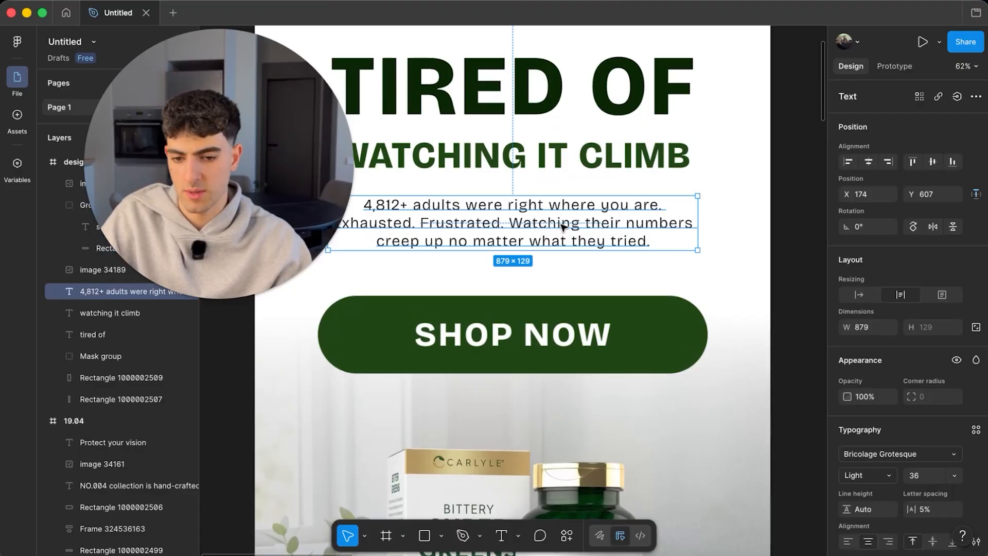
pyautogui.scroll(-5, 562, 227)
pyautogui.click(442, 302)
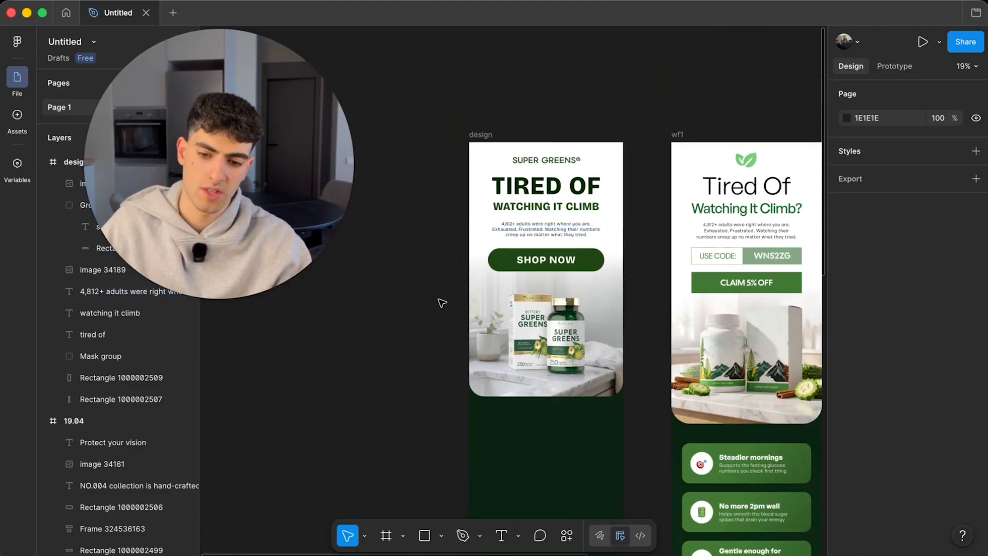
pyautogui.scroll(-5, 441, 302)
pyautogui.hscroll(2, 459, 309)
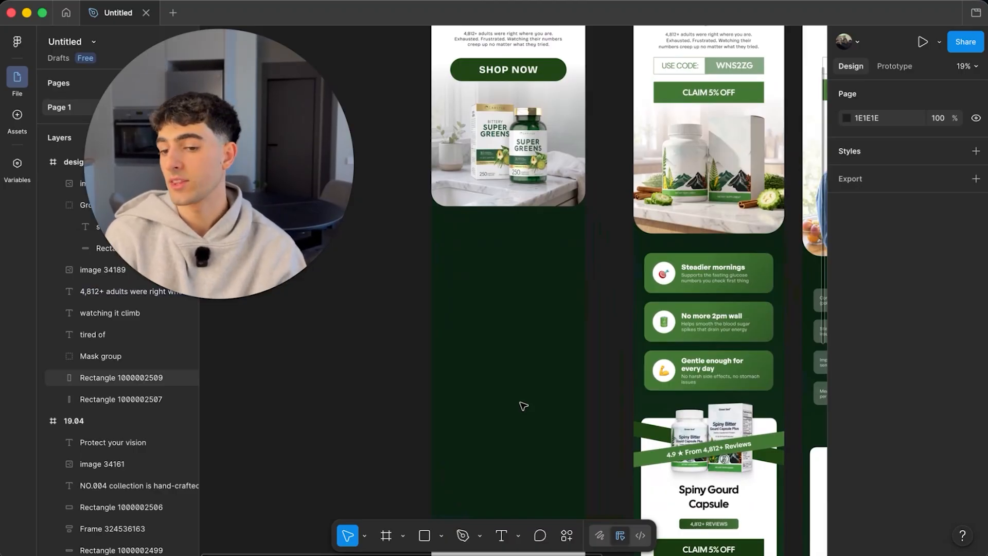
pyautogui.hscroll(4, 524, 406)
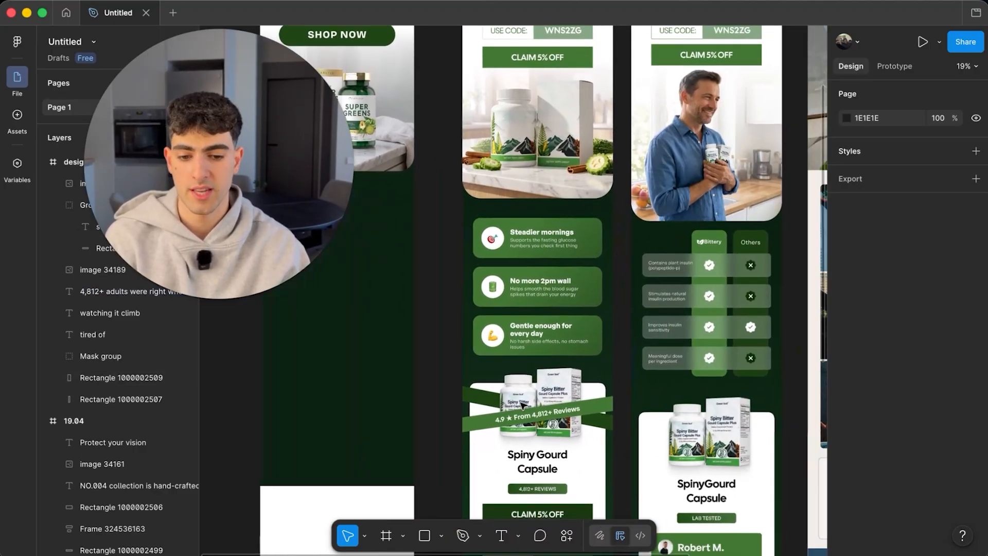
pyautogui.scroll(-2, 673, 256)
pyautogui.keyDown('ctrl'); pyautogui.scroll(5, 632, 362); pyautogui.keyUp('ctrl')
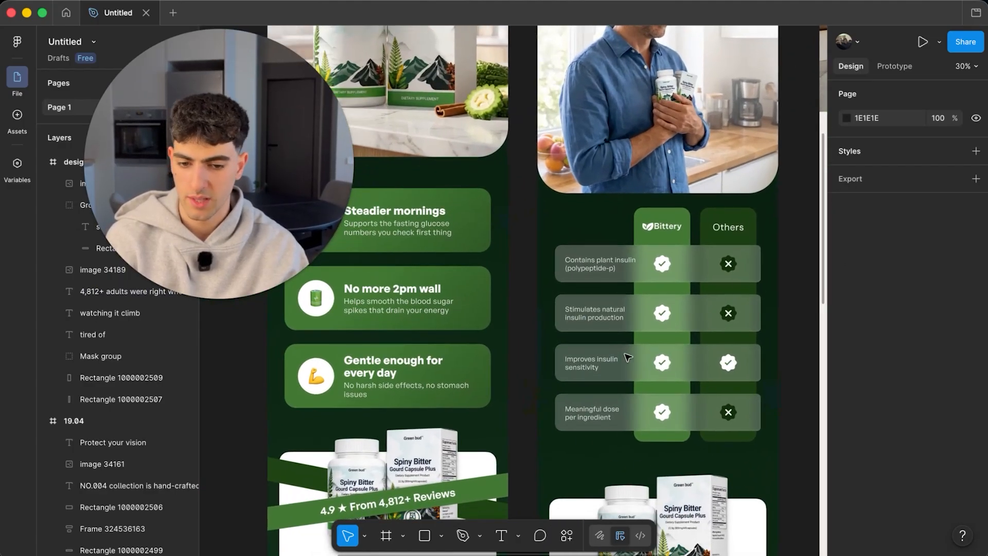
pyautogui.hscroll(-2, 660, 263)
pyautogui.keyDown('ctrl'); pyautogui.scroll(-2, 666, 403); pyautogui.keyUp('ctrl')
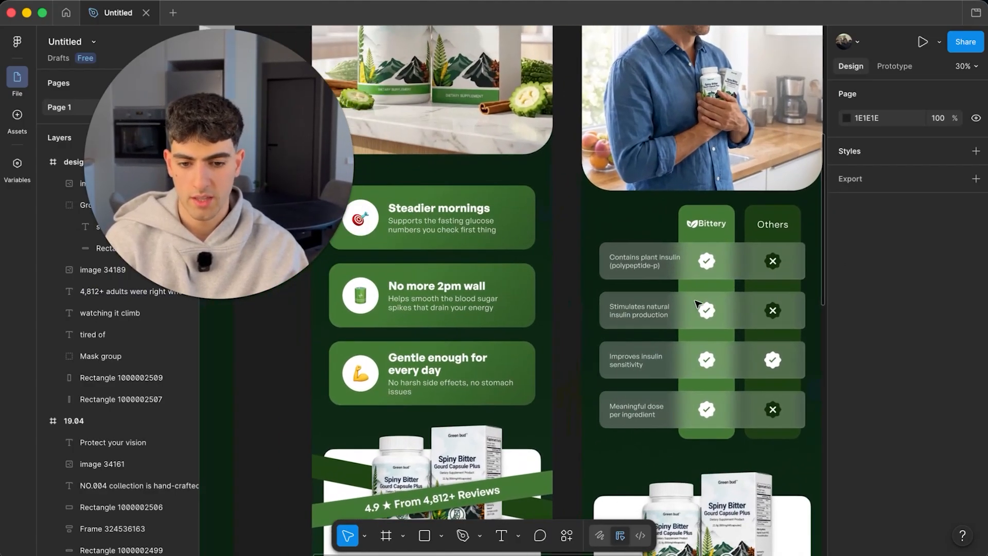
pyautogui.hscroll(-2, 454, 328)
pyautogui.scroll(1, 455, 328)
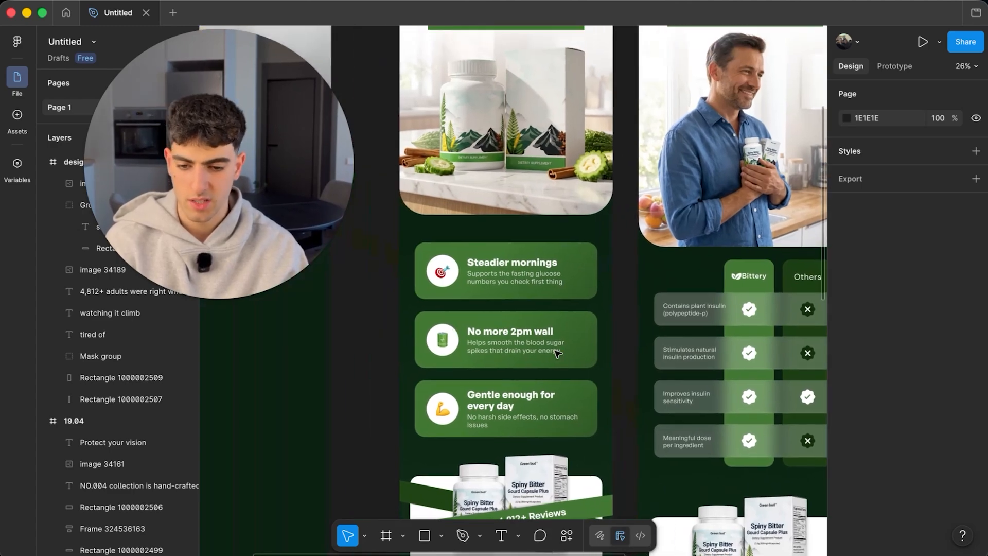
pyautogui.keyDown('ctrl'); pyautogui.scroll(-2, 558, 353); pyautogui.keyUp('ctrl')
pyautogui.scroll(4, 526, 333)
pyautogui.hscroll(-6, 526, 334)
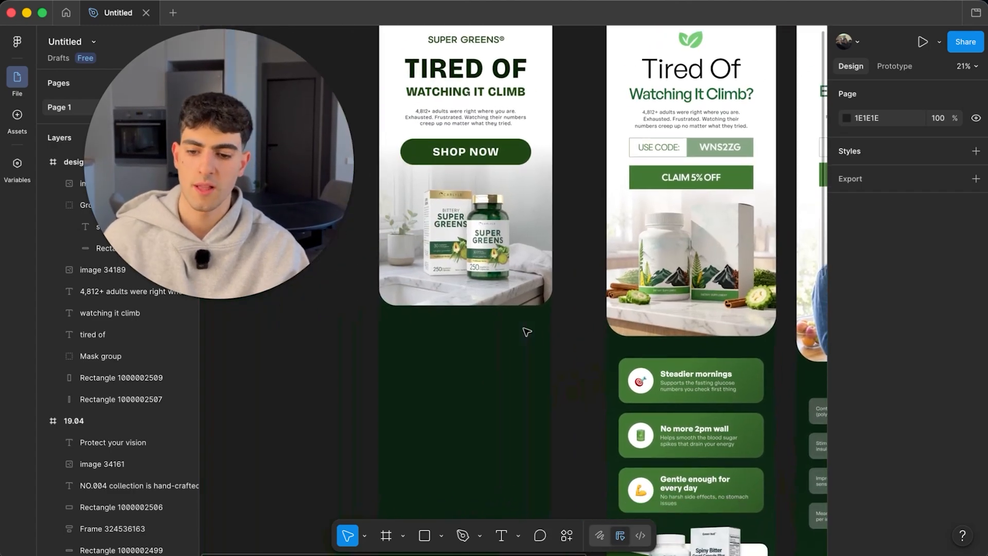
pyautogui.hscroll(-2, 526, 332)
# - Draw three stacked bars below the product photo and nudge them up toward it
pyautogui.click(425, 536)
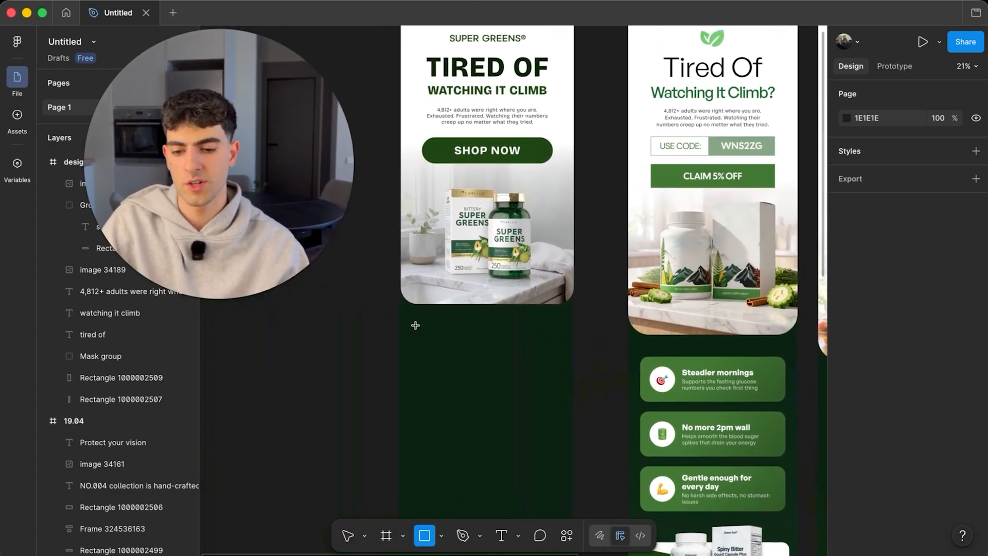
pyautogui.moveTo(415, 325); pyautogui.dragTo(505, 436)
pyautogui.keyDown('shift'); pyautogui.click(507, 342); pyautogui.keyUp('shift')
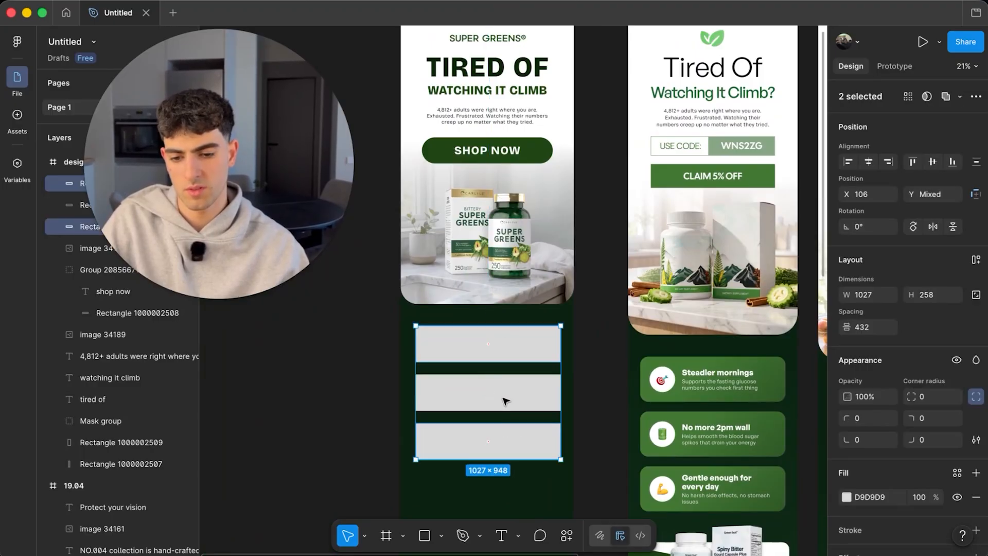
pyautogui.keyDown('shift'); pyautogui.click(517, 400); pyautogui.keyUp('shift')
pyautogui.keyDown('shift'); pyautogui.click(512, 399); pyautogui.keyUp('shift')
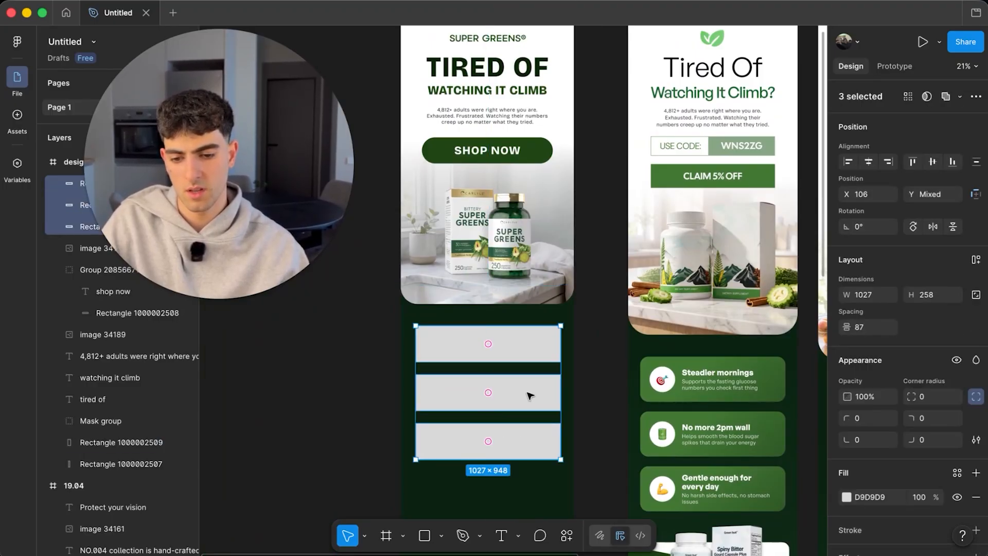
pyautogui.moveTo(526, 393); pyautogui.dragTo(534, 389)
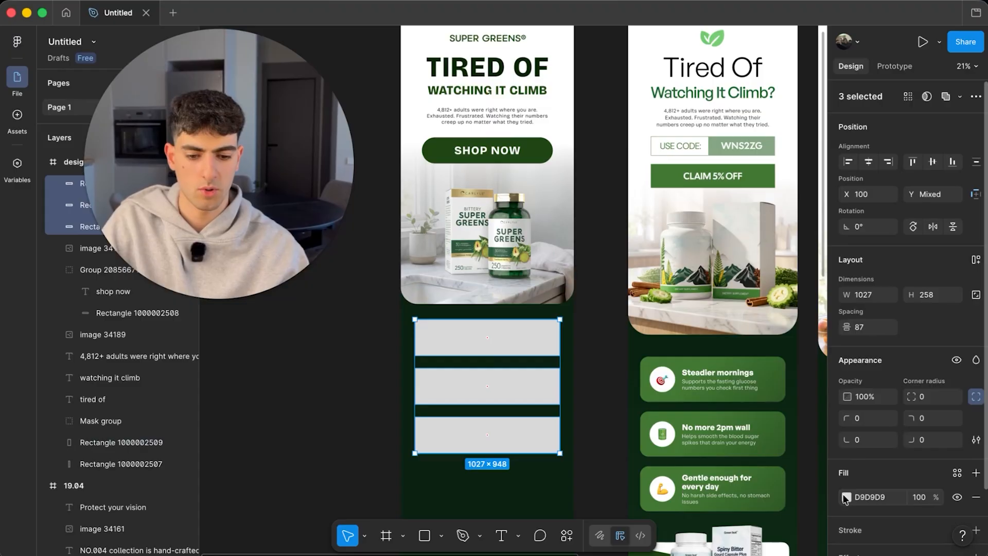
# - Fill the three bars with muted sage green 59705E
pyautogui.click(847, 497)
pyautogui.click(686, 415)
pyautogui.click(569, 470)
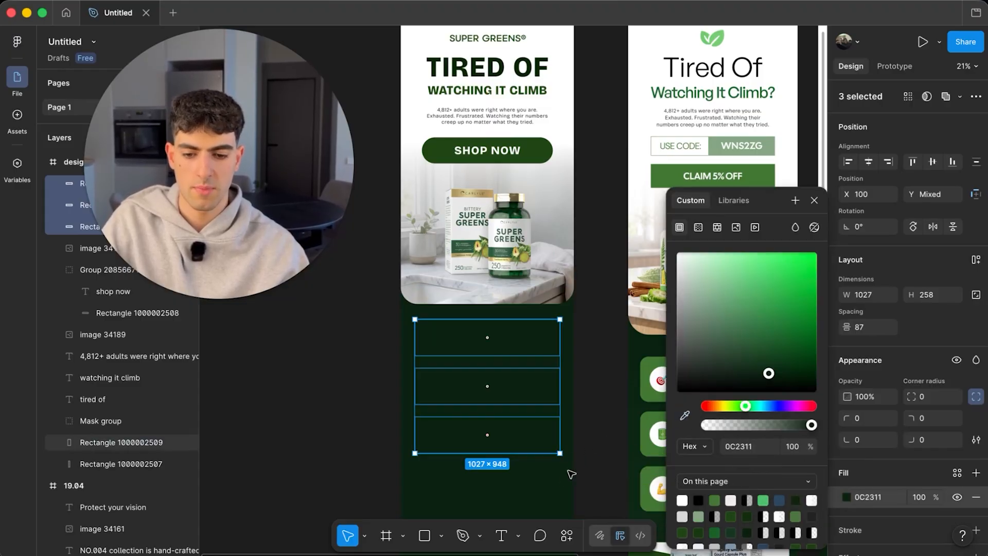
pyautogui.moveTo(767, 372); pyautogui.dragTo(705, 334)
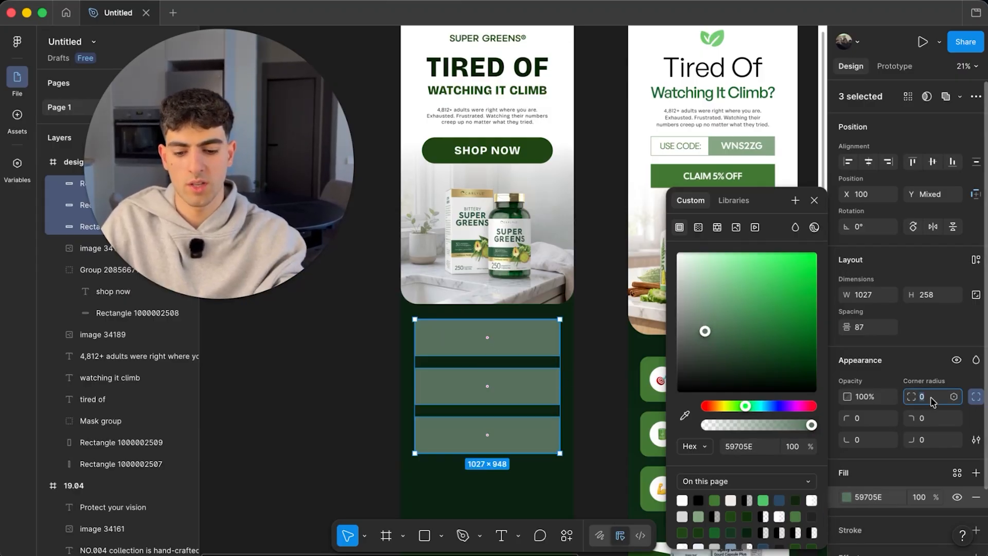
# - Give the three bars a corner radius of 30
pyautogui.write('900')
pyautogui.press('BackSpace')
pyautogui.press('Return')
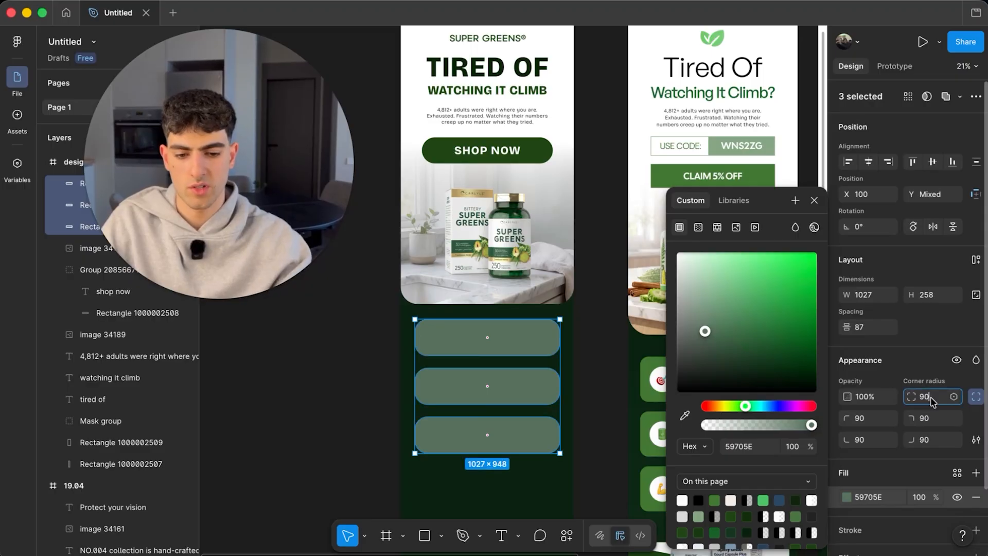
pyautogui.press('BackSpace')
pyautogui.press('BackSpace')
pyautogui.write('30')
pyautogui.press('Return')
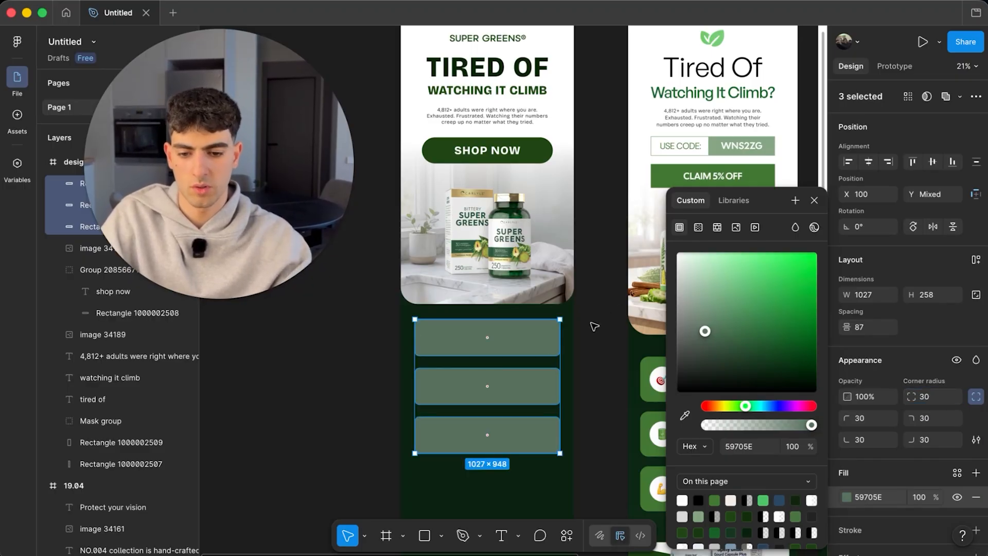
pyautogui.click(595, 326)
pyautogui.click(425, 535)
pyautogui.scroll(2, 438, 400)
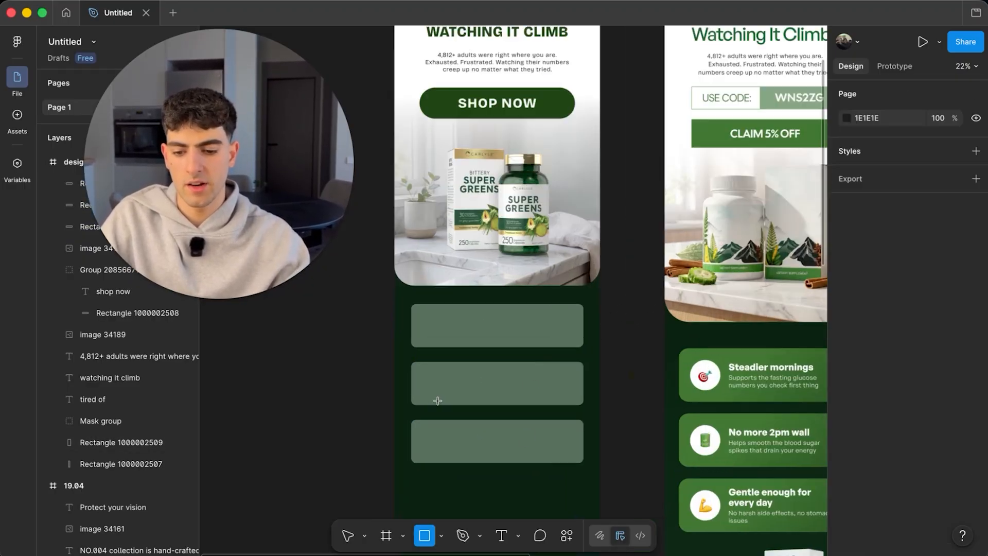
# - Draw a 175 × 175 square at the left end of each bar and select all three
pyautogui.scroll(3, 438, 400)
pyautogui.moveTo(399, 250); pyautogui.dragTo(437, 483)
pyautogui.keyDown('shift'); pyautogui.click(432, 373); pyautogui.keyUp('shift')
pyautogui.keyDown('shift'); pyautogui.click(442, 280); pyautogui.keyUp('shift')
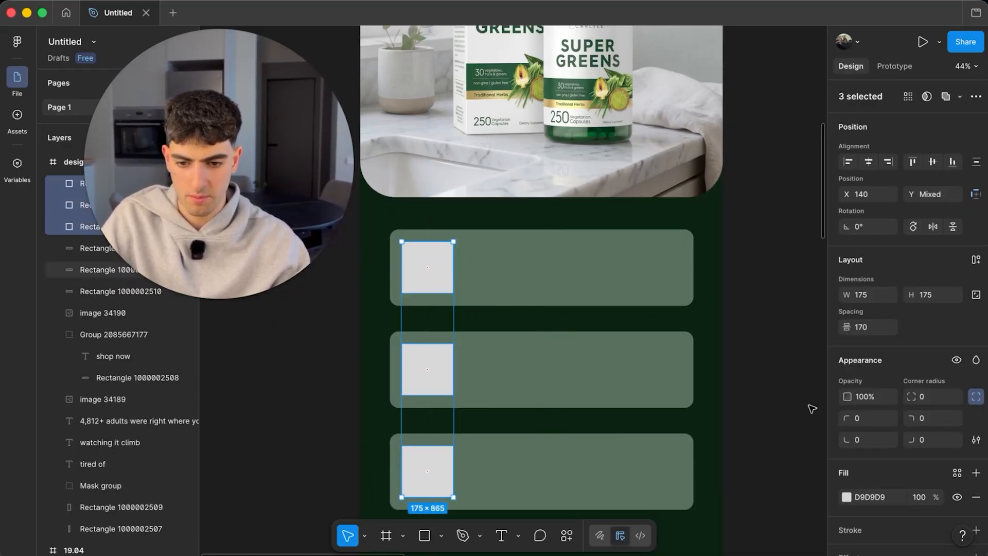
# - Set the three squares' corner radius to 20
pyautogui.click(932, 402)
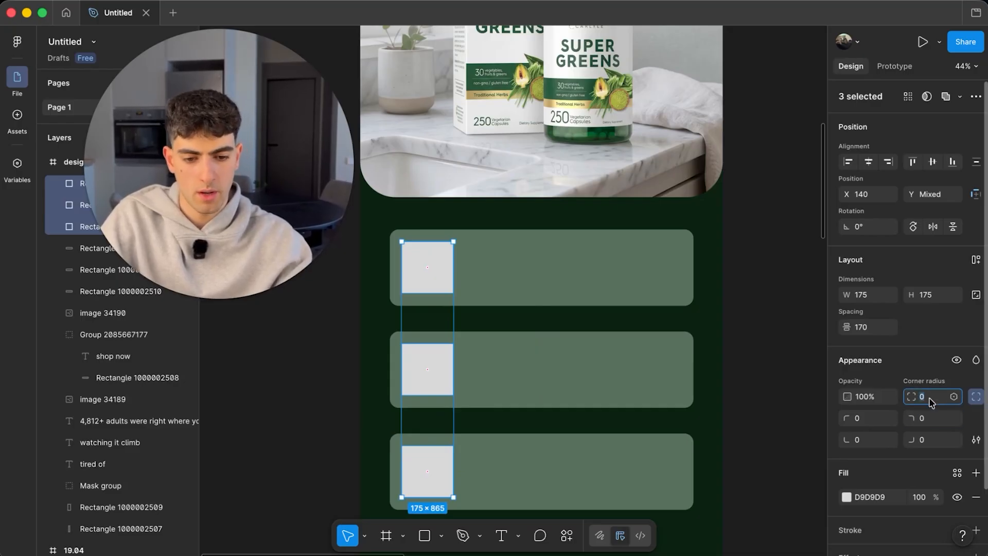
pyautogui.write('30')
pyautogui.press('Return')
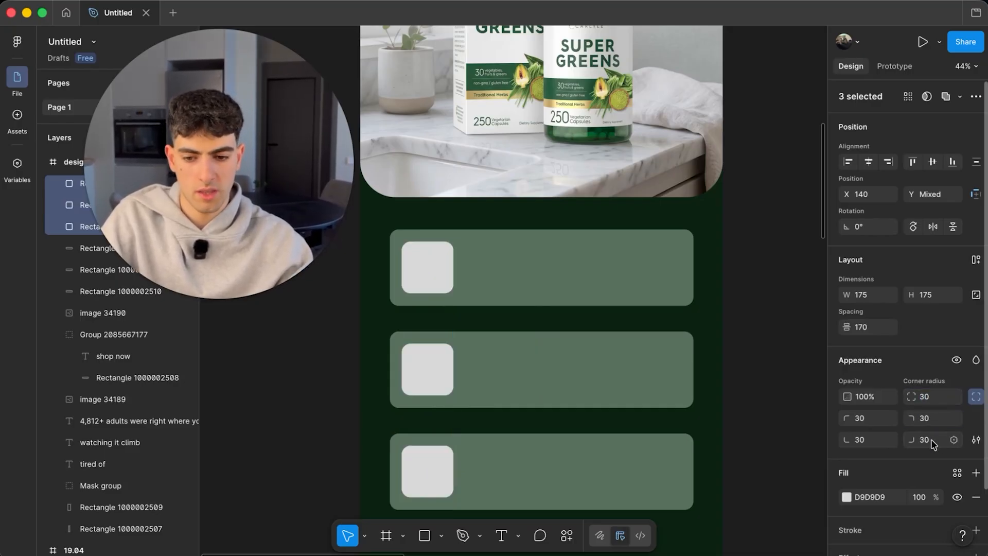
pyautogui.write('20')
pyautogui.press('Return')
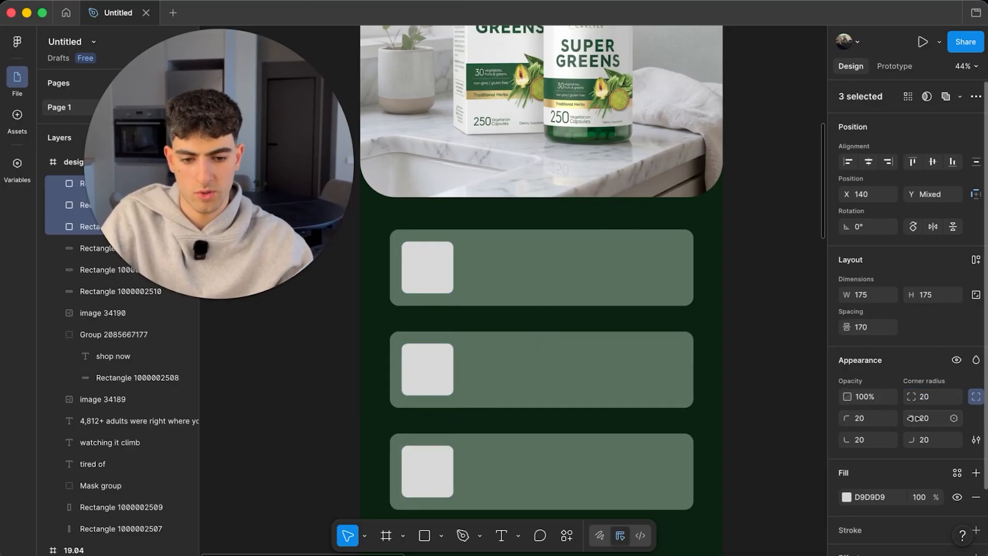
# - Fill the three squares white FFFFFF
pyautogui.click(847, 497)
pyautogui.click(752, 326)
pyautogui.moveTo(752, 326); pyautogui.dragTo(569, 165)
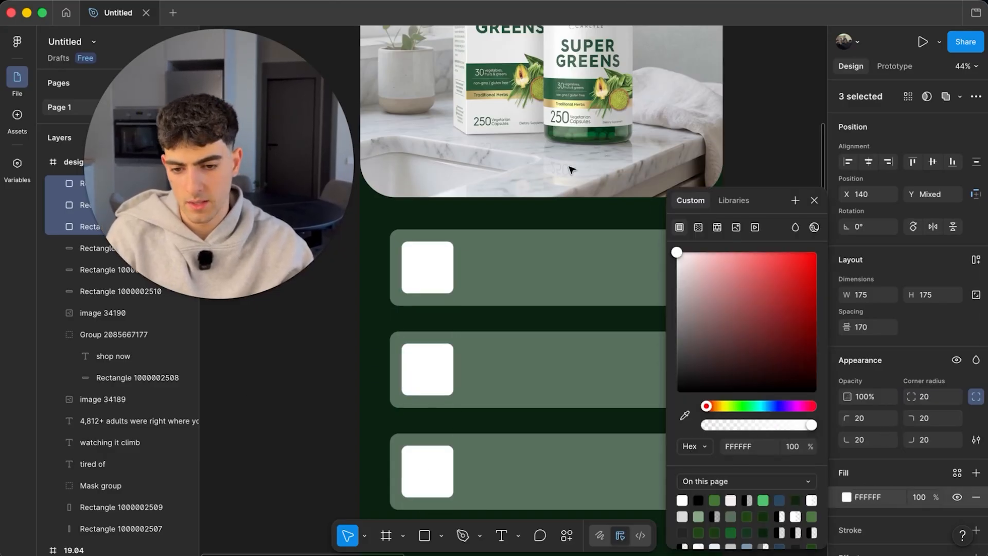
pyautogui.click(218, 407)
pyautogui.scroll(-5, 489, 341)
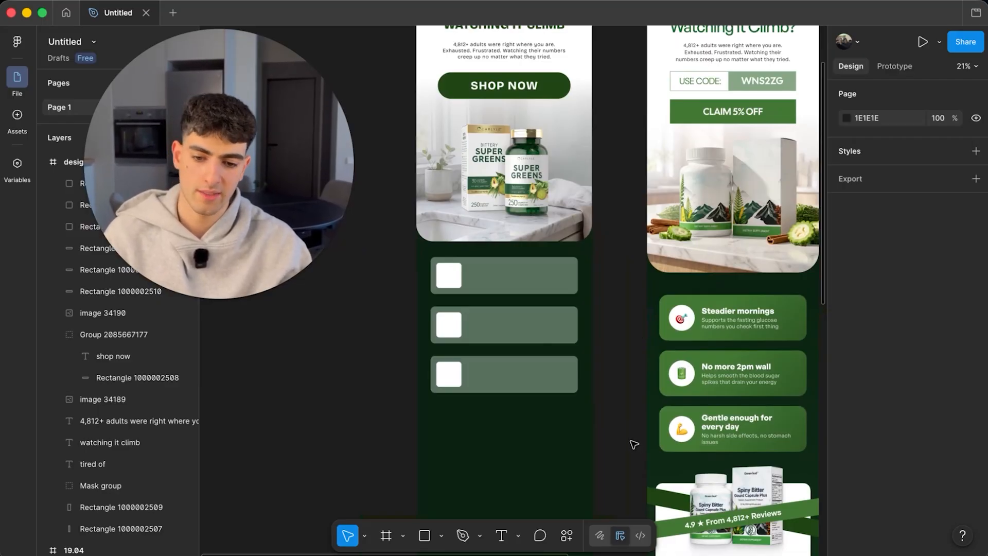
# - Insert a seedling emoji in the first white square and enlarge it to fill the square
pyautogui.scroll(5, 452, 291)
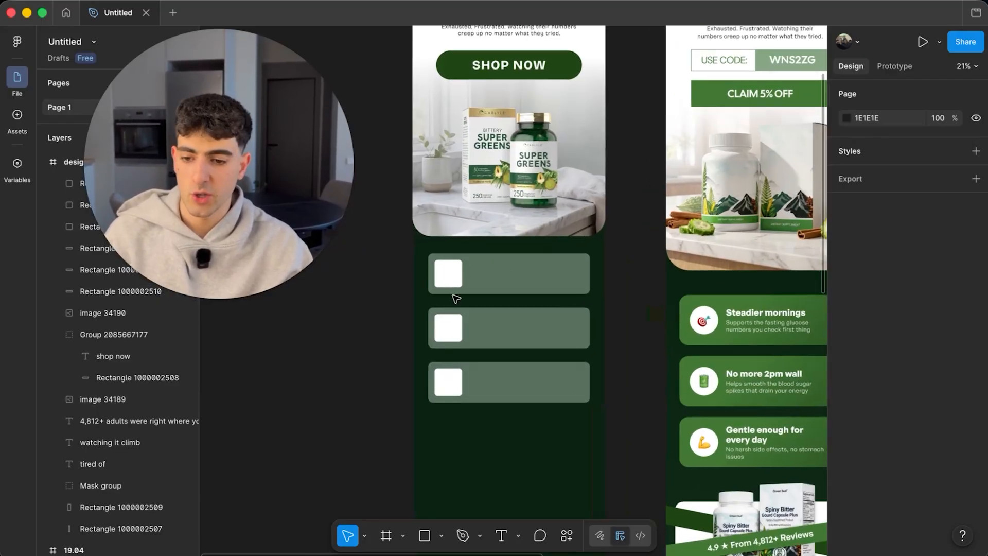
pyautogui.scroll(2, 456, 299)
pyautogui.hscroll(1, 456, 299)
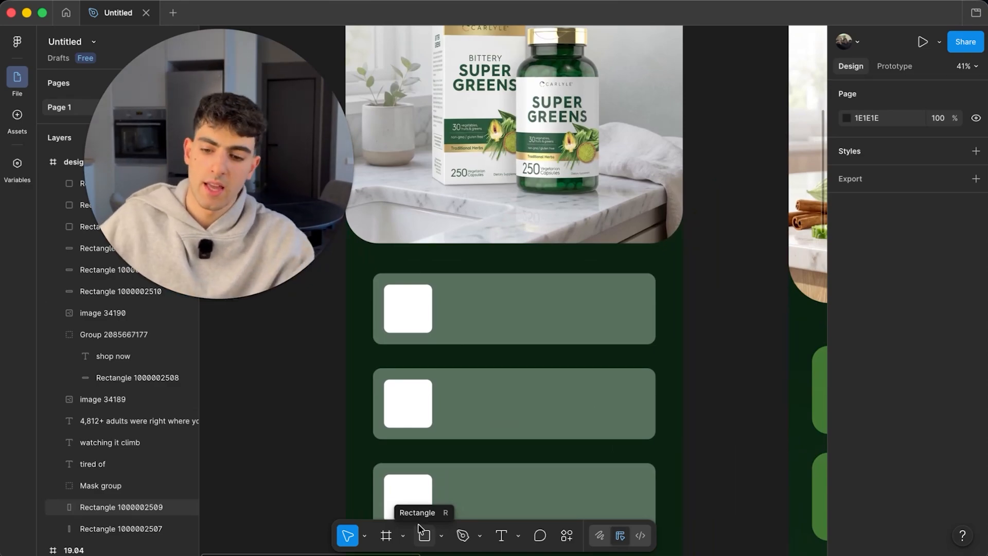
pyautogui.click(501, 536)
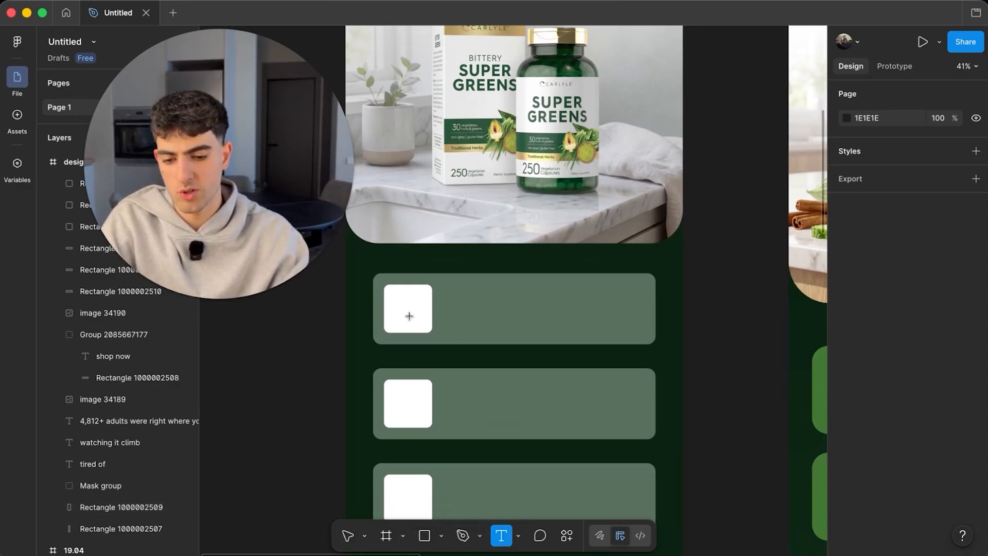
pyautogui.click(414, 310)
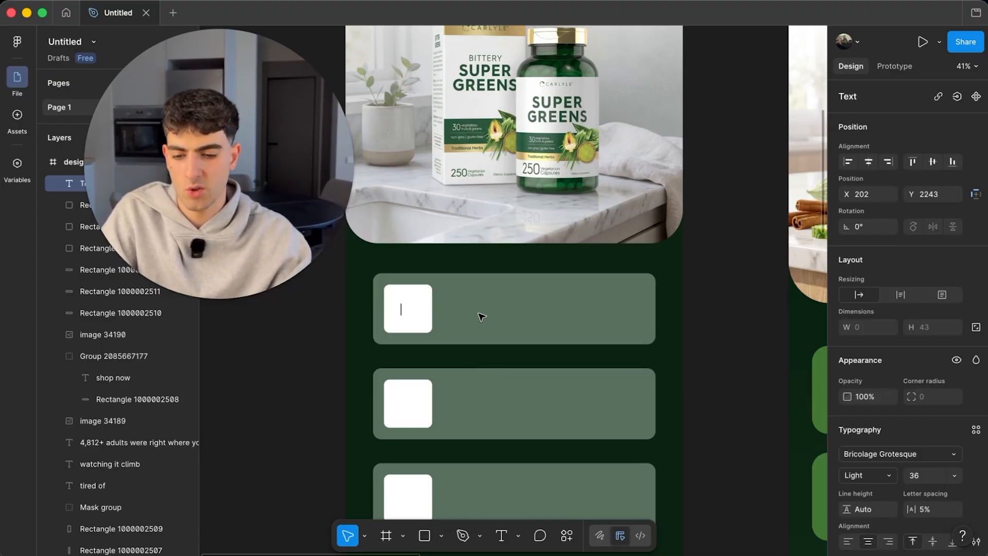
pyautogui.press('ctrl+super+space')
pyautogui.click(440, 222)
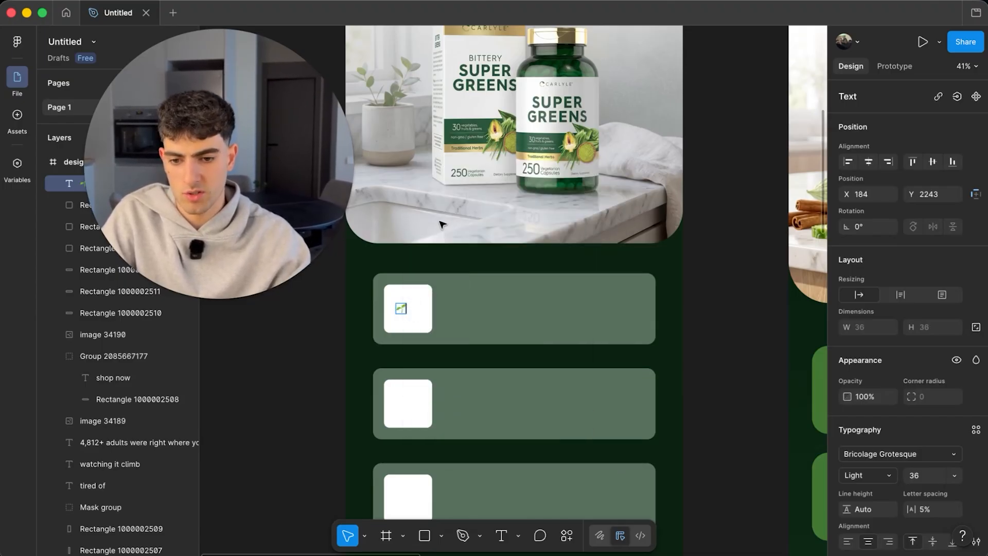
pyautogui.press('Escape')
pyautogui.scroll(5, 404, 311)
pyautogui.press('k')
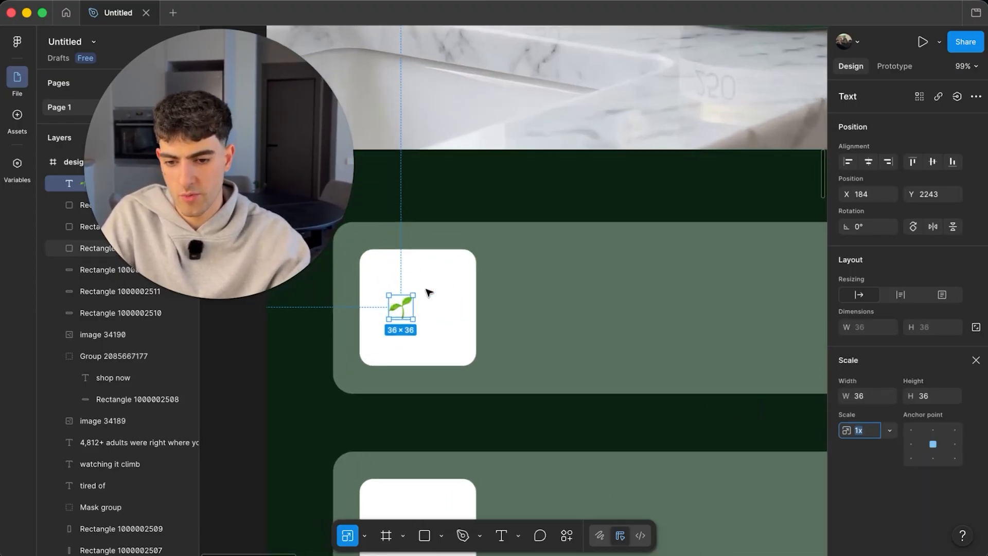
pyautogui.moveTo(413, 308); pyautogui.dragTo(399, 398)
# - Copy the seedling into the other squares and change the middle one to a juice box
pyautogui.scroll(-5, 413, 315)
pyautogui.scroll(5, 416, 397)
pyautogui.scroll(-5, 426, 340)
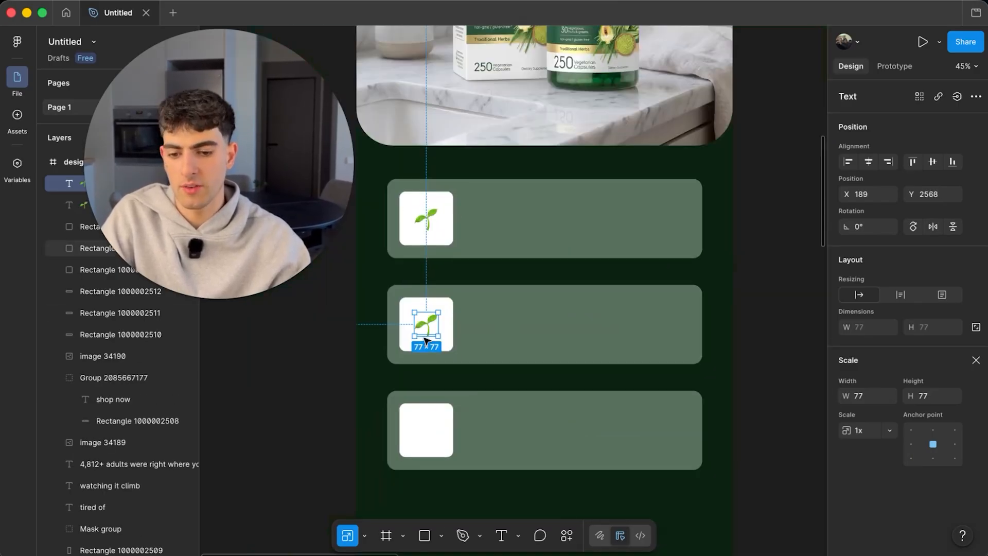
pyautogui.moveTo(426, 323); pyautogui.dragTo(432, 448)
pyautogui.scroll(5, 427, 430)
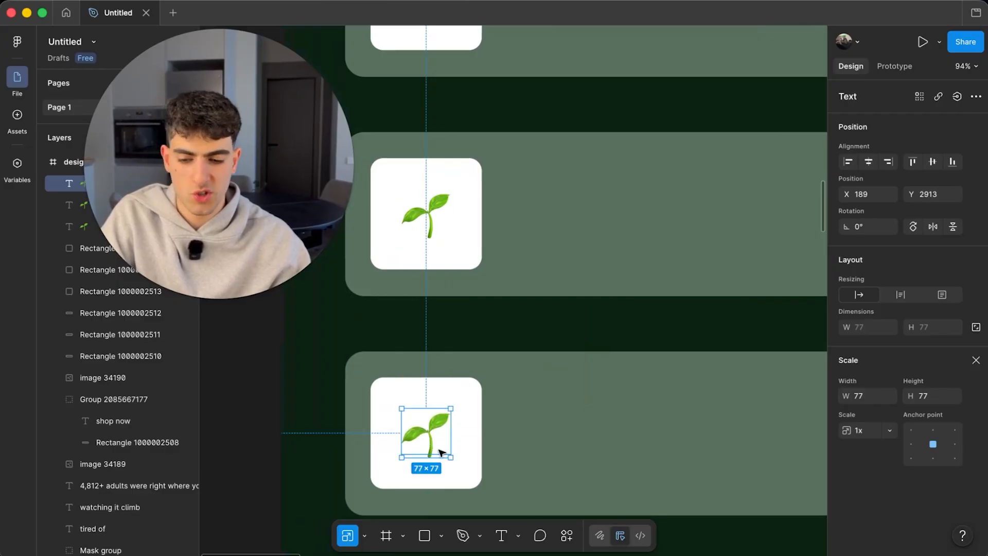
pyautogui.scroll(-3, 456, 363)
pyautogui.scroll(-2, 457, 364)
pyautogui.doubleClick(445, 329)
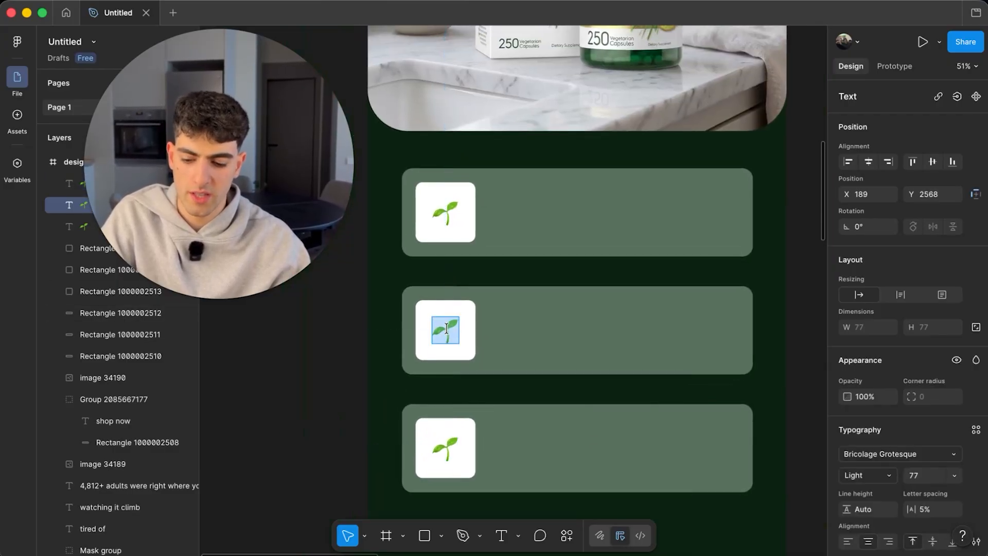
pyautogui.press('ctrl+super+space')
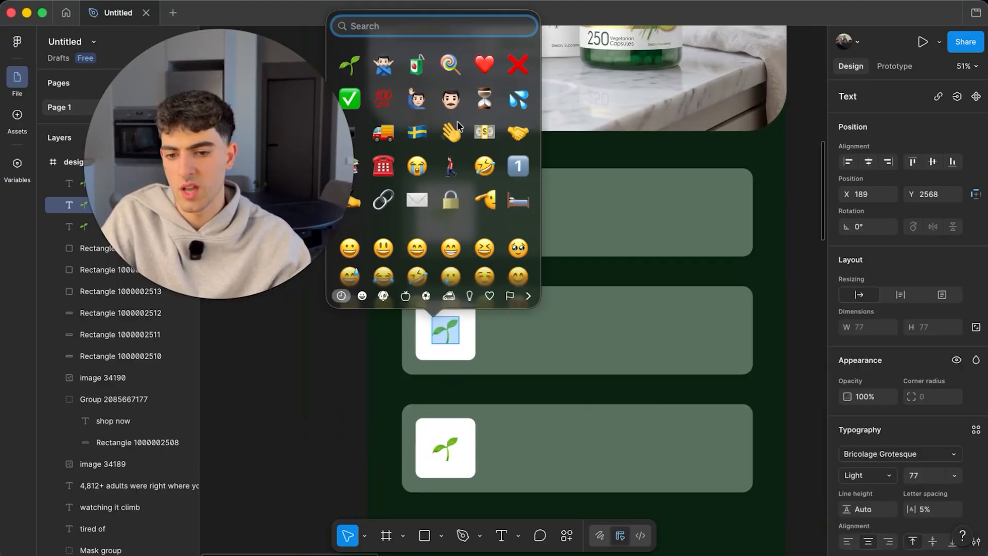
pyautogui.click(420, 66)
# - Replace the bottom card's seedling with a green check mark ✅ emoji
pyautogui.doubleClick(446, 447)
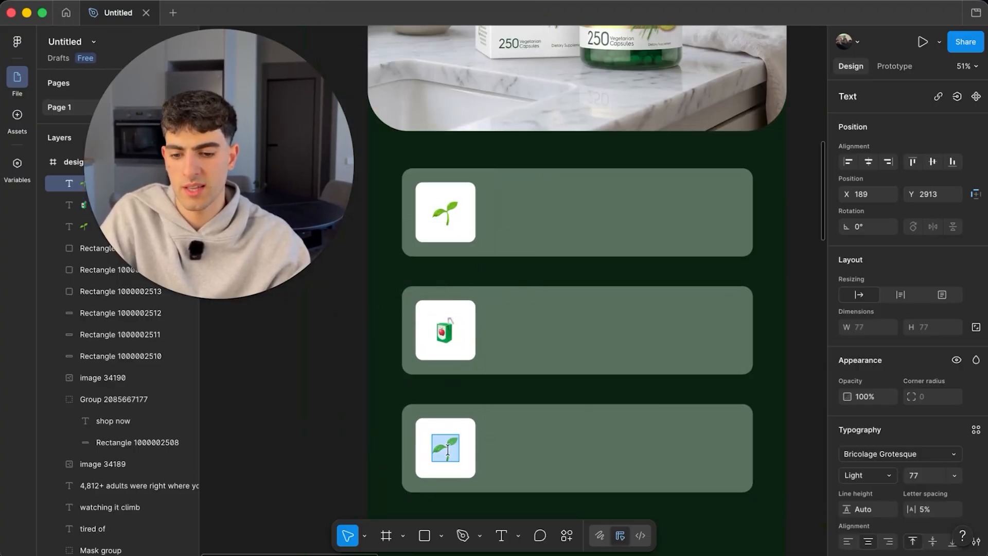
pyautogui.press('ctrl+super+space')
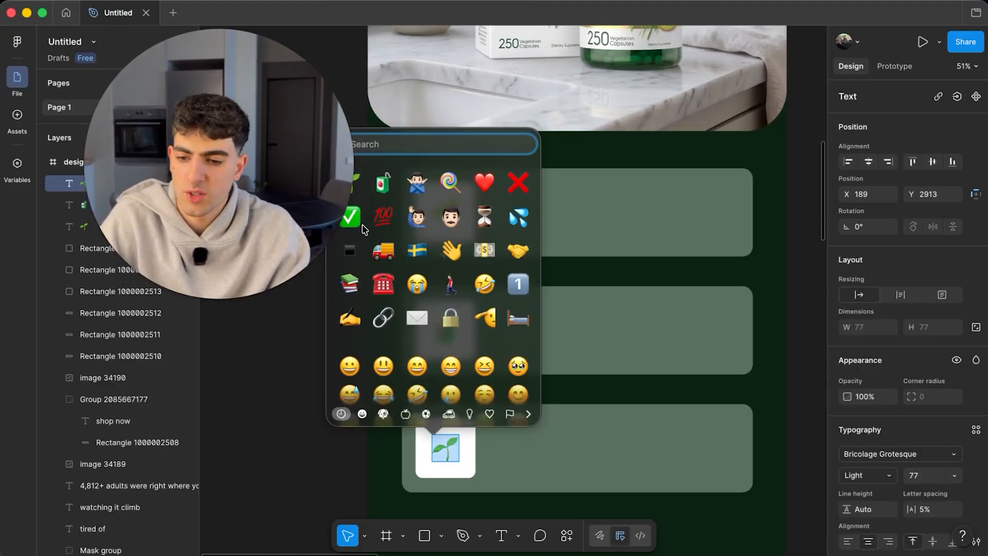
pyautogui.press('Escape')
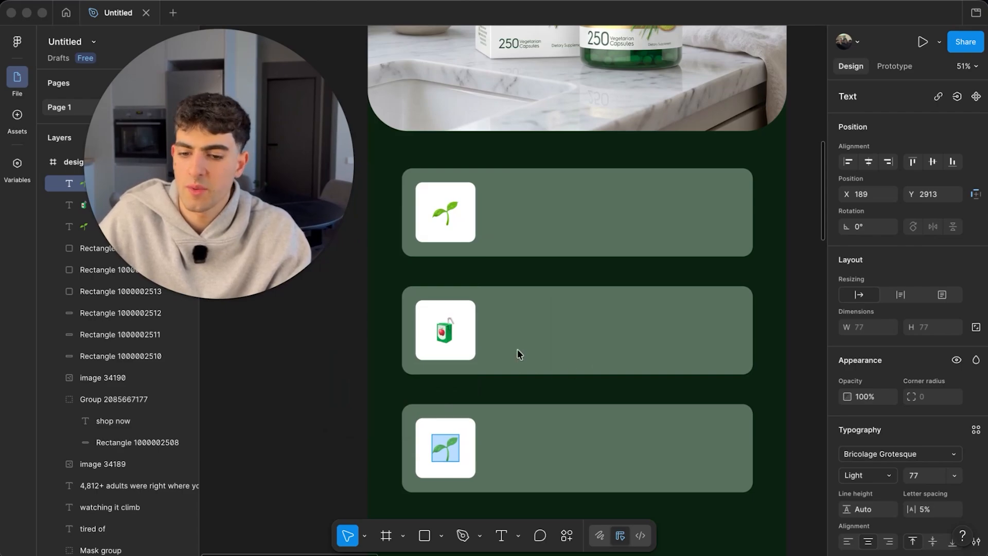
pyautogui.hscroll(-2, 518, 349)
pyautogui.scroll(-1, 517, 349)
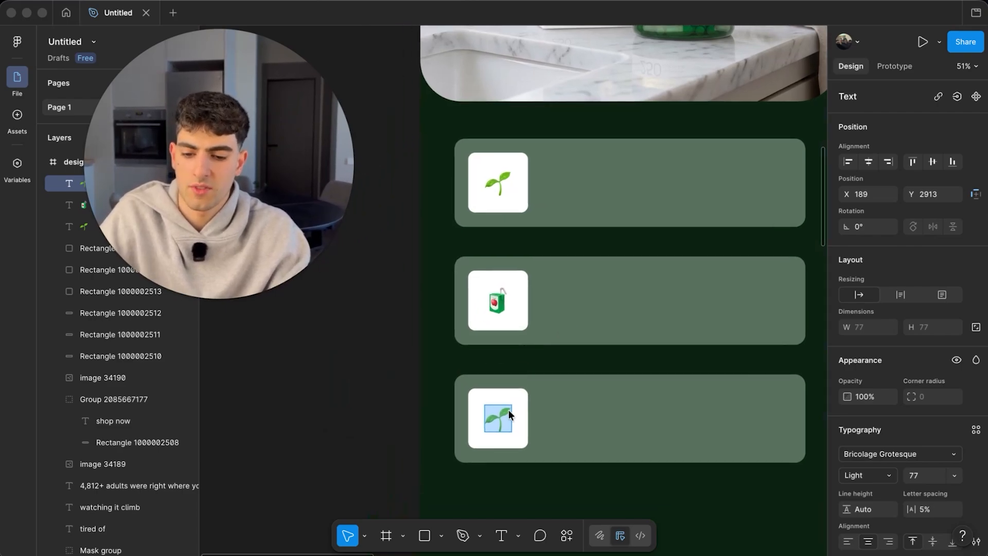
pyautogui.press('ctrl+super+space')
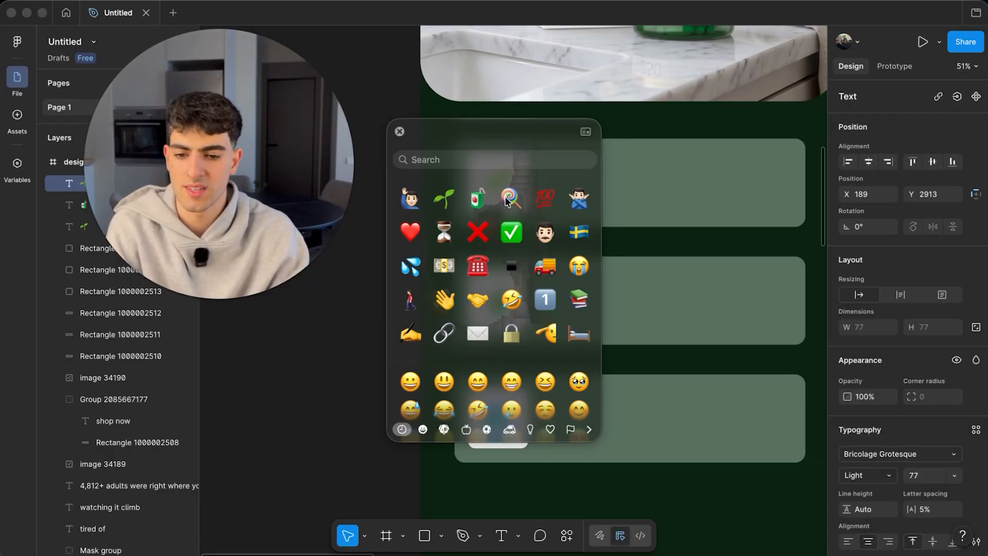
pyautogui.click(511, 232)
pyautogui.scroll(-3, 511, 231)
pyautogui.press('Escape')
# - Copy the three benefit headings and descriptions from wf1 onto the design frame's cards
pyautogui.scroll(-3, 611, 435)
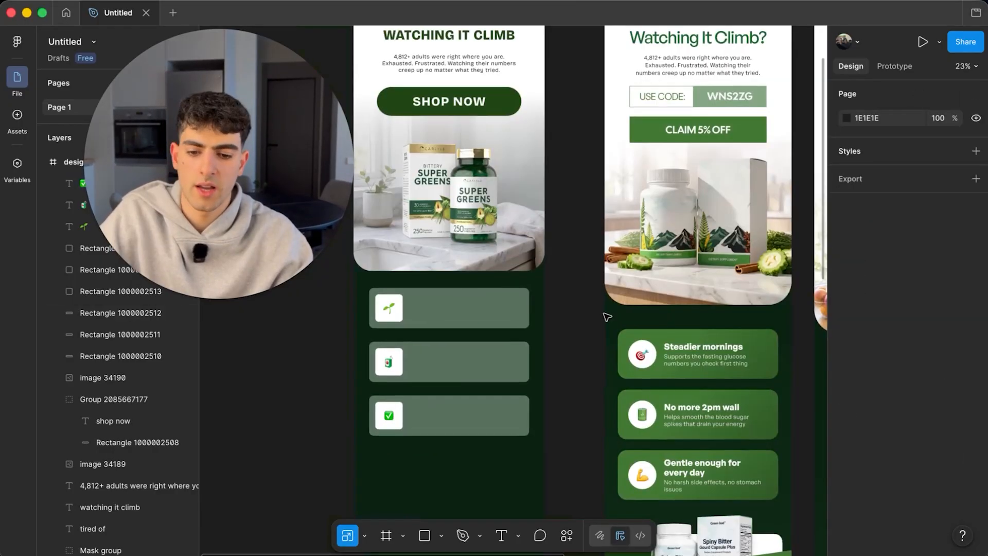
pyautogui.doubleClick(704, 353)
pyautogui.scroll(3, 704, 352)
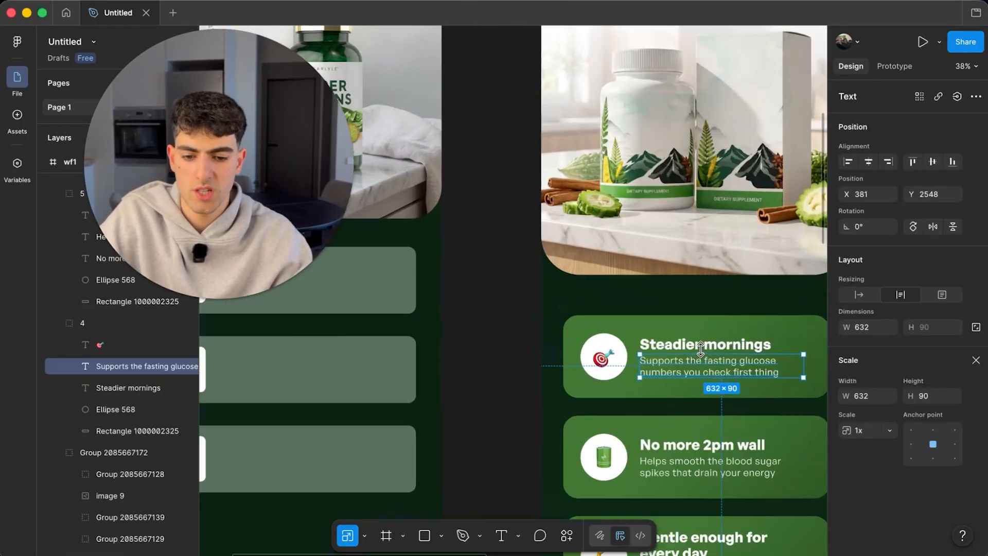
pyautogui.keyDown('shift'); pyautogui.click(698, 345); pyautogui.keyUp('shift')
pyautogui.scroll(-3, 696, 346)
pyautogui.keyDown('shift'); pyautogui.click(662, 328); pyautogui.keyUp('shift')
pyautogui.keyDown('shift'); pyautogui.click(661, 328); pyautogui.keyUp('shift')
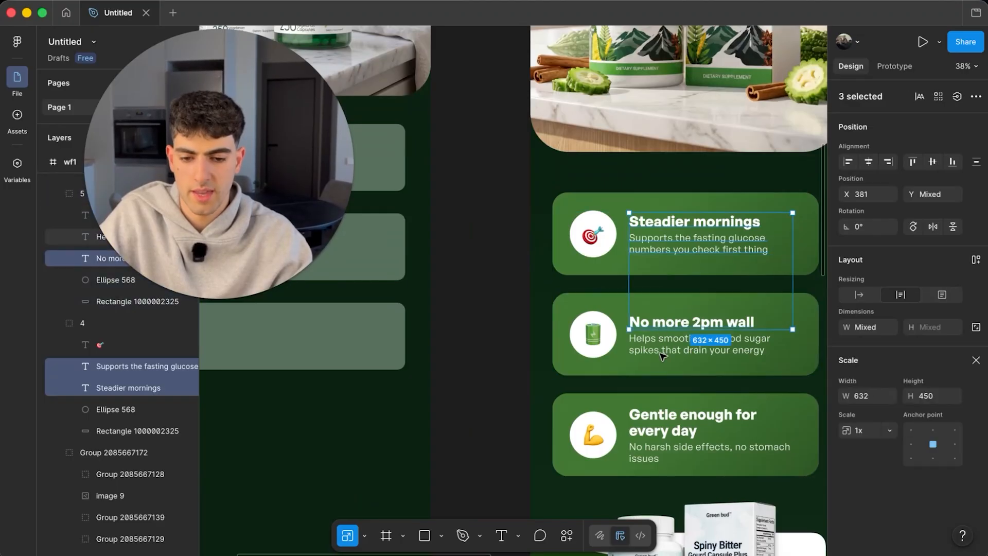
pyautogui.keyDown('shift'); pyautogui.click(661, 356); pyautogui.keyUp('shift')
pyautogui.keyDown('shift'); pyautogui.click(662, 425); pyautogui.keyUp('shift')
pyautogui.keyDown('shift'); pyautogui.click(659, 447); pyautogui.keyUp('shift')
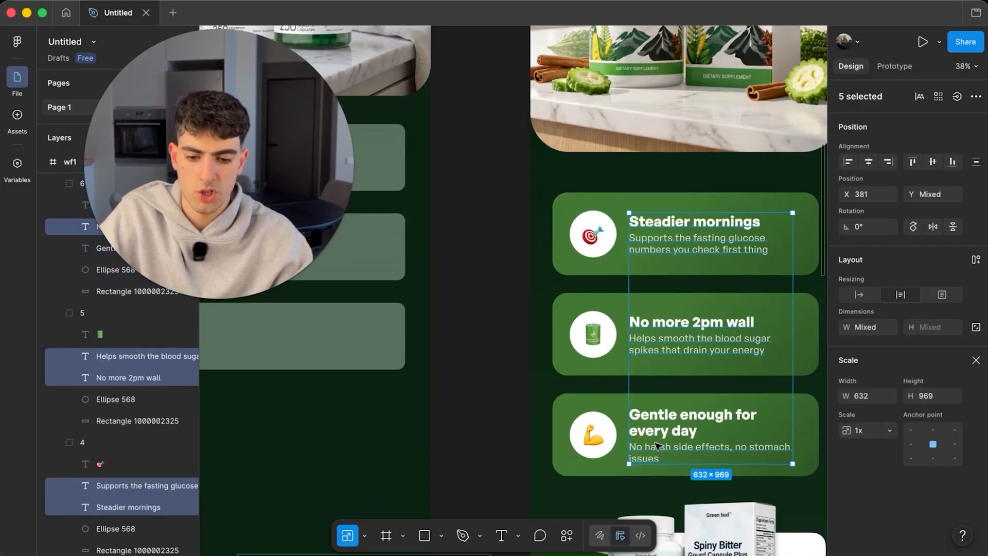
pyautogui.keyDown('shift'); pyautogui.click(656, 420); pyautogui.keyUp('shift')
pyautogui.scroll(-5, 654, 421)
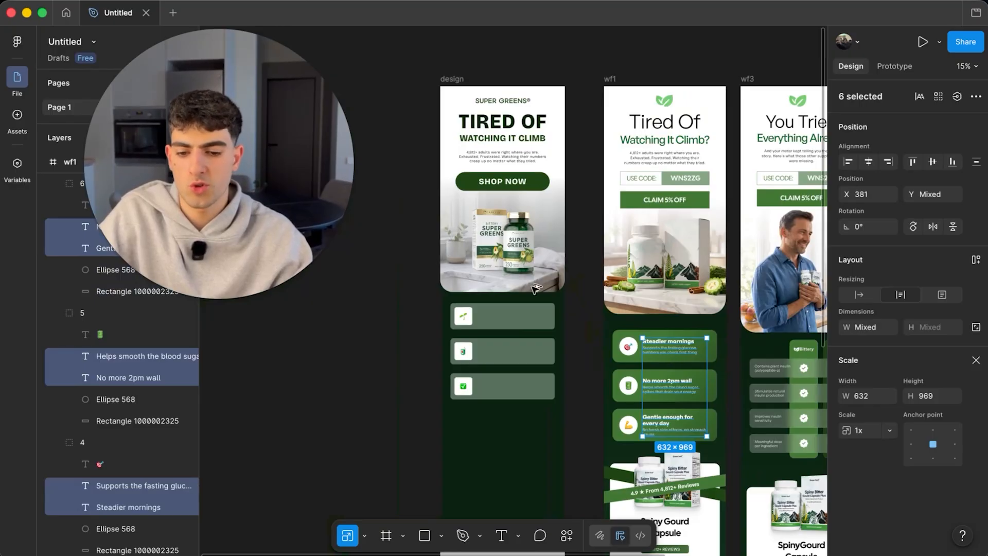
pyautogui.scroll(6, 507, 321)
pyautogui.moveTo(536, 289); pyautogui.dragTo(533, 338)
# - Position the Steadier mornings and No more 2pm wall text pairs inside their cards
pyautogui.hscroll(-1, 510, 320)
pyautogui.click(536, 313)
pyautogui.keyDown('shift'); pyautogui.click(535, 344); pyautogui.keyUp('shift')
pyautogui.moveTo(533, 338); pyautogui.dragTo(533, 338)
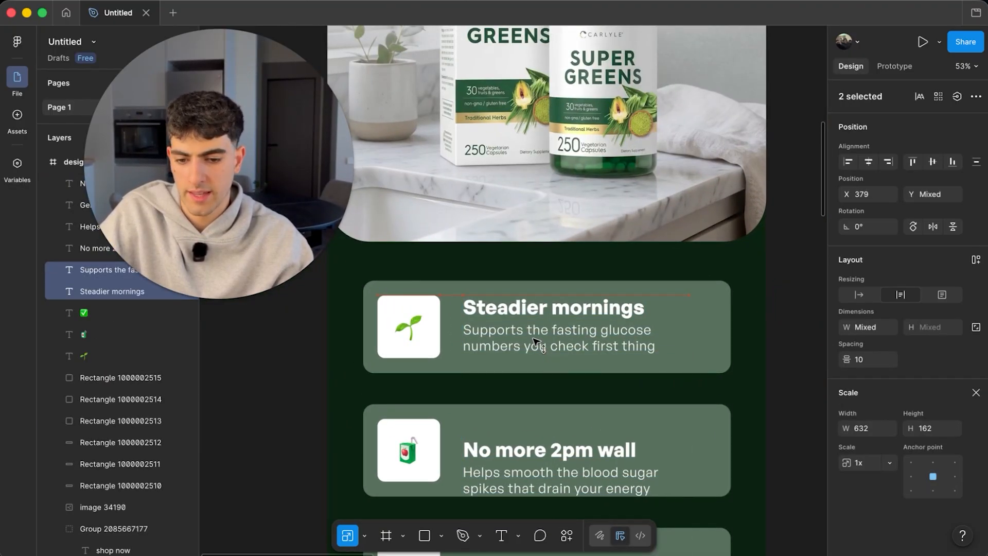
pyautogui.scroll(-1, 533, 339)
pyautogui.click(549, 417)
pyautogui.keyDown('shift'); pyautogui.click(537, 447); pyautogui.keyUp('shift')
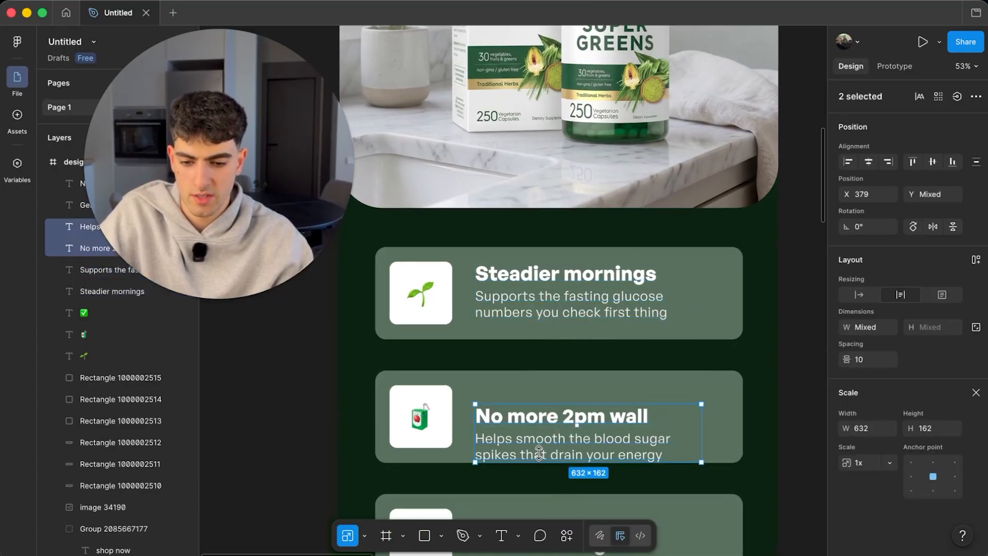
pyautogui.moveTo(521, 446); pyautogui.dragTo(617, 406)
pyautogui.scroll(-5, 535, 411)
# - Change the third heading to 'Gentle for every day' and widen it to one line
pyautogui.click(545, 379)
pyautogui.doubleClick(538, 395)
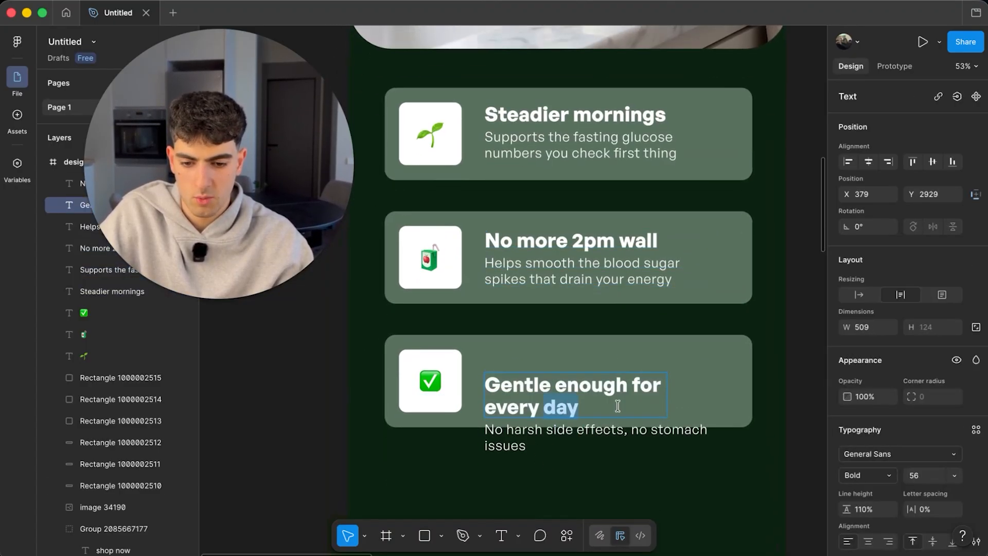
pyautogui.press('BackSpace')
pyautogui.press('BackSpace')
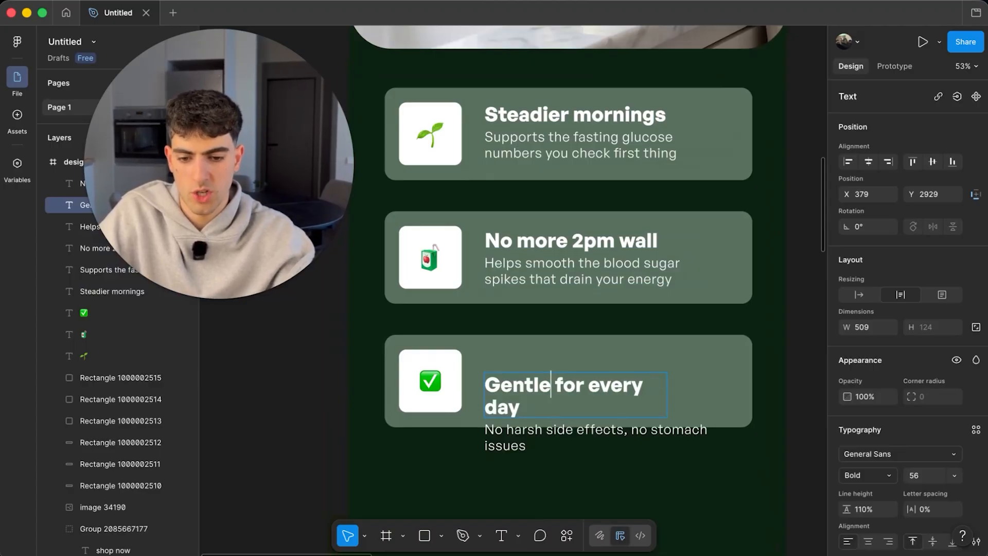
pyautogui.press('Escape')
pyautogui.moveTo(666, 397); pyautogui.dragTo(703, 393)
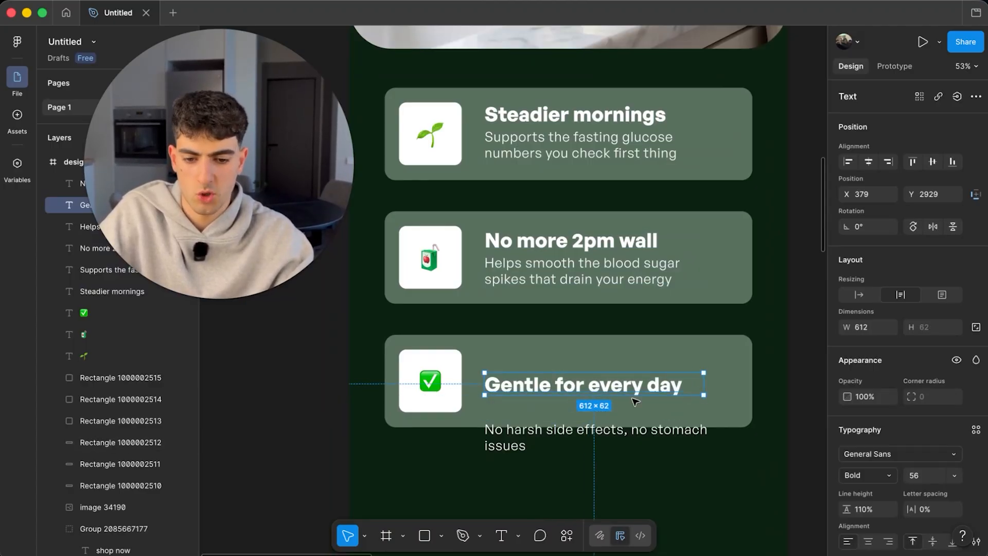
# - Move the No harsh side effects description up beneath the heading and narrow it to rewrap
pyautogui.keyDown('shift'); pyautogui.click(582, 435); pyautogui.keyUp('shift')
pyautogui.hotkey('shift', 'Up')
pyautogui.hotkey('shift', 'Up')
pyautogui.hotkey('shift', 'Up')
pyautogui.hotkey('shift', 'Up')
pyautogui.hotkey('shift', 'Up')
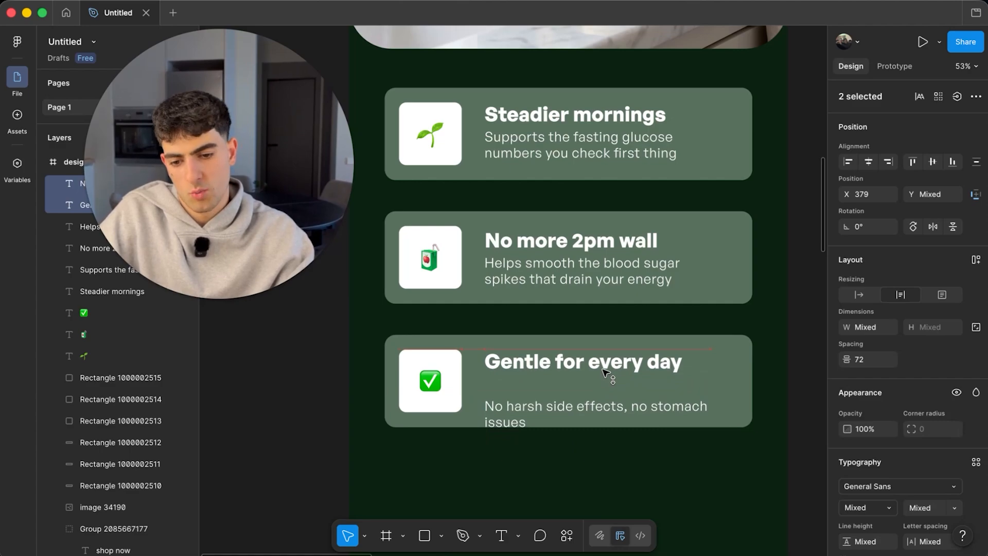
pyautogui.moveTo(603, 369); pyautogui.dragTo(603, 372)
pyautogui.click(519, 422)
pyautogui.moveTo(519, 422); pyautogui.dragTo(519, 405)
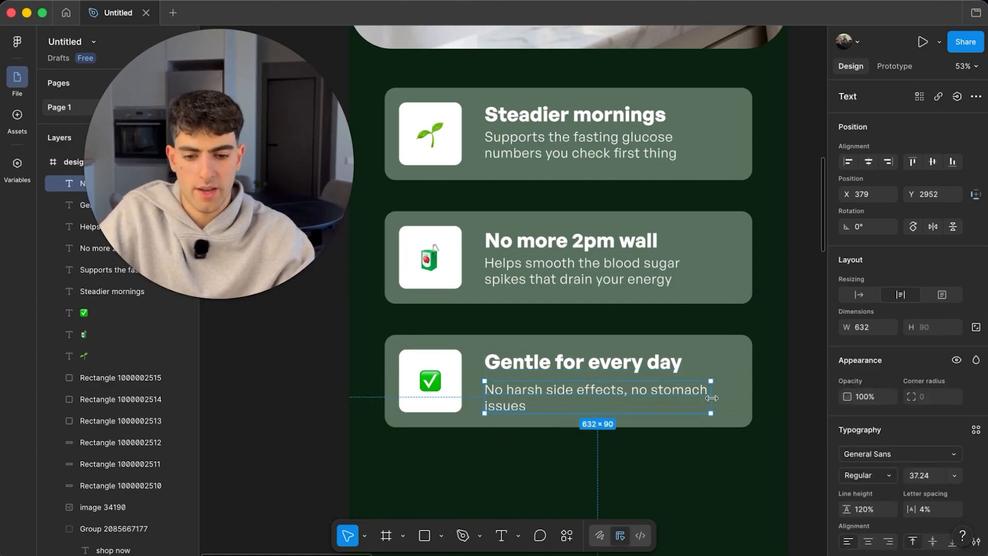
pyautogui.moveTo(712, 397); pyautogui.dragTo(689, 398)
# - Check the third card's heading and description placement, then clear the selection
pyautogui.click(695, 490)
pyautogui.scroll(-3, 624, 439)
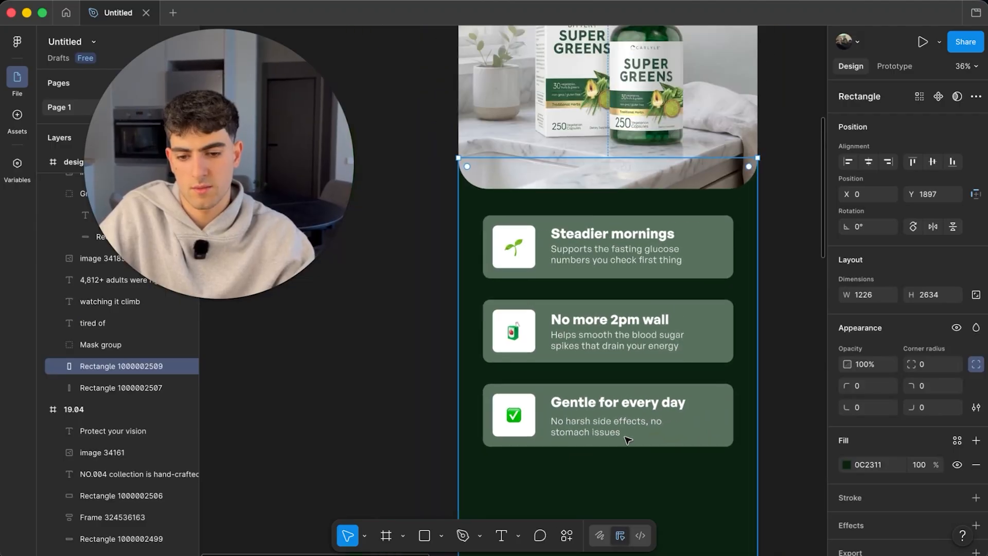
pyautogui.scroll(5, 625, 439)
pyautogui.click(570, 382)
pyautogui.scroll(5, 570, 382)
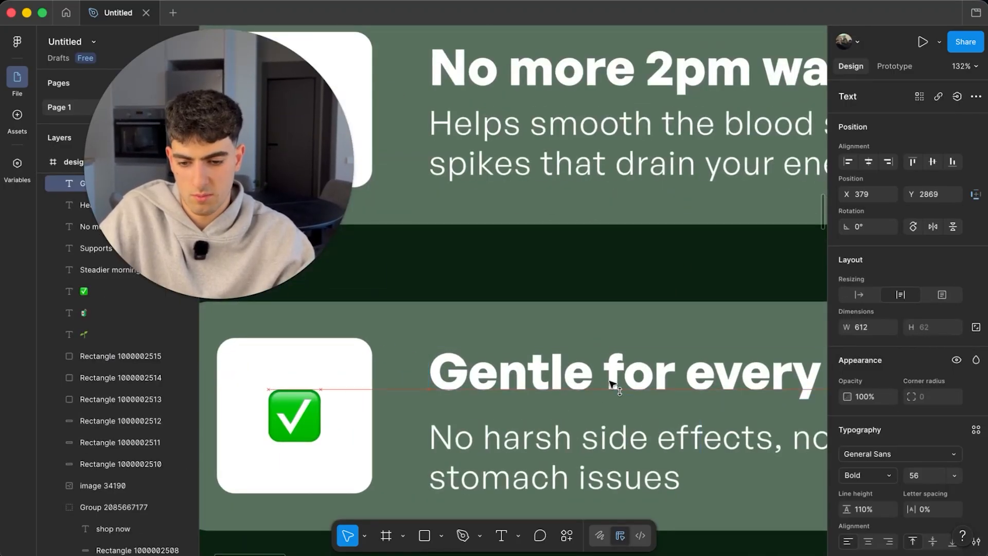
pyautogui.keyDown('shift'); pyautogui.click(597, 450); pyautogui.keyUp('shift')
pyautogui.scroll(-5, 597, 450)
pyautogui.click(410, 413)
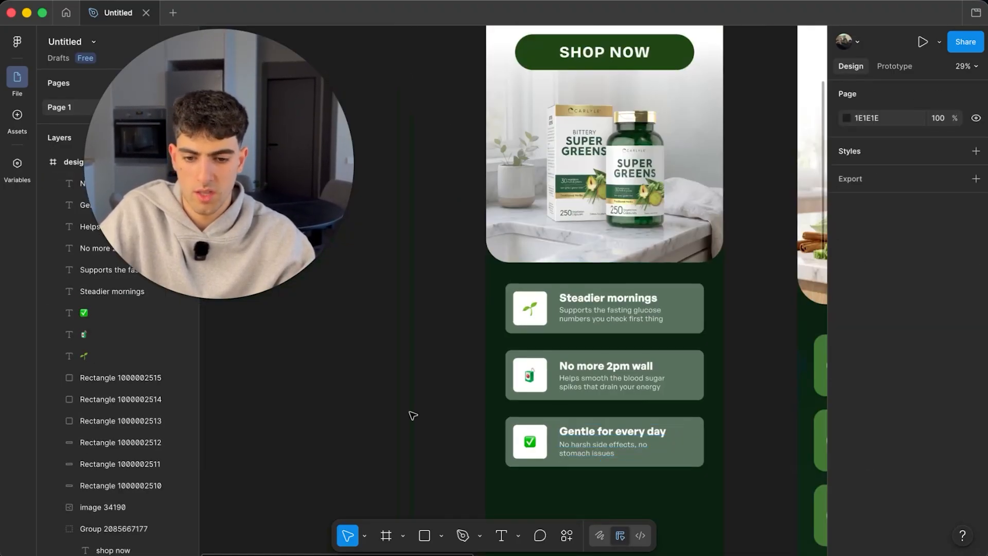
pyautogui.scroll(-5, 410, 412)
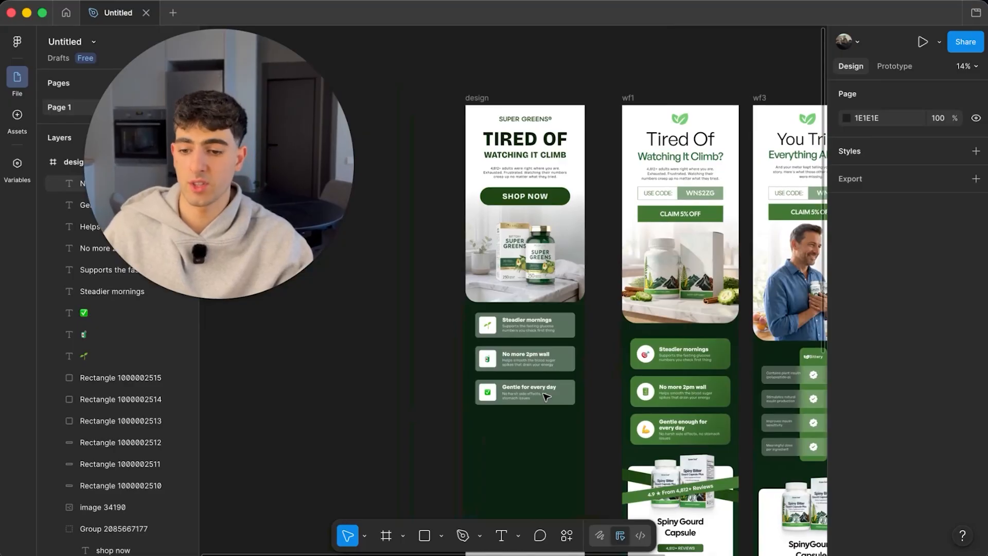
pyautogui.scroll(-3, 577, 386)
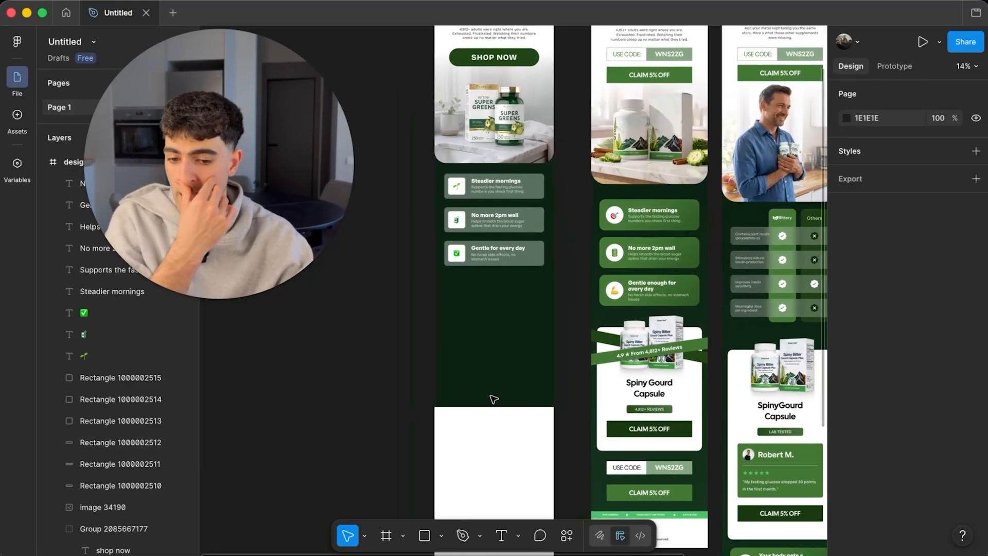
# - Extend the dark green background rectangle further down
pyautogui.click(493, 399)
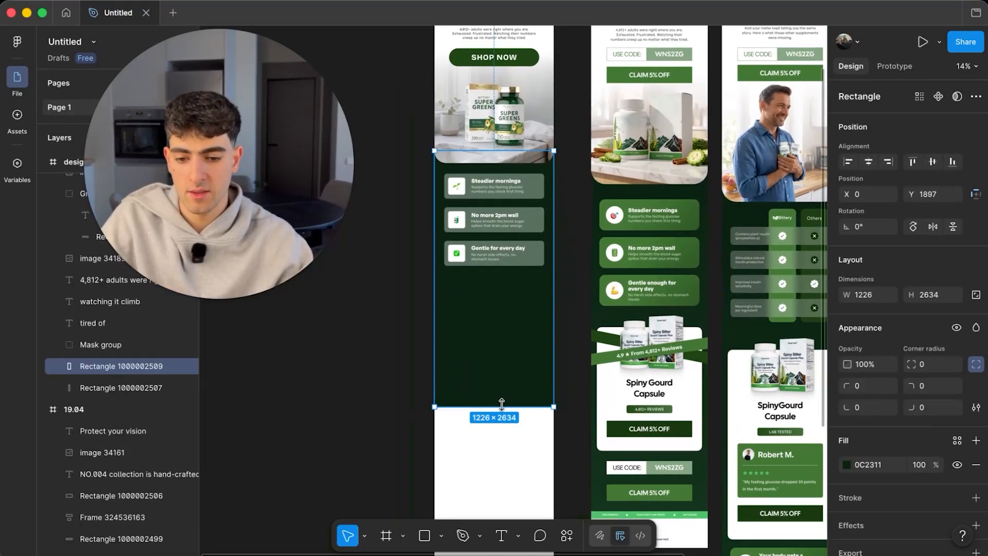
pyautogui.moveTo(501, 403); pyautogui.dragTo(501, 424)
pyautogui.click(570, 347)
pyautogui.scroll(2, 499, 418)
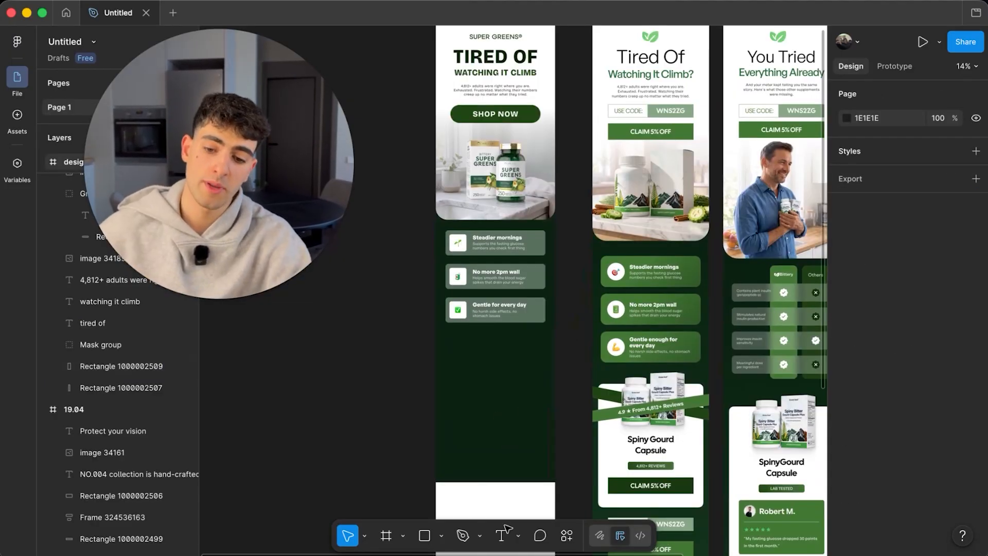
# - Draw a grey placeholder rectangle below the three benefit cards
pyautogui.click(425, 536)
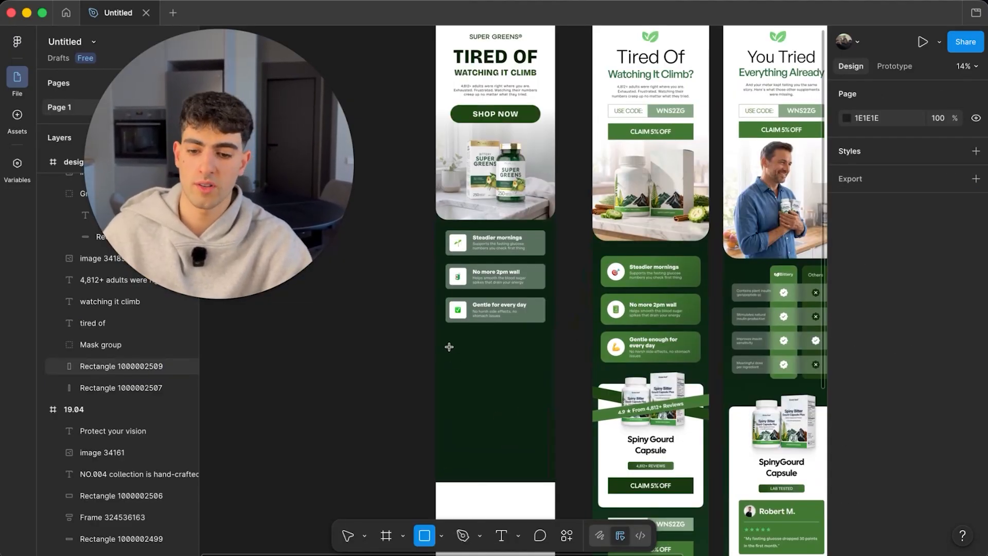
pyautogui.moveTo(450, 348)
pyautogui.mouseDown()
pyautogui.moveTo(517, 465)
pyautogui.moveTo(520, 449)
pyautogui.moveTo(546, 451)
pyautogui.mouseUp()
pyautogui.moveTo(518, 405); pyautogui.dragTo(515, 395)
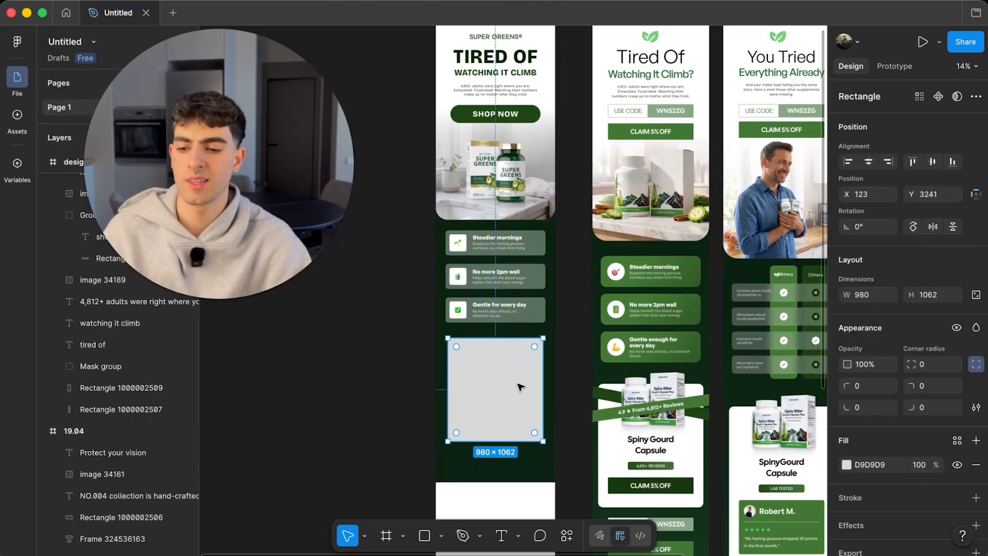
pyautogui.scroll(6, 520, 387)
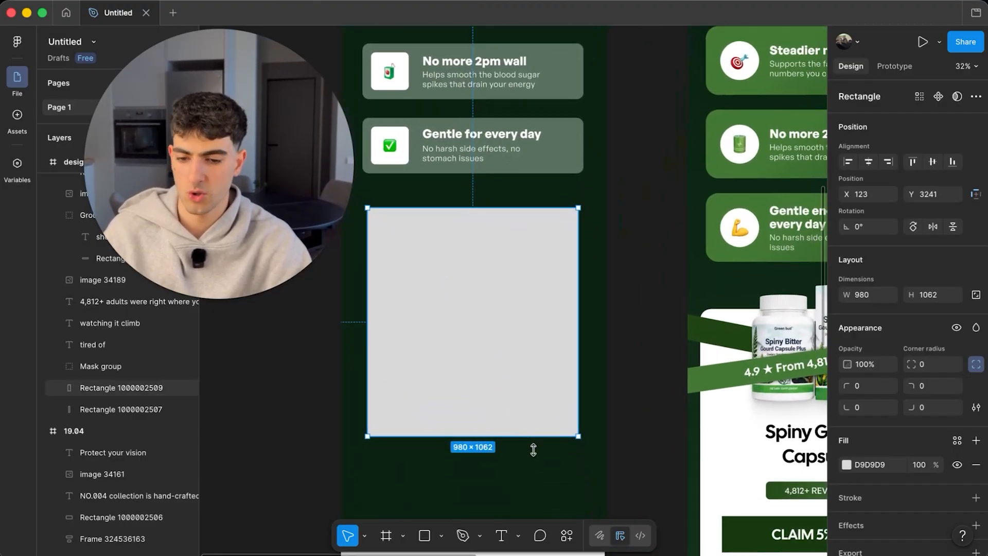
pyautogui.scroll(-3, 525, 436)
pyautogui.scroll(1, 537, 404)
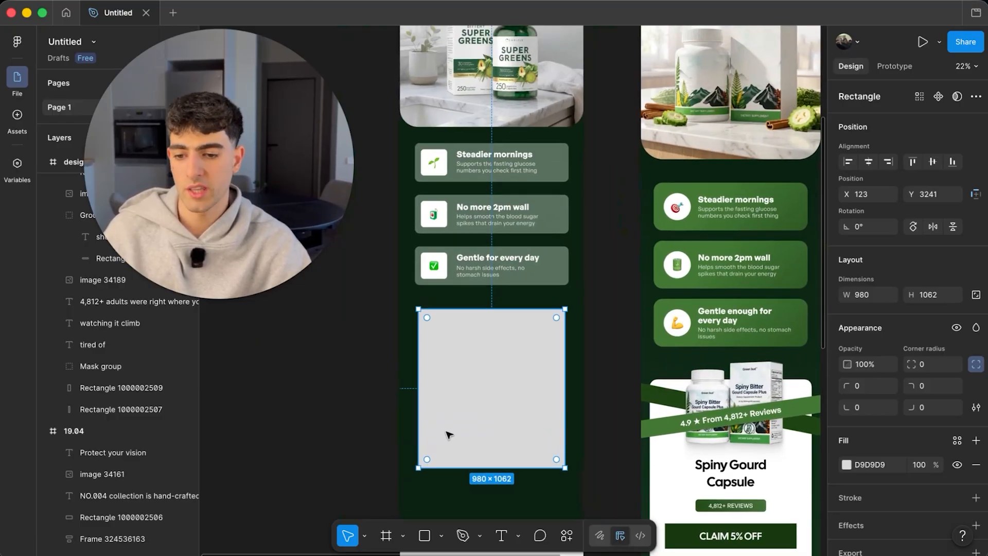
# - Widen the placeholder on both sides, move it up, and stretch it to 1122 tall
pyautogui.moveTo(413, 402); pyautogui.dragTo(414, 402)
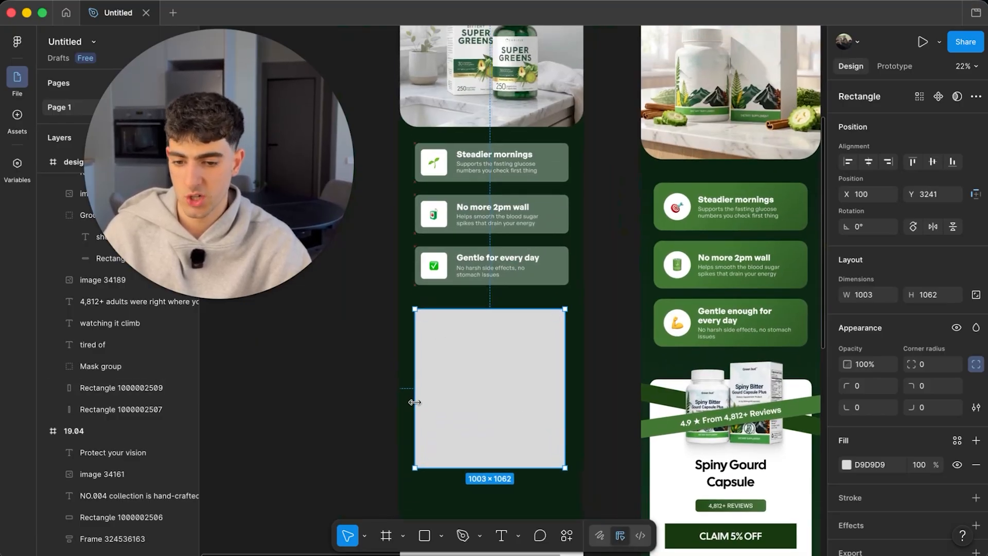
pyautogui.moveTo(565, 371); pyautogui.dragTo(569, 371)
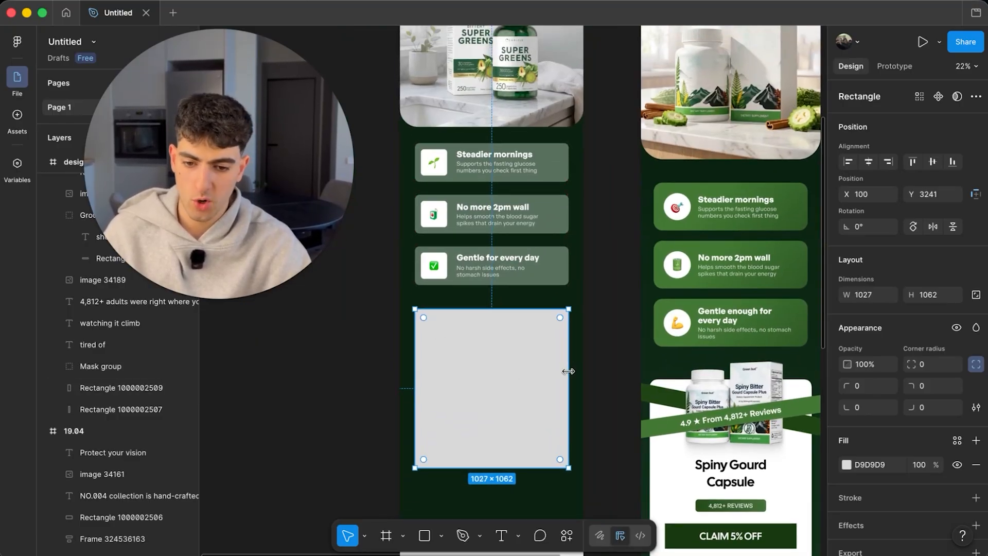
pyautogui.moveTo(511, 383); pyautogui.dragTo(511, 378)
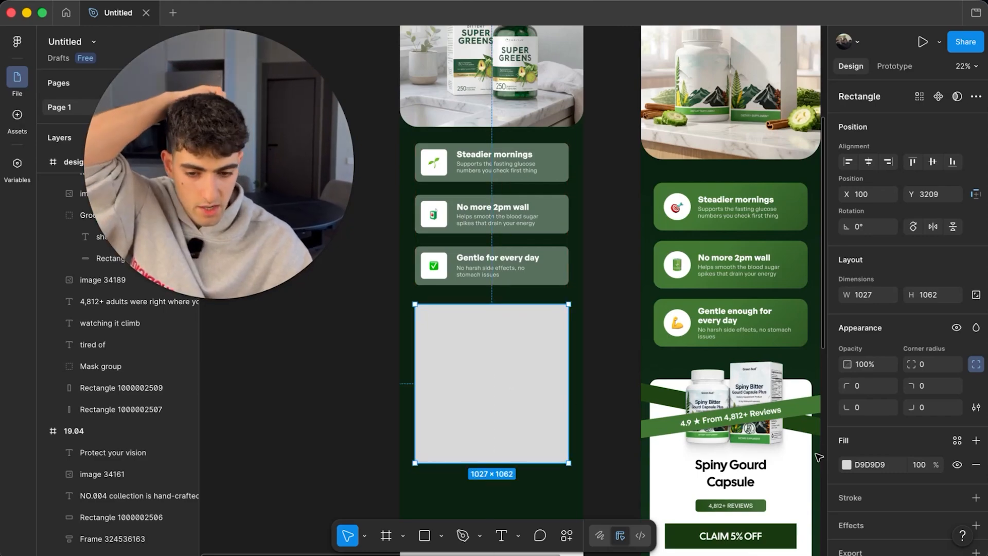
pyautogui.moveTo(497, 464); pyautogui.dragTo(497, 472)
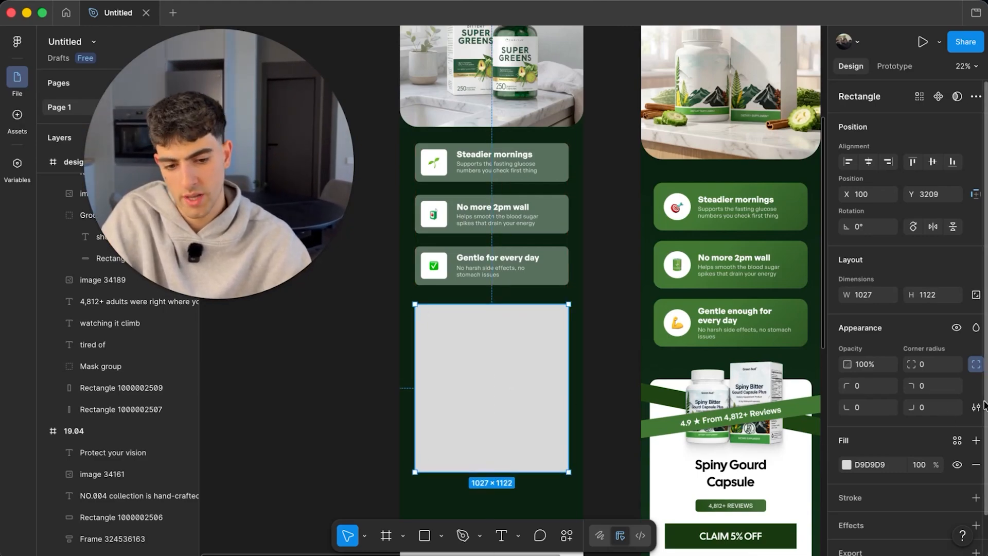
# - Round the grey rectangle's corners, first to 30 and then to a larger radius
pyautogui.write('30')
pyautogui.press('Return')
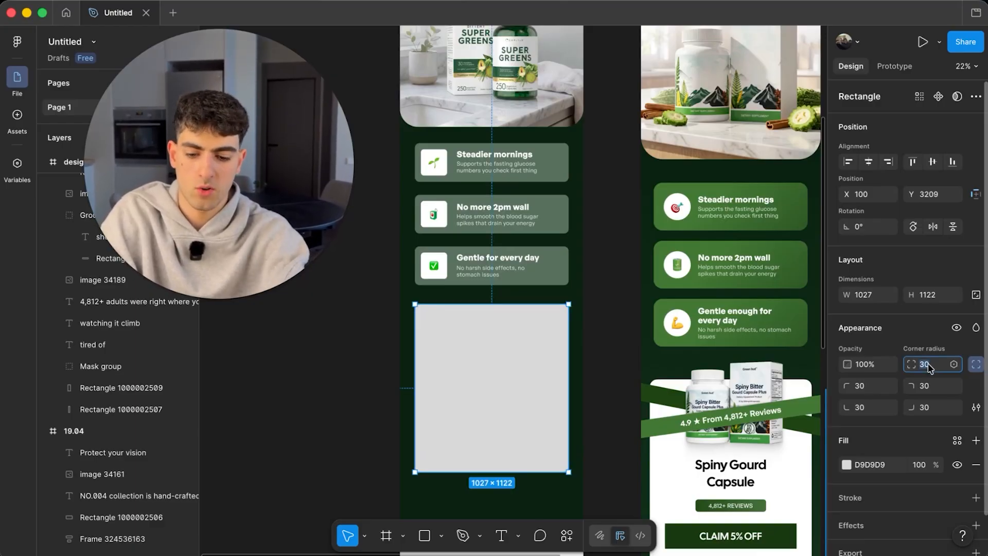
pyautogui.write('90')
pyautogui.press('Return')
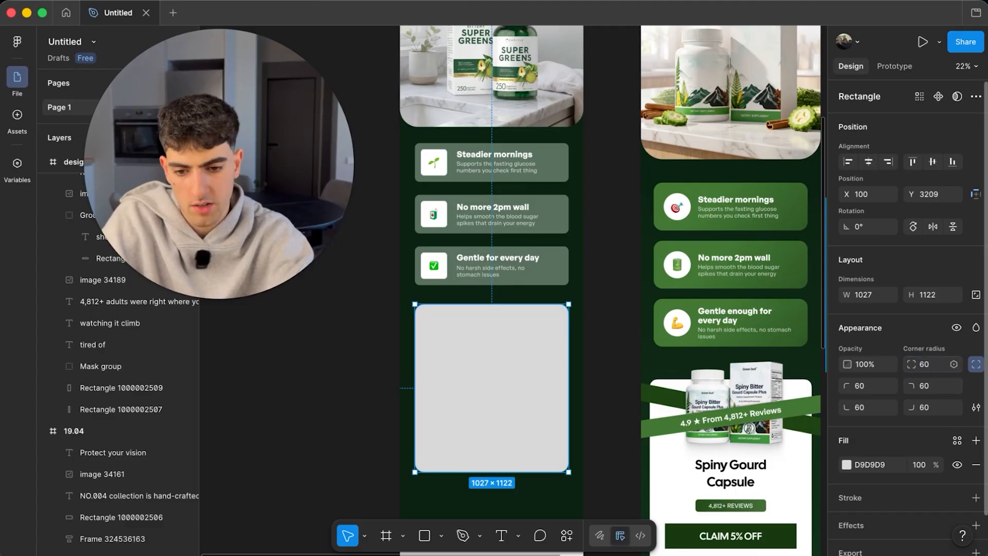
pyautogui.click(634, 310)
pyautogui.scroll(-2, 634, 310)
pyautogui.scroll(-3, 634, 310)
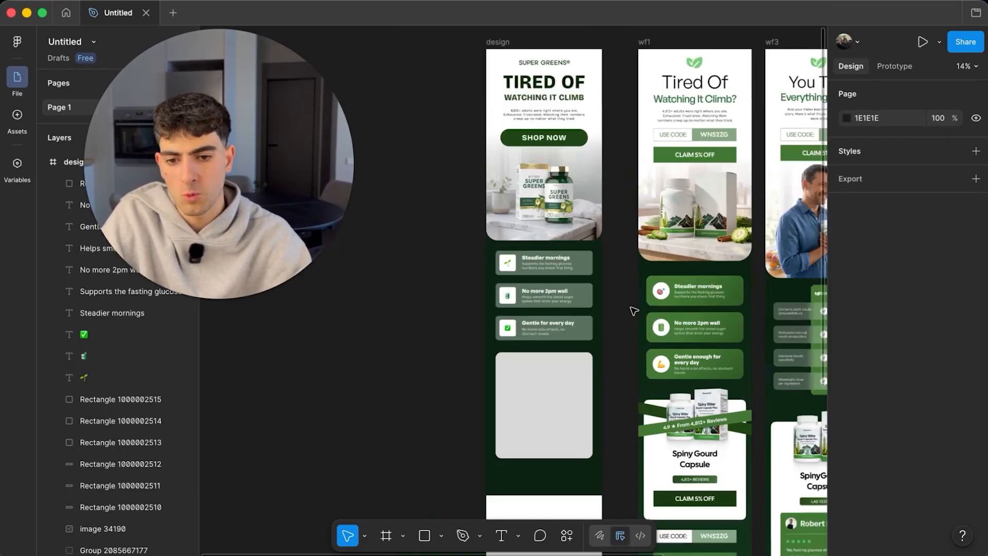
# - Move layer image 34191 above the rectangle so the bottle photo shows
pyautogui.click(99, 521)
pyautogui.moveTo(99, 522); pyautogui.dragTo(100, 260)
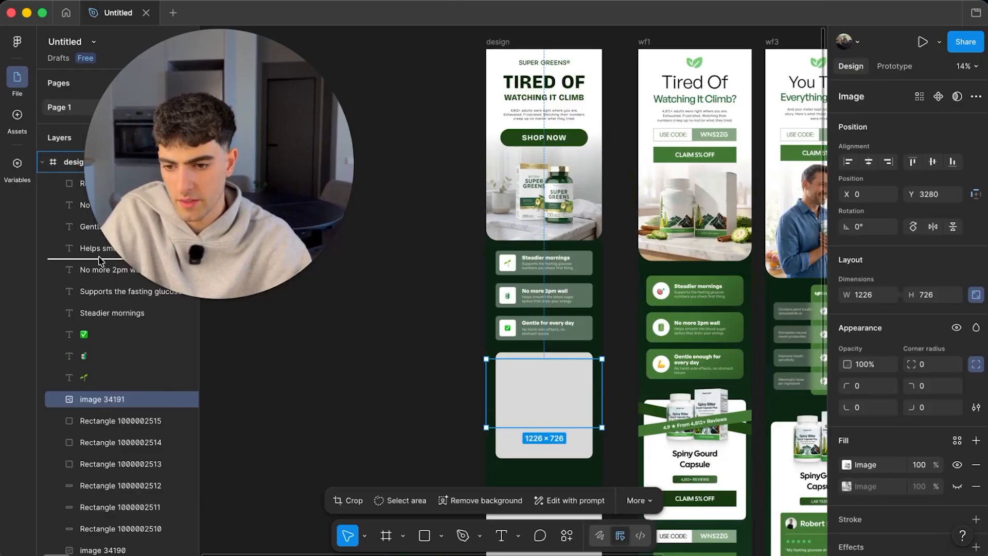
pyautogui.moveTo(66, 182); pyautogui.dragTo(67, 184)
pyautogui.scroll(5, 527, 371)
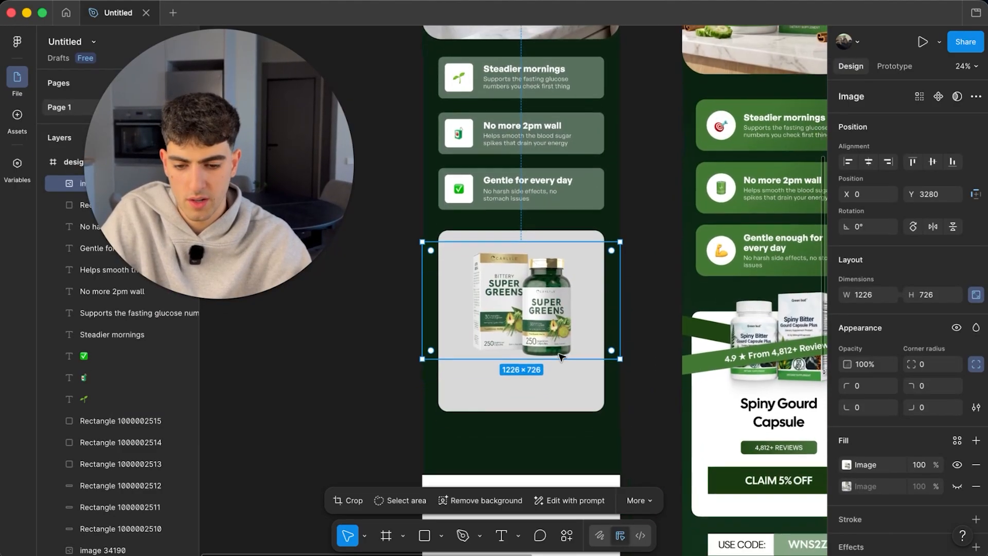
# - Fill the rounded card with a diagonal white-to-grey linear gradient
pyautogui.click(527, 370)
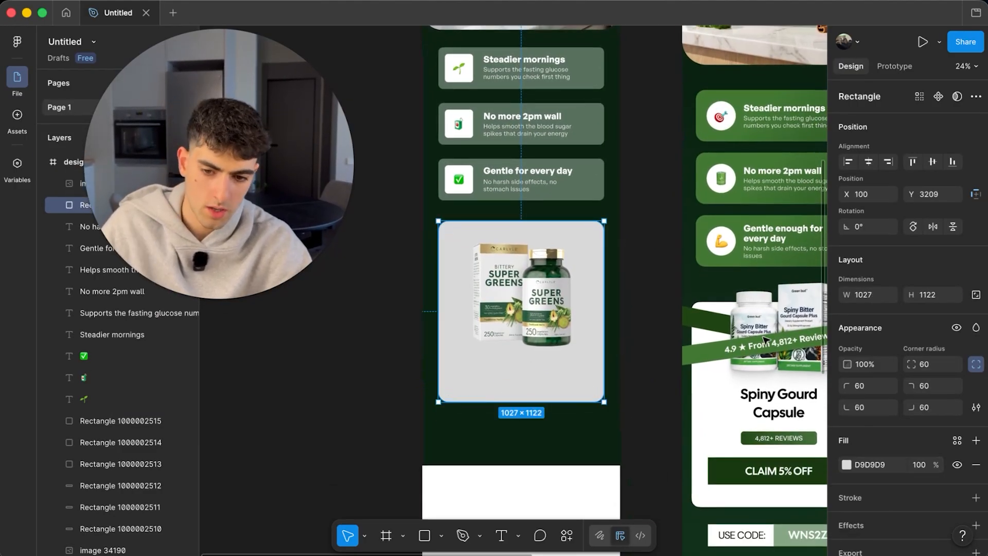
pyautogui.click(846, 466)
pyautogui.moveTo(710, 285); pyautogui.dragTo(576, 181)
pyautogui.scroll(3, 576, 185)
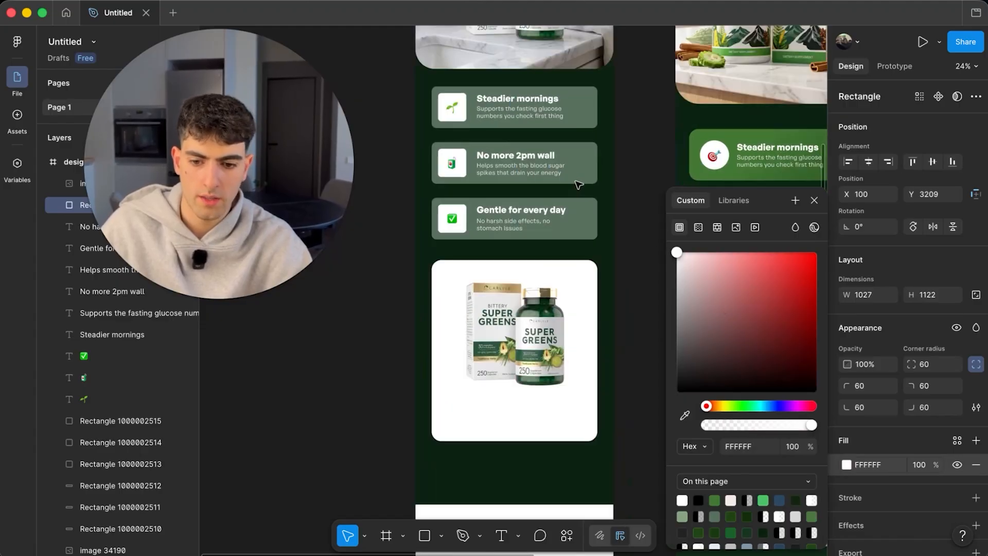
pyautogui.click(699, 227)
pyautogui.scroll(-2, 569, 347)
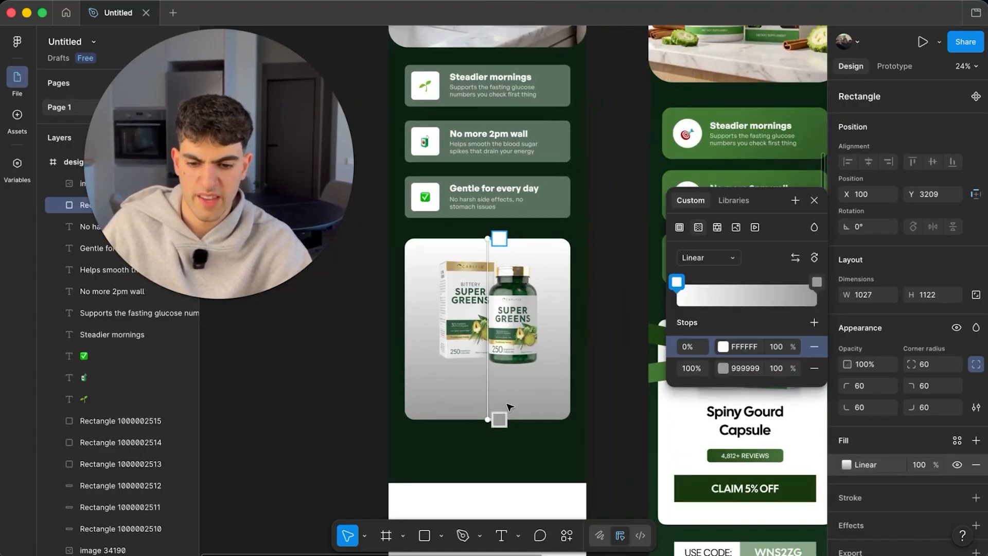
pyautogui.moveTo(486, 417); pyautogui.dragTo(588, 437)
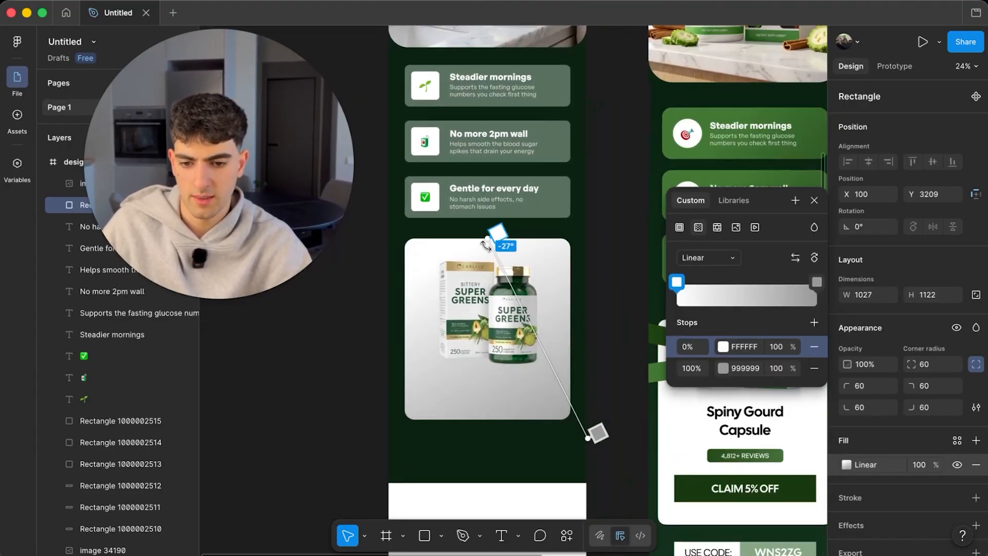
pyautogui.moveTo(484, 241); pyautogui.dragTo(407, 242)
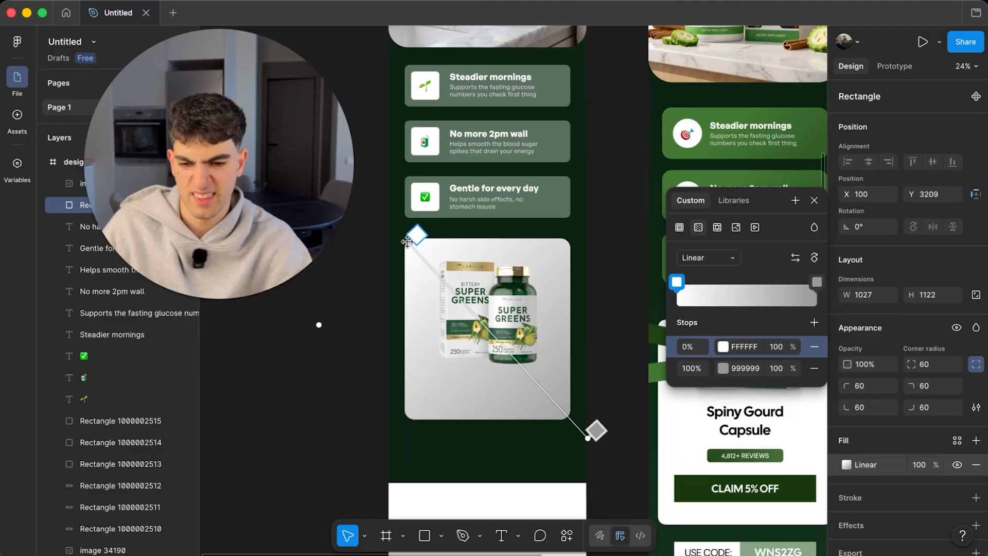
pyautogui.click(622, 305)
pyautogui.scroll(-5, 620, 309)
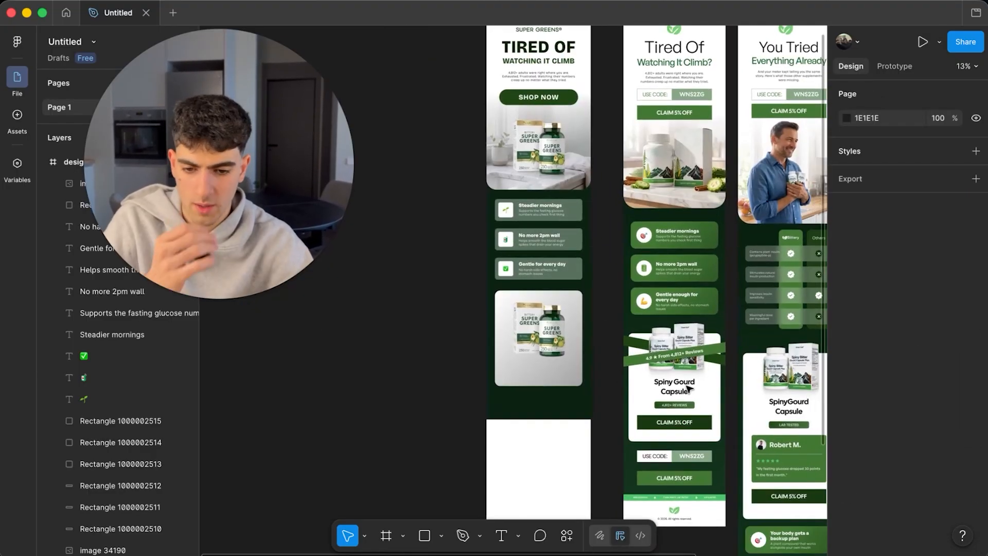
pyautogui.scroll(5, 690, 388)
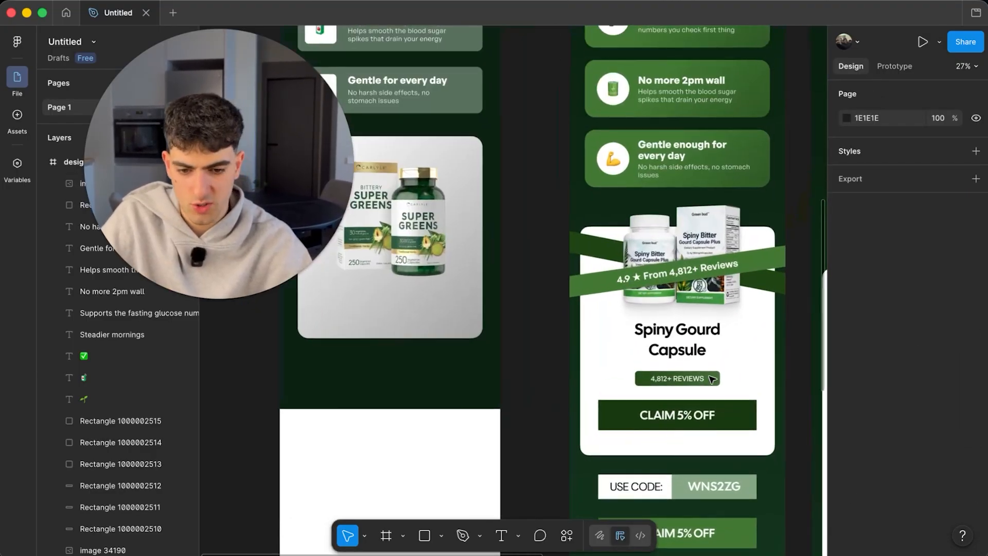
# - Select the 4,812+ REVIEWS badge inside the Spiny Gourd product card
pyautogui.click(712, 379)
pyautogui.click(712, 379)
pyautogui.press('Escape')
pyautogui.scroll(-1, 694, 381)
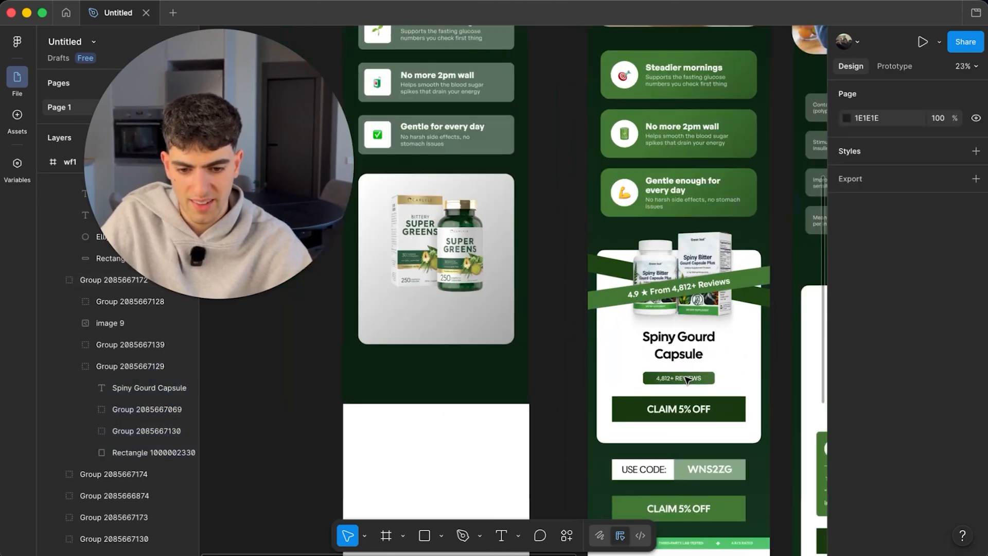
# - Copy the 4,812+ REVIEWS badge and paste it into the Super Greens card
pyautogui.doubleClick(696, 385)
pyautogui.scroll(5, 706, 381)
pyautogui.doubleClick(704, 379)
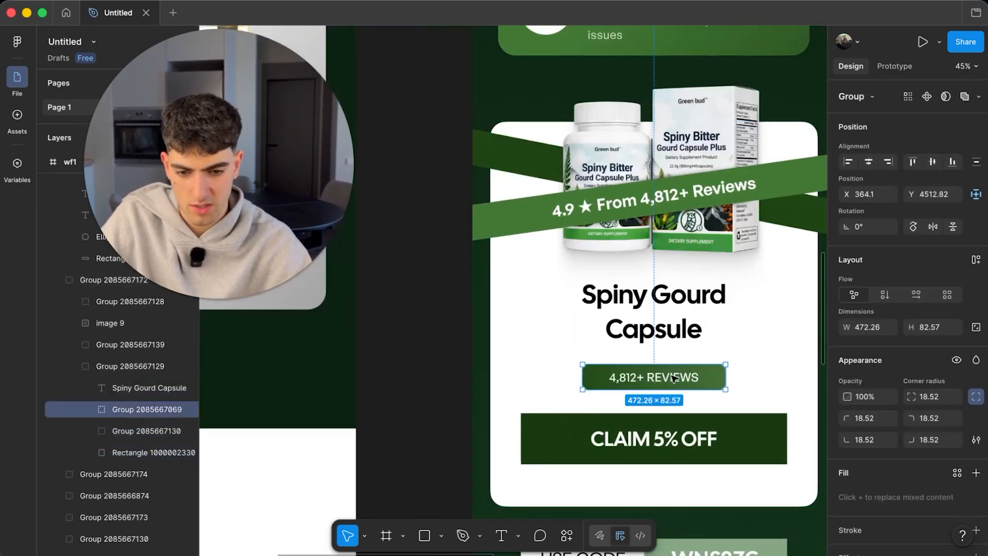
pyautogui.press('Escape')
pyautogui.click(692, 375)
pyautogui.doubleClick(692, 374)
pyautogui.hotkey('ctrl', 'v')
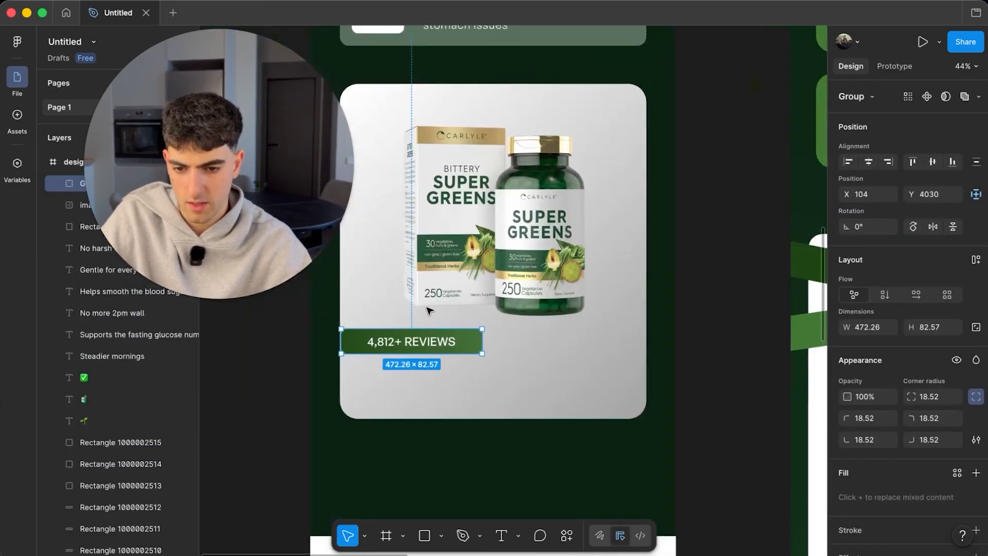
# - Stretch the reviews bar to the full 1027 px card width and 117 px height
pyautogui.moveTo(486, 341); pyautogui.dragTo(644, 341)
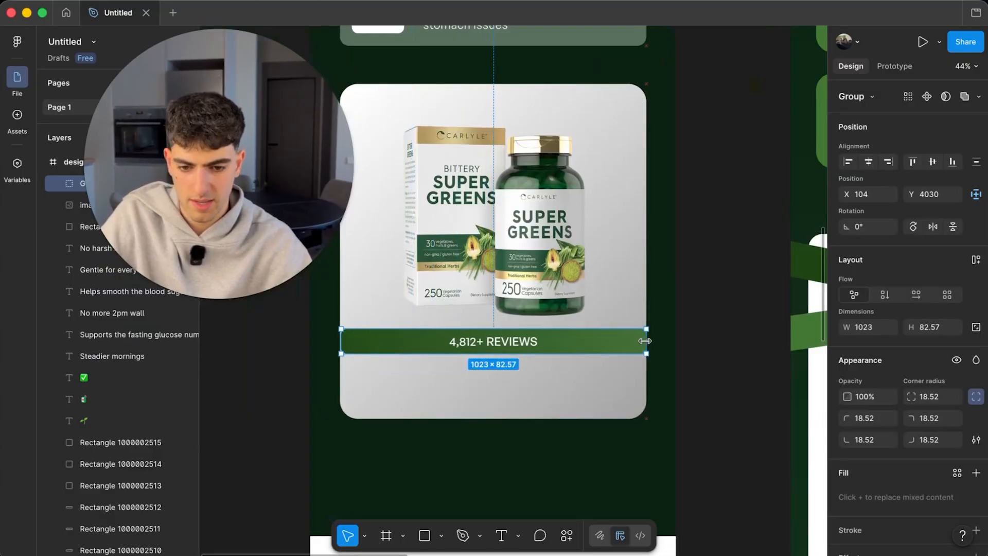
pyautogui.moveTo(342, 339)
pyautogui.mouseDown()
pyautogui.moveTo(331, 341)
pyautogui.moveTo(339, 341)
pyautogui.mouseUp()
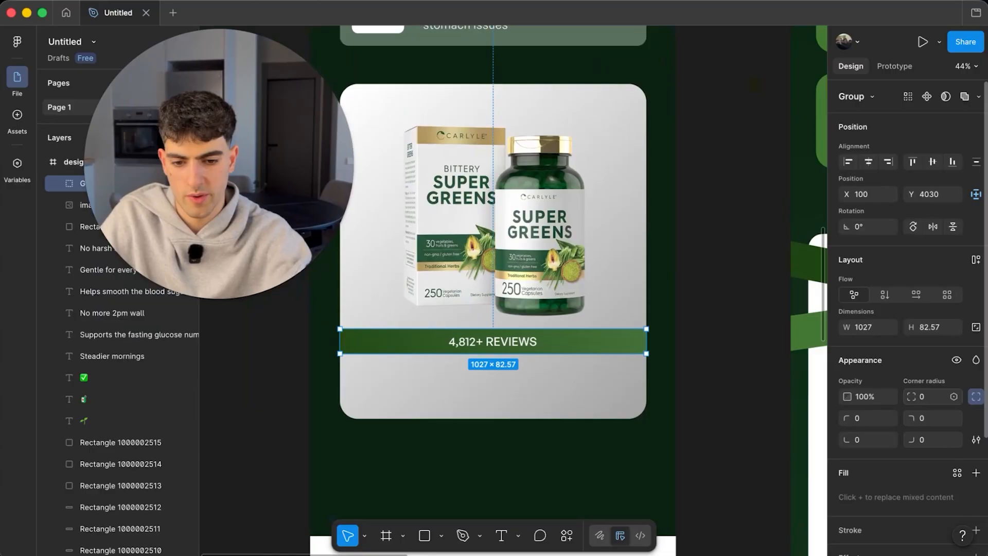
pyautogui.click(728, 299)
pyautogui.keyDown('ctrl'); pyautogui.scroll(3, 600, 350); pyautogui.keyUp('ctrl')
pyautogui.click(597, 356)
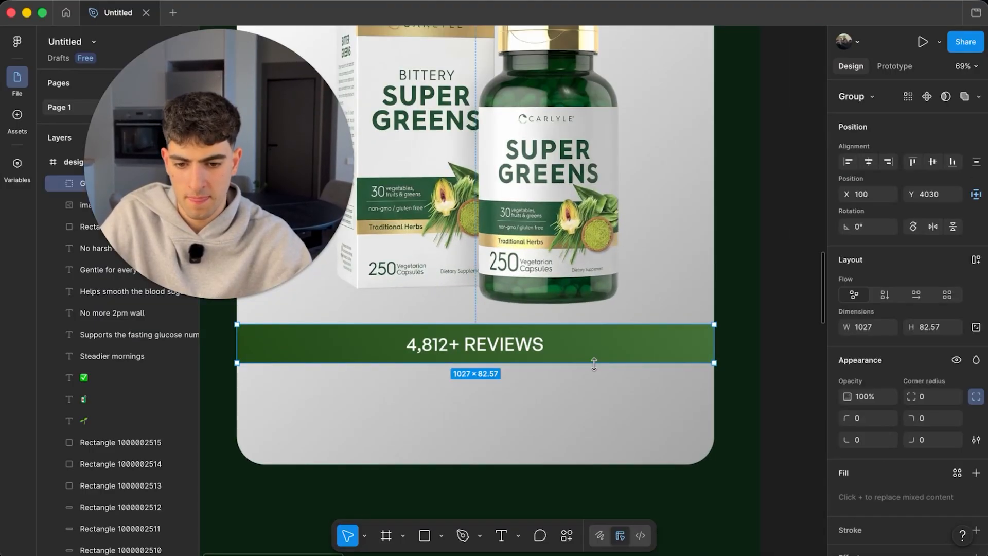
pyautogui.moveTo(593, 363); pyautogui.dragTo(592, 378)
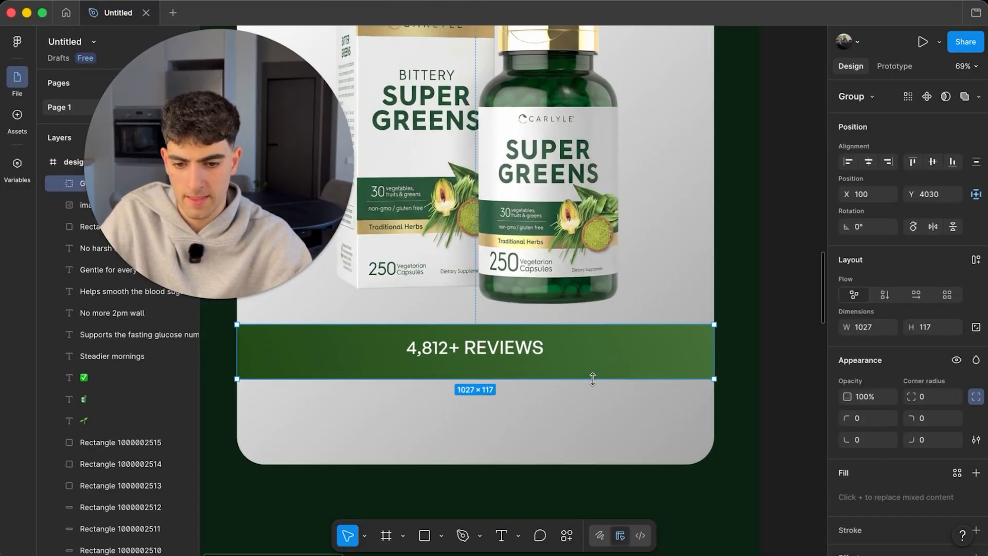
pyautogui.keyDown('ctrl'); pyautogui.scroll(-5, 489, 348); pyautogui.keyUp('ctrl')
pyautogui.doubleClick(489, 346)
pyautogui.scroll(5, 489, 355)
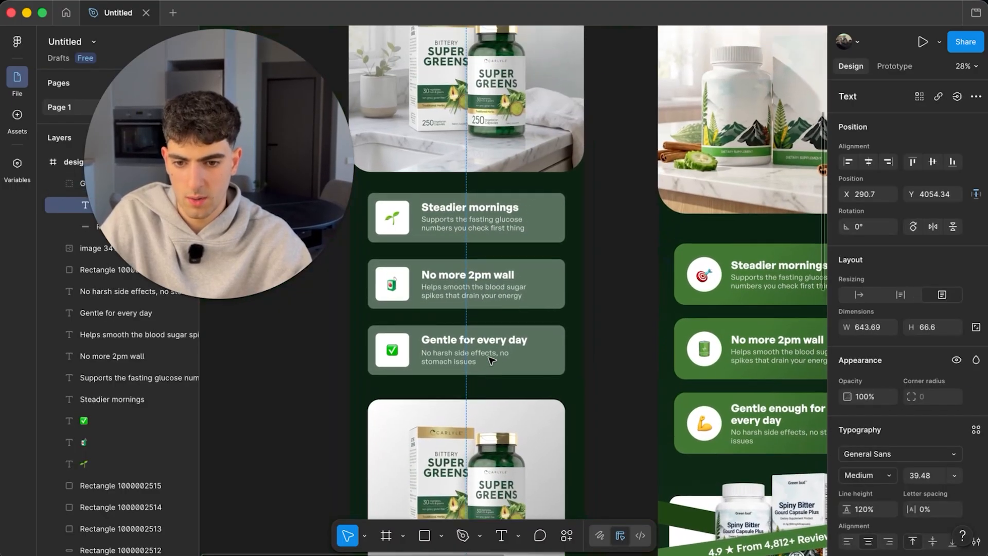
# - Widen the Spiny Gourd Capsule heading's text box so the name fits on one line
pyautogui.scroll(3, 489, 361)
pyautogui.scroll(-8, 489, 360)
pyautogui.hscroll(-3, 489, 361)
pyautogui.click(556, 392)
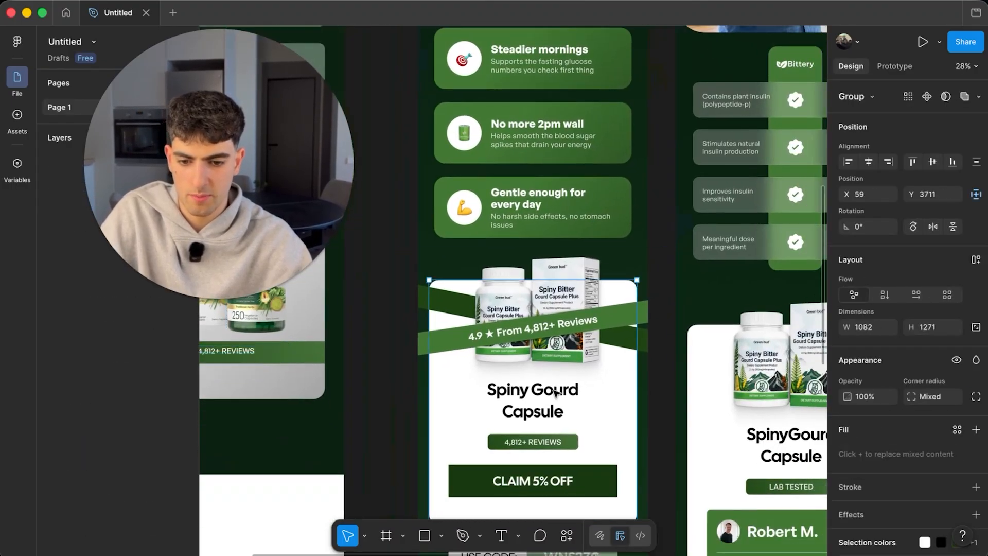
pyautogui.doubleClick(556, 392)
pyautogui.doubleClick(555, 392)
pyautogui.press('Escape')
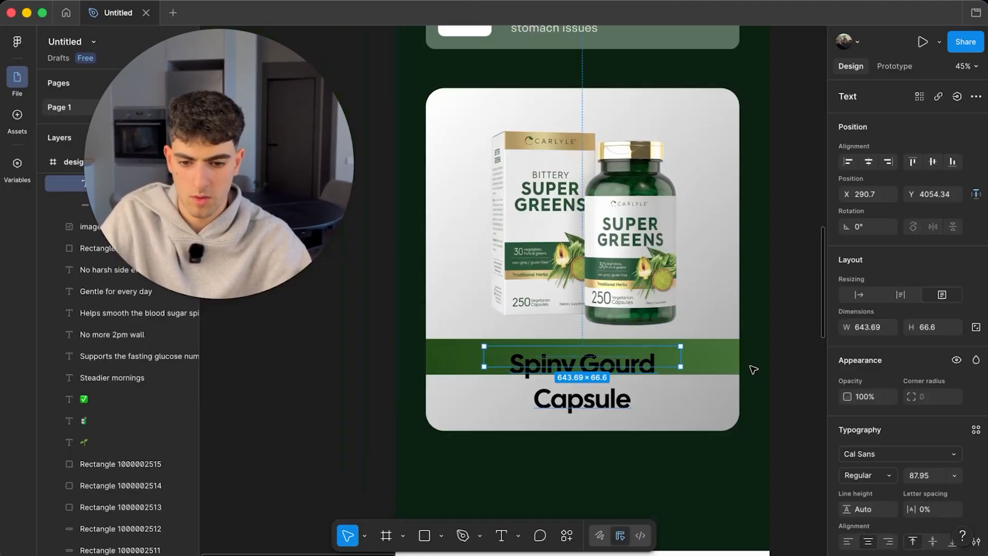
pyautogui.moveTo(680, 359); pyautogui.dragTo(740, 359)
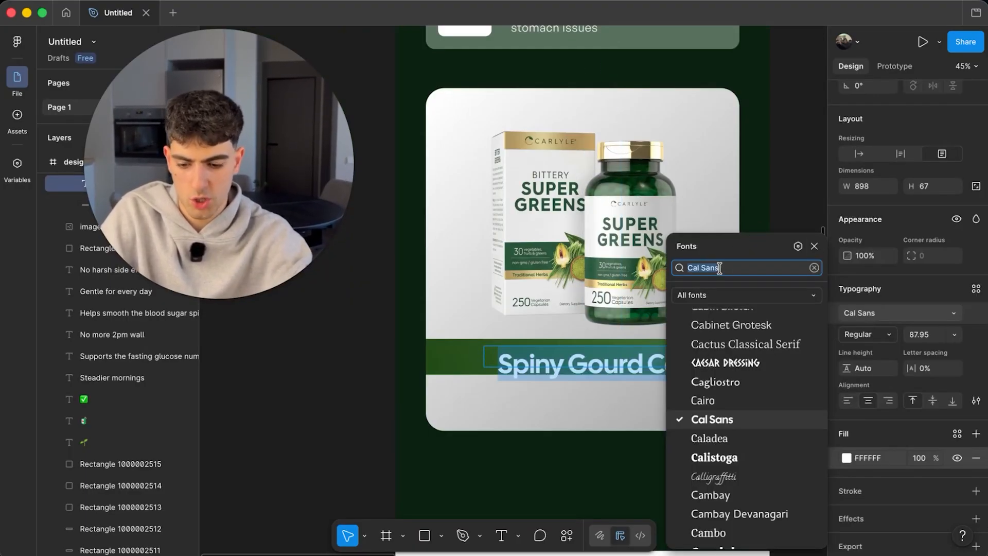
# - Set the heading to Bricolage Grotesque at size 70 and reposition it in the green bar
pyautogui.write('grote')
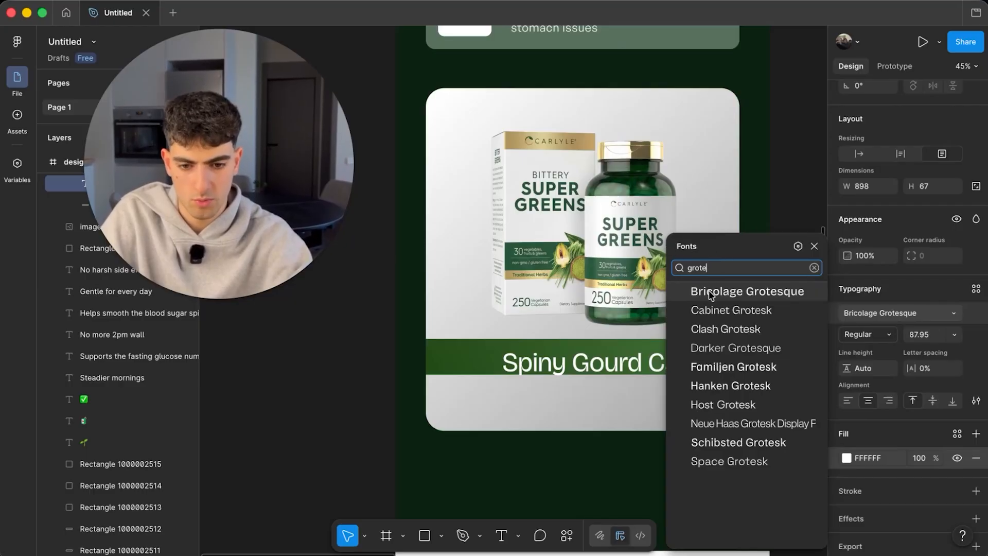
pyautogui.click(709, 292)
pyautogui.press('Return')
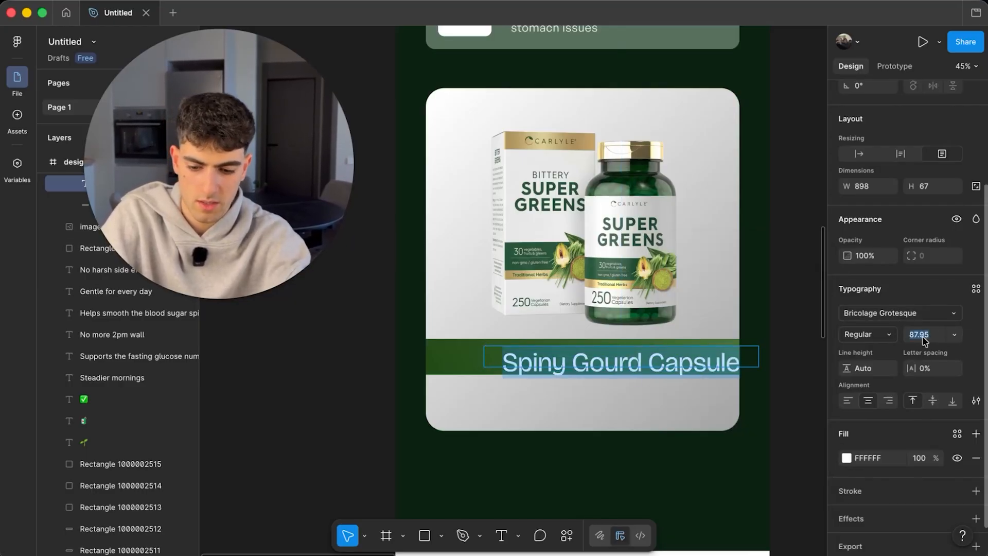
pyautogui.write('70')
pyautogui.press('Return')
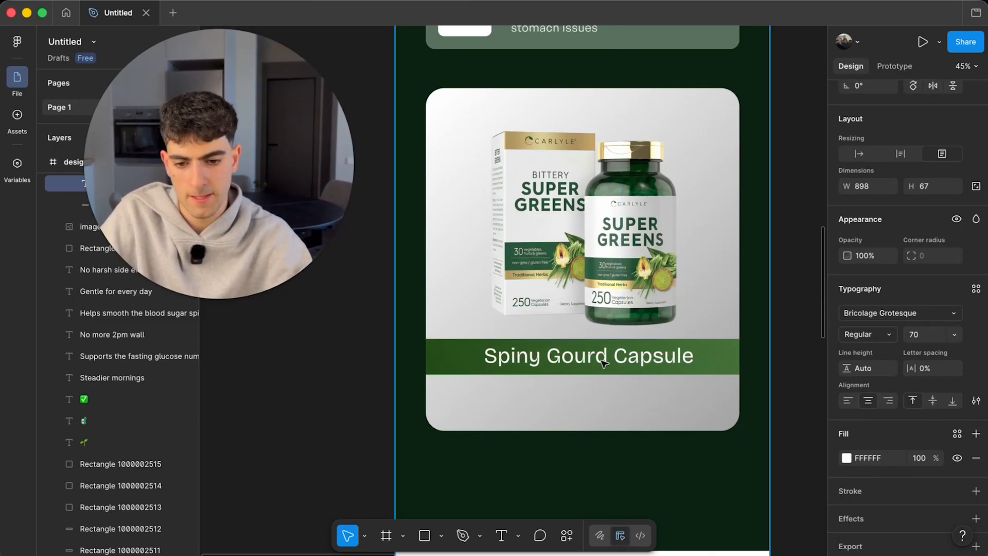
pyautogui.scroll(5, 603, 363)
pyautogui.scroll(1, 603, 363)
pyautogui.moveTo(603, 363); pyautogui.dragTo(597, 368)
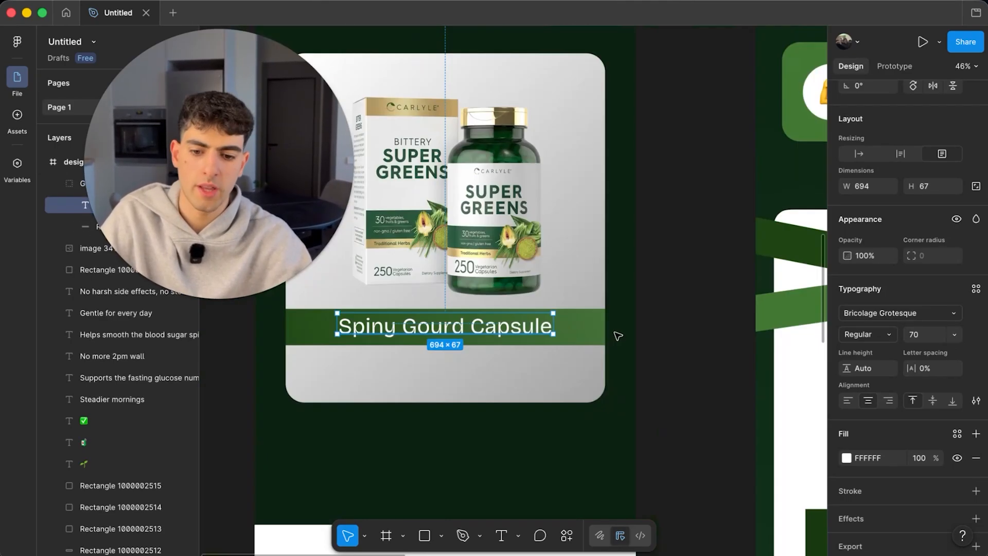
# - Add a drop shadow to the green banner with Y offset 5 and blur 5
pyautogui.click(581, 334)
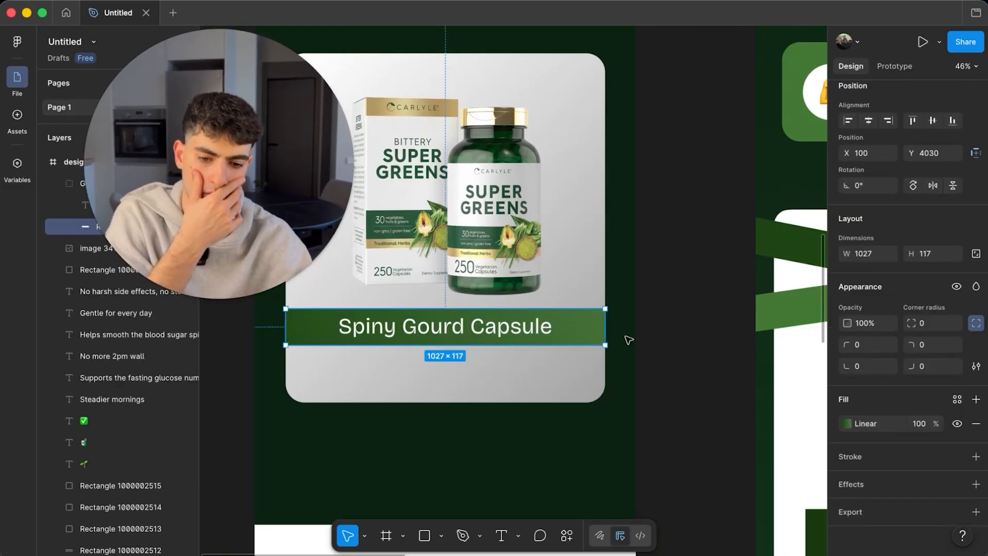
pyautogui.hscroll(-5, 629, 340)
pyautogui.click(848, 473)
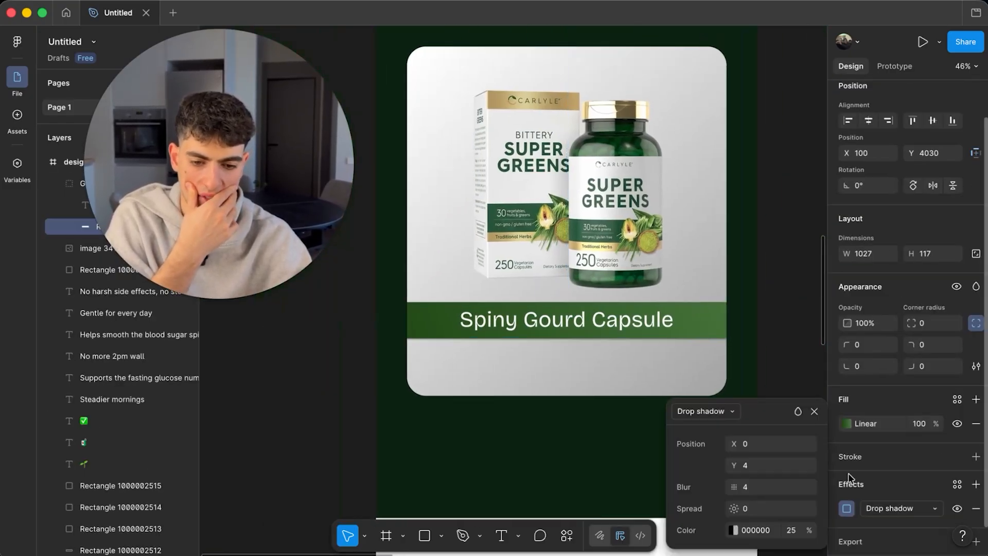
pyautogui.click(757, 467)
pyautogui.write('5')
pyautogui.click(752, 491)
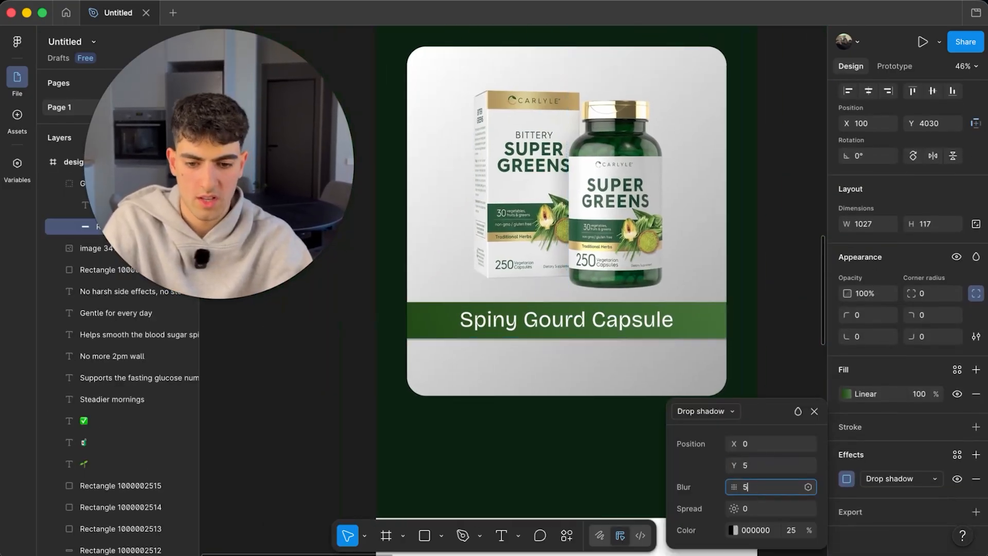
pyautogui.press('Return')
pyautogui.click(293, 354)
pyautogui.scroll(-3, 595, 328)
pyautogui.scroll(2, 596, 329)
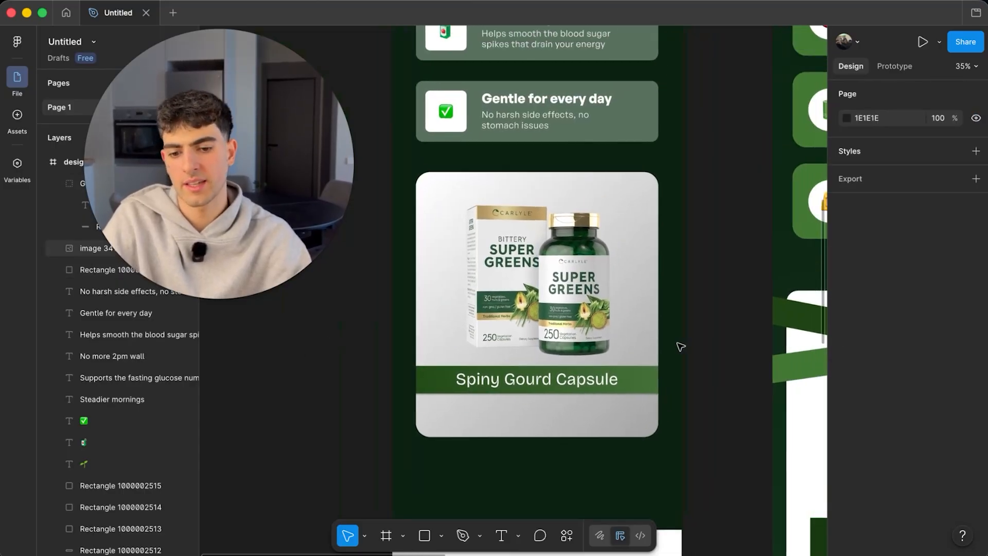
# - Drag the product card background's bottom edge down to 1296 px tall
pyautogui.scroll(-2, 613, 404)
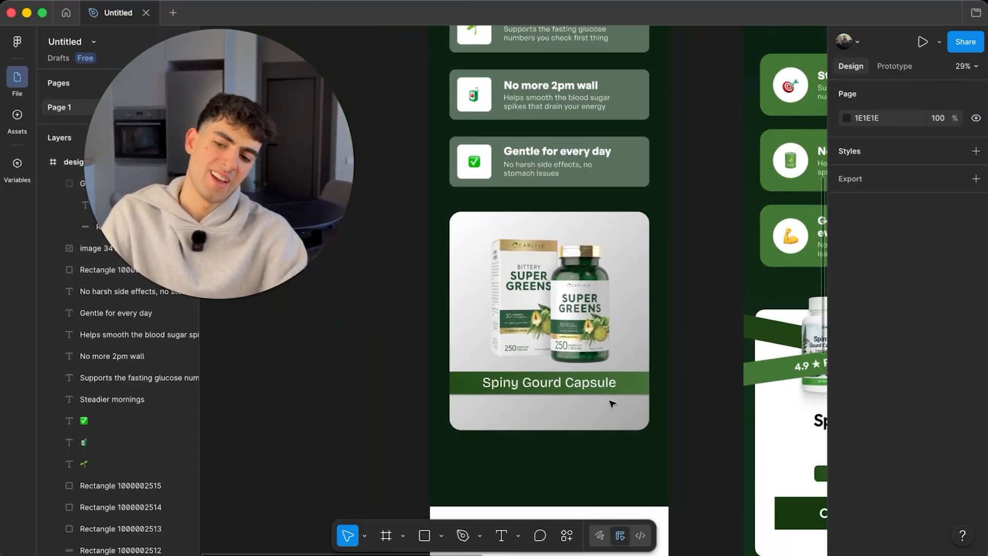
pyautogui.scroll(-2, 613, 383)
pyautogui.scroll(3, 618, 391)
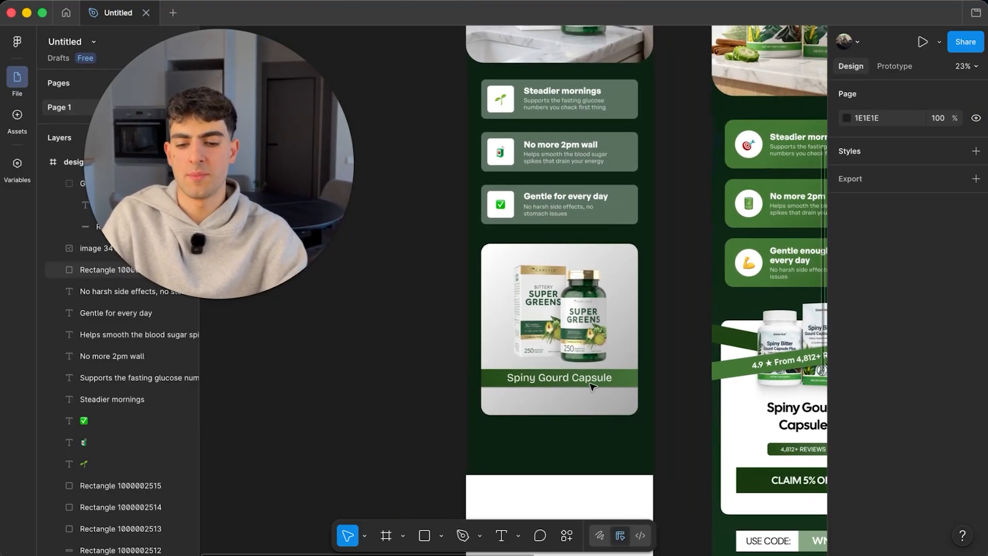
pyautogui.click(597, 383)
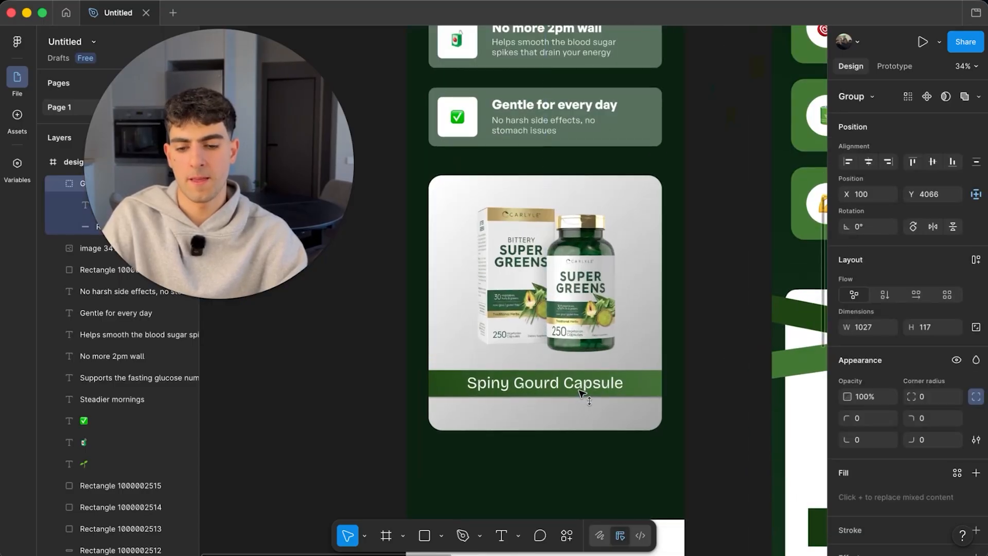
pyautogui.scroll(-5, 579, 389)
pyautogui.click(644, 356)
pyautogui.scroll(4, 643, 356)
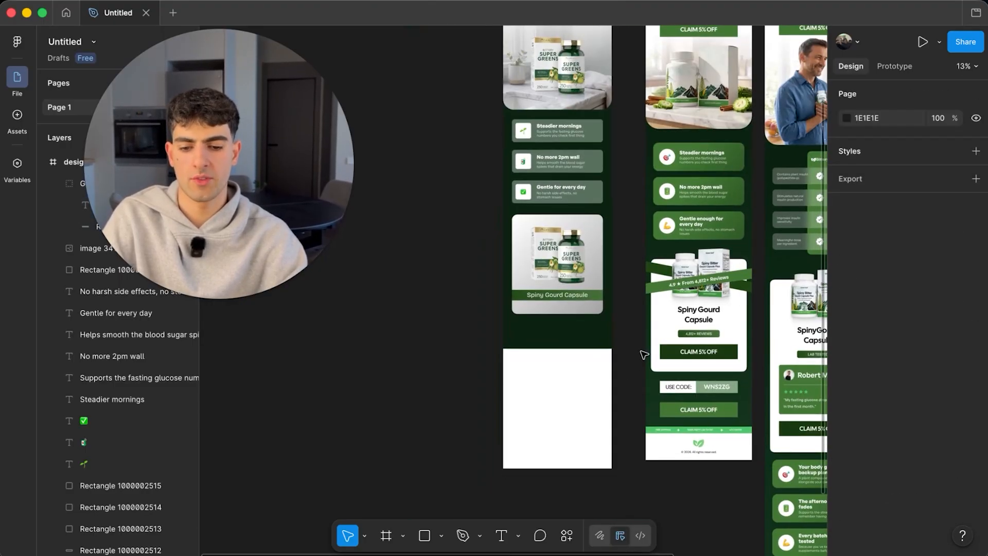
pyautogui.click(556, 286)
pyautogui.scroll(3, 567, 300)
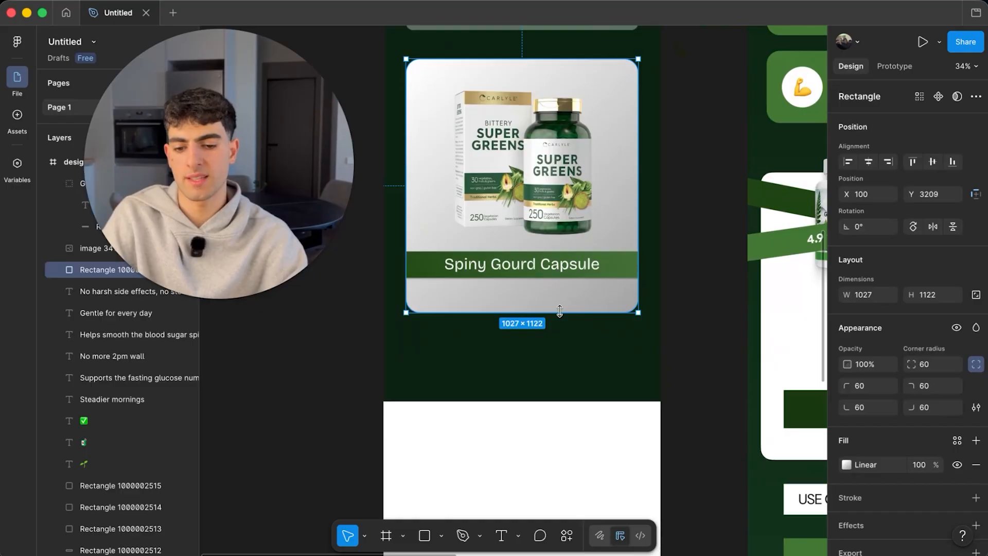
pyautogui.moveTo(559, 311); pyautogui.dragTo(585, 354)
pyautogui.scroll(-4, 558, 353)
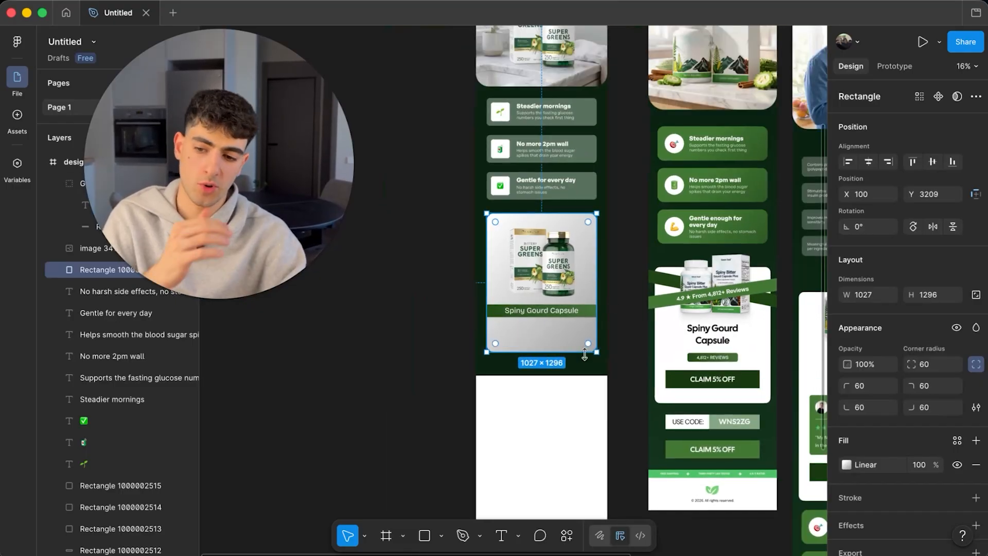
pyautogui.scroll(3, 733, 338)
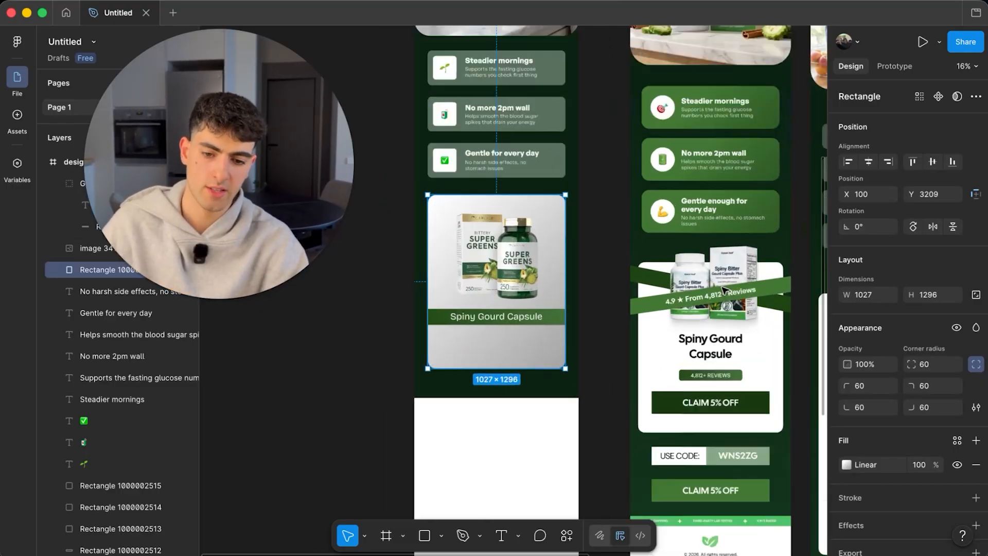
# - Inspect the reviews ribbon in the reference design, then look over the layout
pyautogui.click(769, 293)
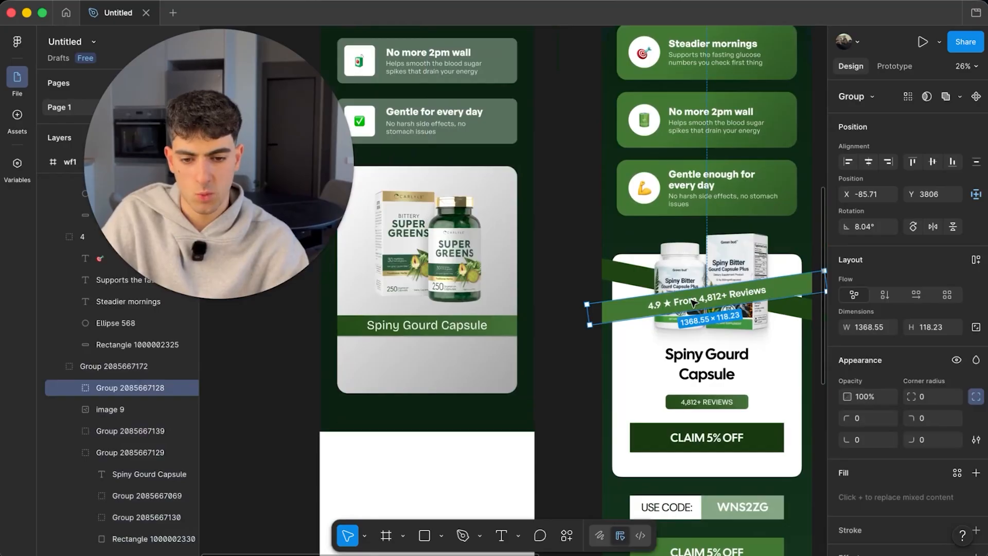
pyautogui.press('Escape')
pyautogui.scroll(-2, 703, 298)
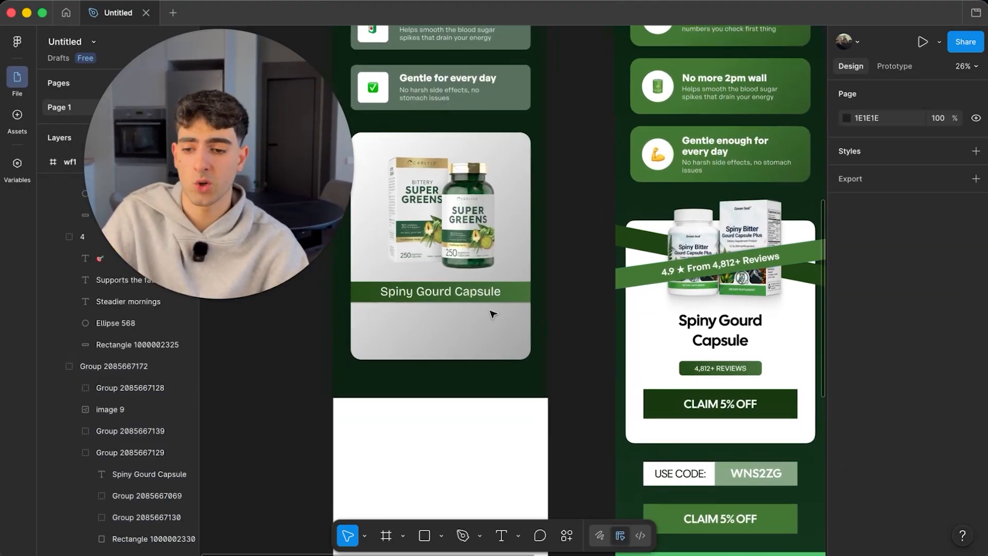
pyautogui.scroll(2, 493, 314)
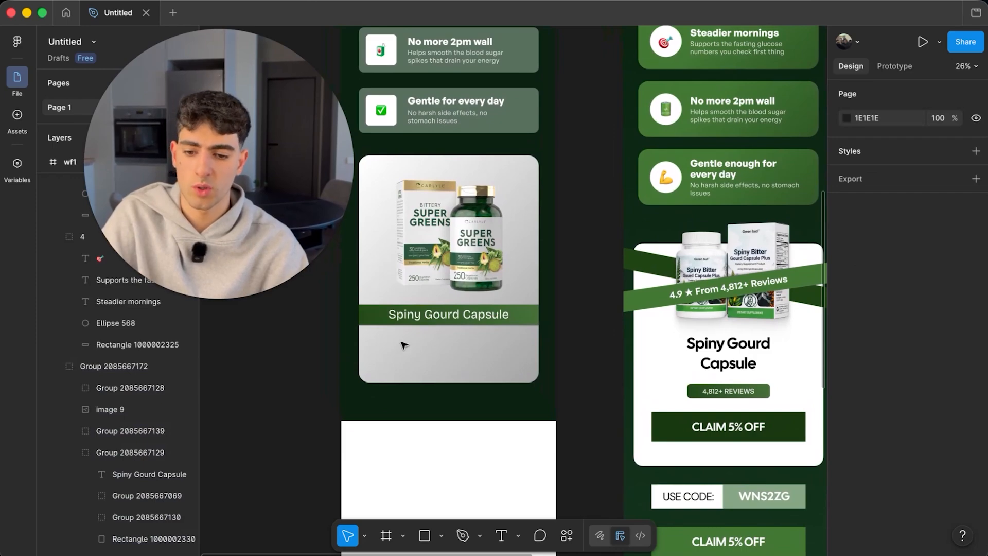
pyautogui.hscroll(-2, 579, 348)
pyautogui.scroll(1, 579, 347)
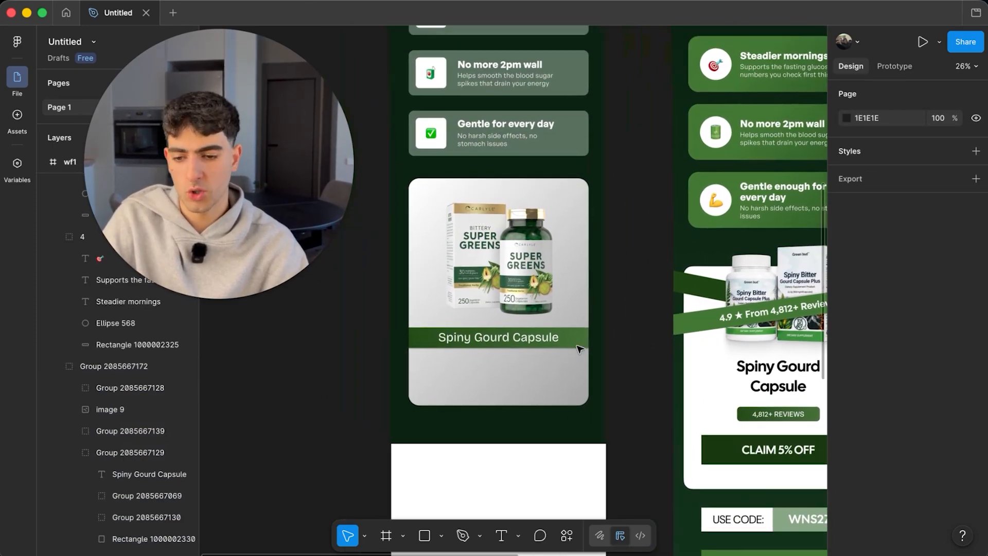
pyautogui.scroll(-2, 653, 388)
pyautogui.hscroll(1, 653, 388)
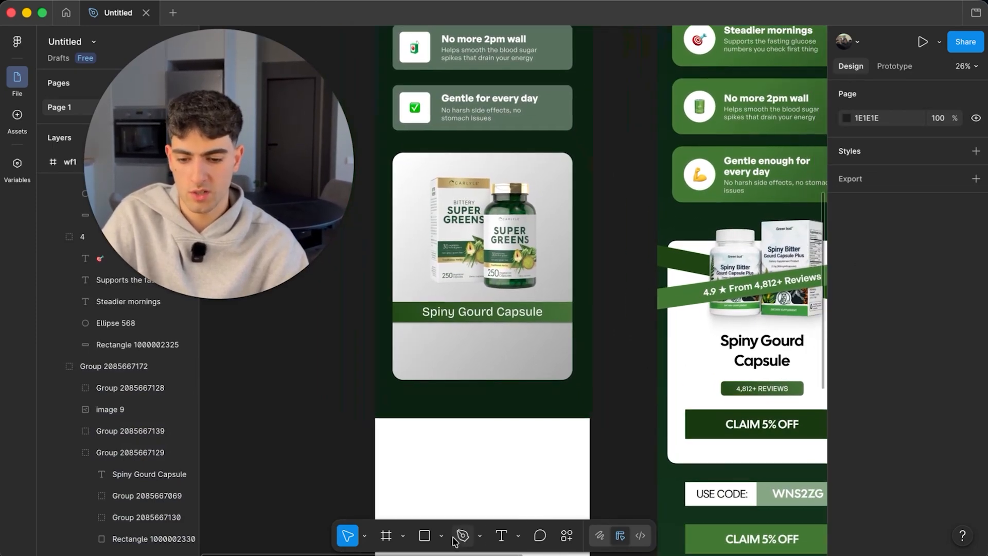
pyautogui.scroll(-3, 569, 327)
pyautogui.scroll(1, 563, 103)
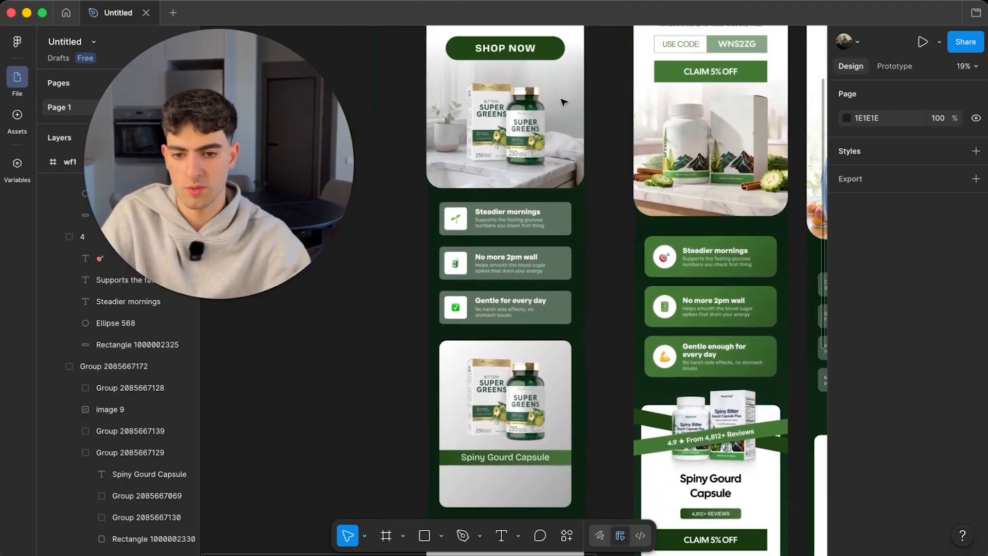
# - Place a copy of the SHOP NOW button on the product card above the card image layer
pyautogui.moveTo(524, 62); pyautogui.dragTo(535, 497)
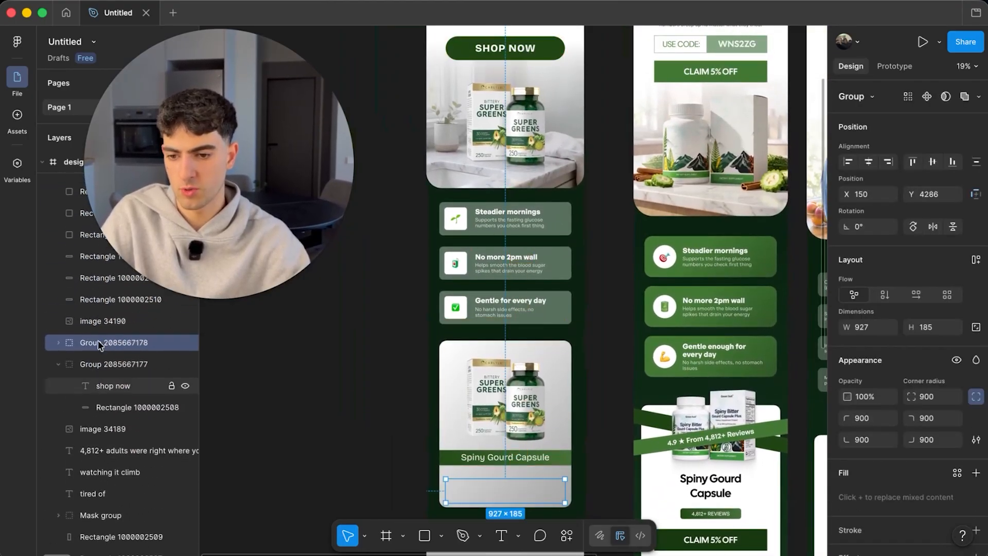
pyautogui.moveTo(75, 261)
pyautogui.mouseDown()
pyautogui.moveTo(75, 170)
pyautogui.moveTo(62, 162)
pyautogui.moveTo(76, 276)
pyautogui.mouseUp()
pyautogui.scroll(3, 77, 278)
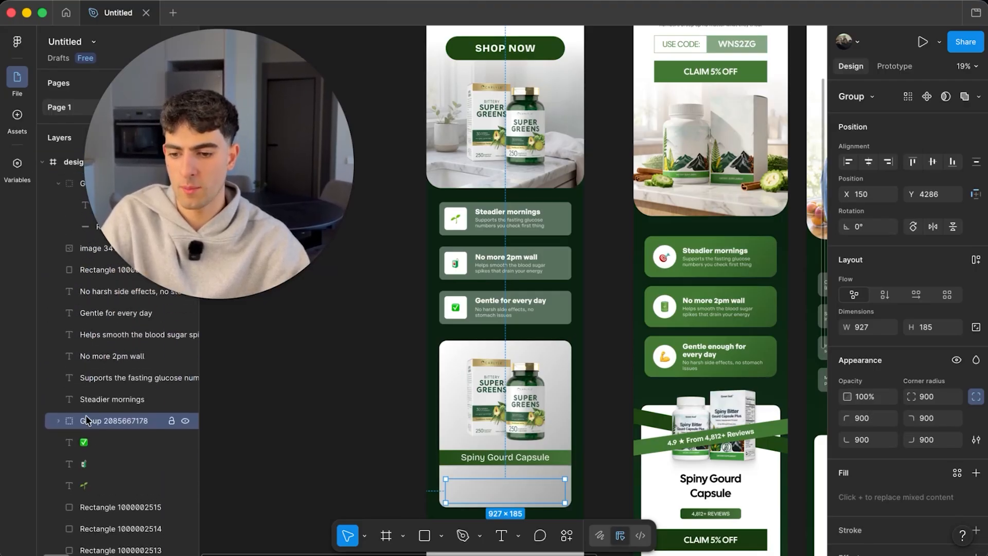
pyautogui.moveTo(88, 420); pyautogui.dragTo(85, 235)
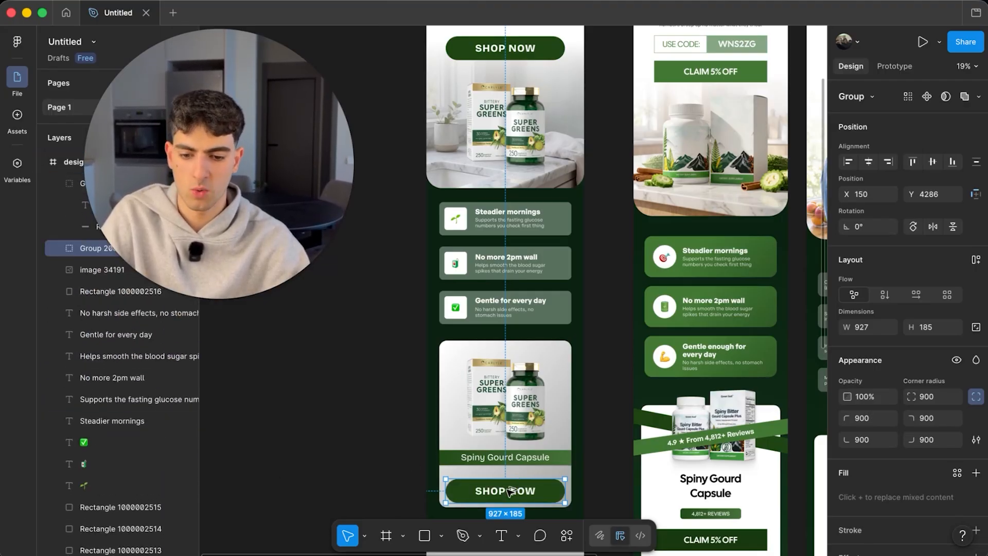
pyautogui.moveTo(508, 489); pyautogui.dragTo(379, 425)
pyautogui.press('super+z')
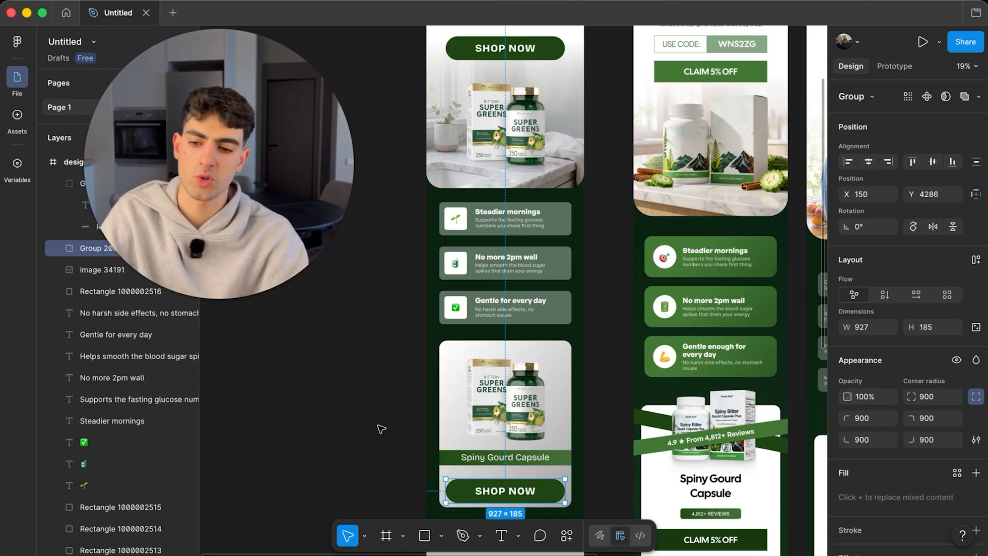
# - Nudge the SHOP NOW button up below the Spiny Gourd Capsule banner and switch to scale mode
pyautogui.scroll(5, 382, 429)
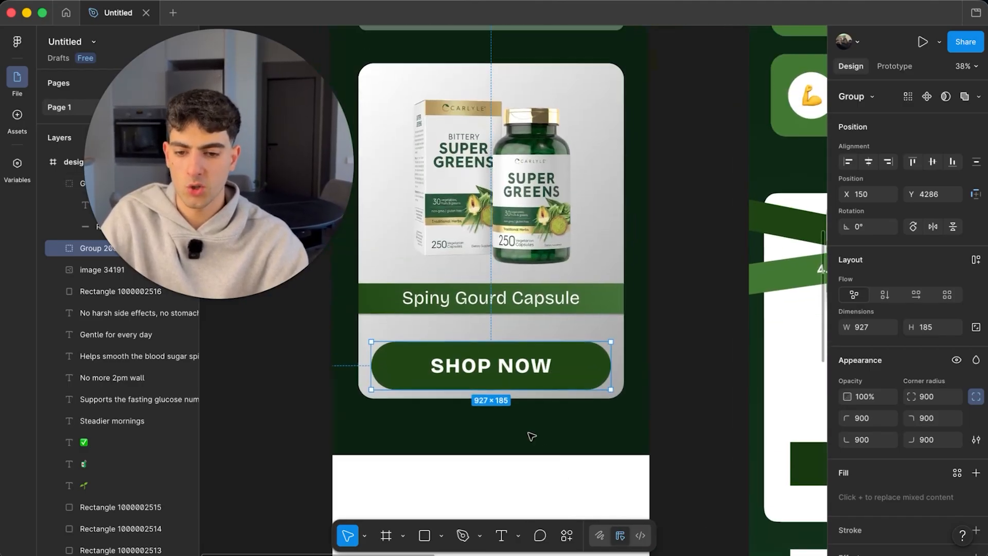
pyautogui.moveTo(496, 383); pyautogui.dragTo(499, 372)
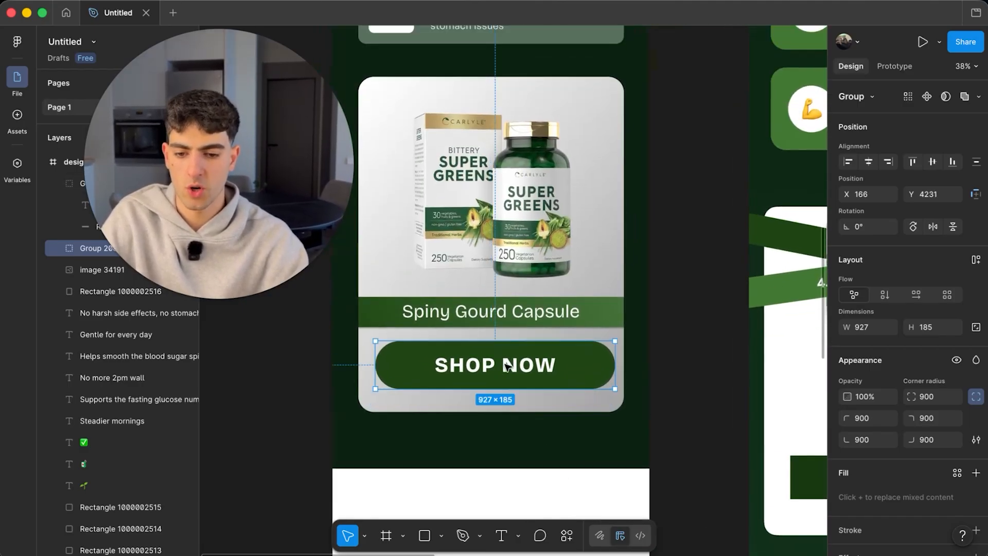
pyautogui.scroll(-2, 561, 367)
pyautogui.press('k')
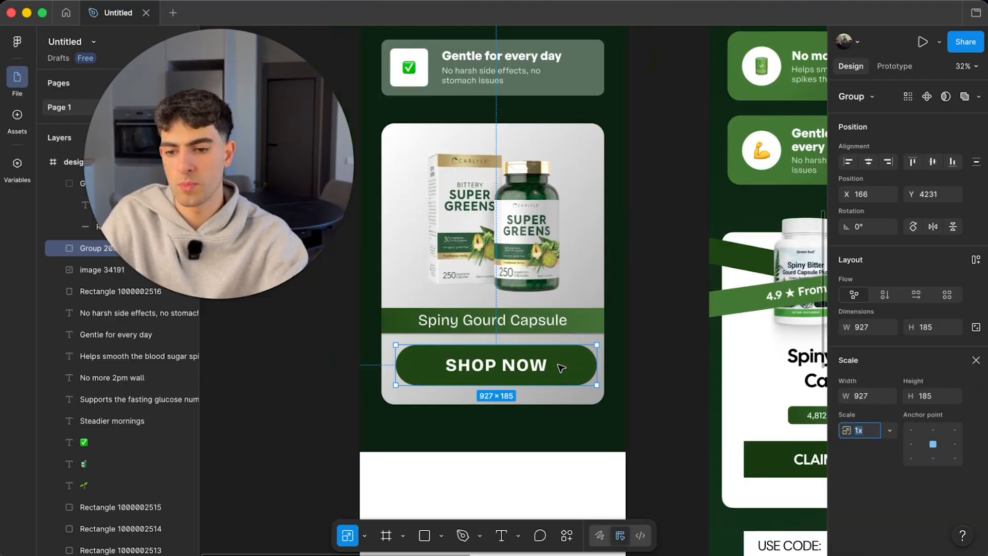
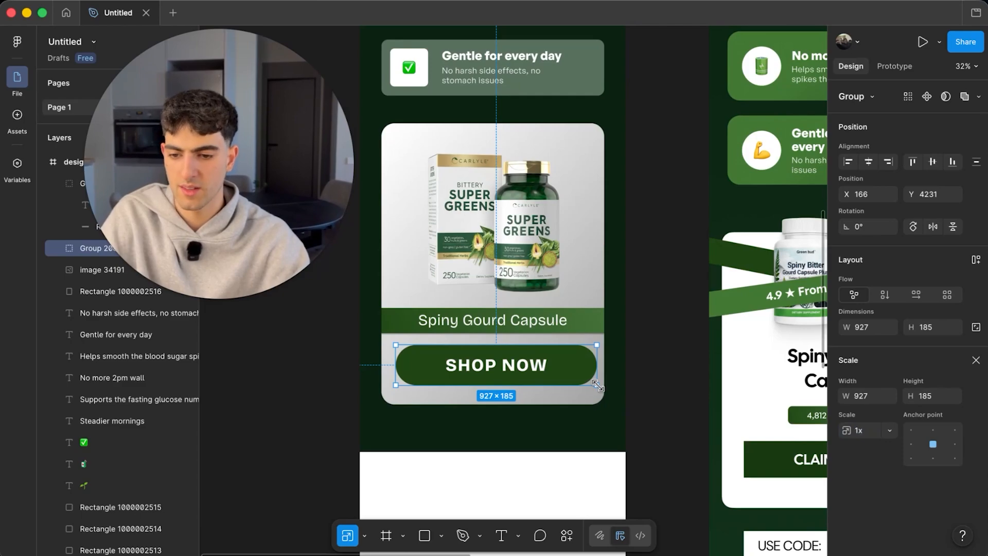
# - Scale the card's SHOP NOW button up about 1.22x so it spans nearly the card's width
pyautogui.moveTo(598, 386); pyautogui.dragTo(560, 393)
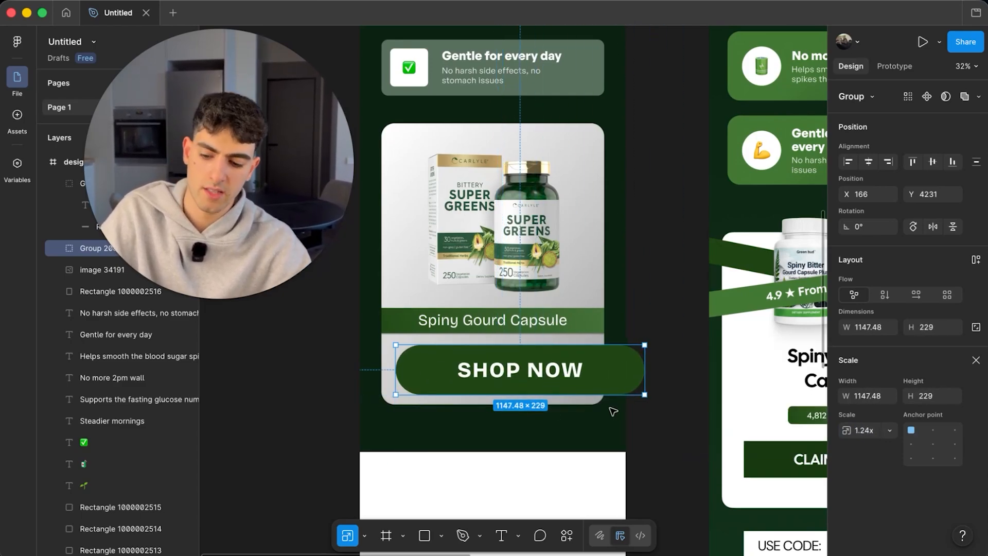
pyautogui.press('Escape')
pyautogui.click(656, 349)
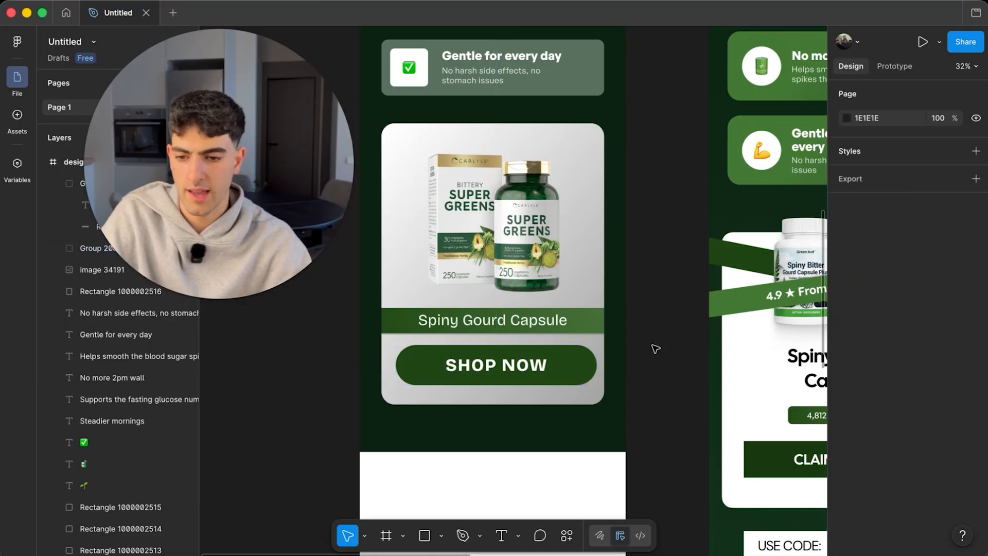
pyautogui.scroll(2, 643, 355)
pyautogui.scroll(-8, 552, 373)
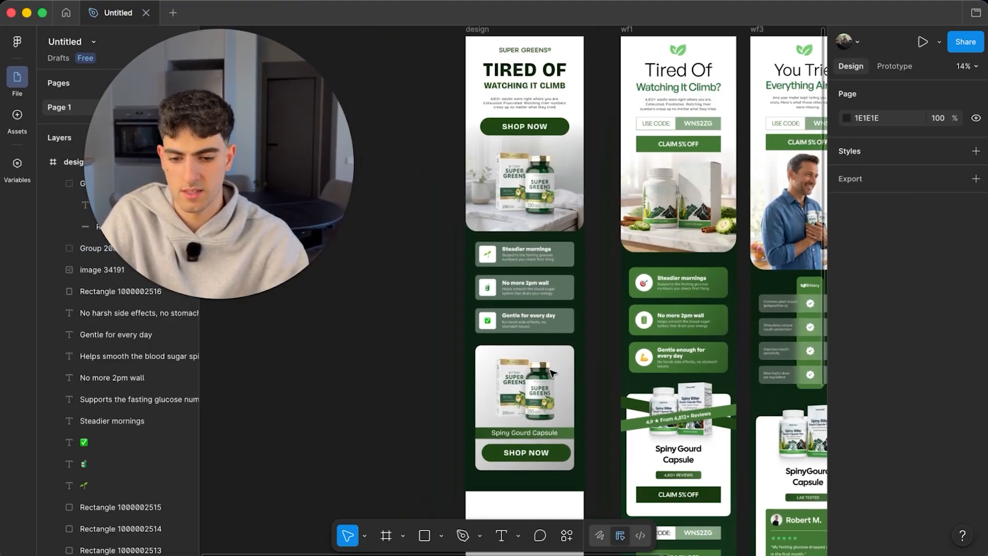
pyautogui.scroll(-1, 552, 373)
pyautogui.scroll(5, 545, 445)
pyautogui.click(530, 381)
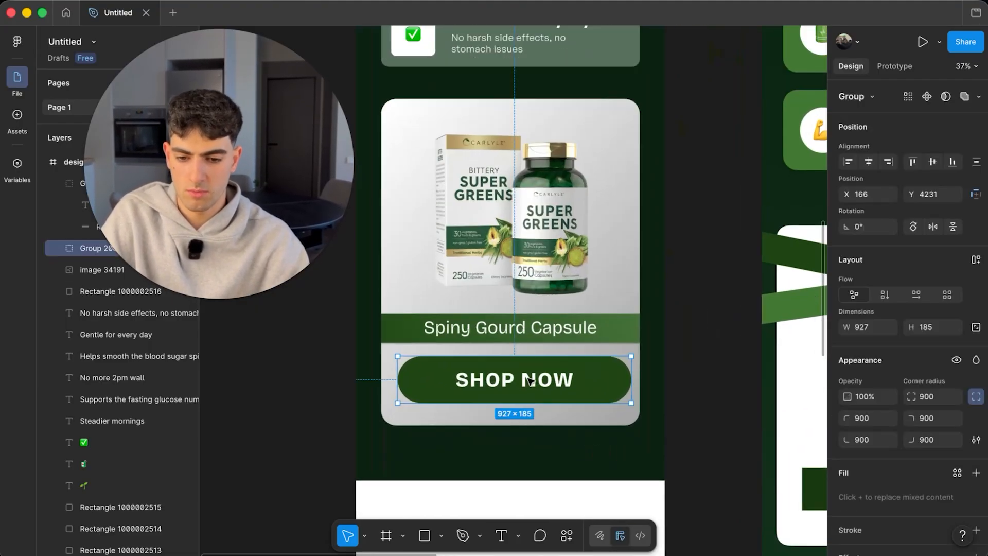
pyautogui.click(570, 431)
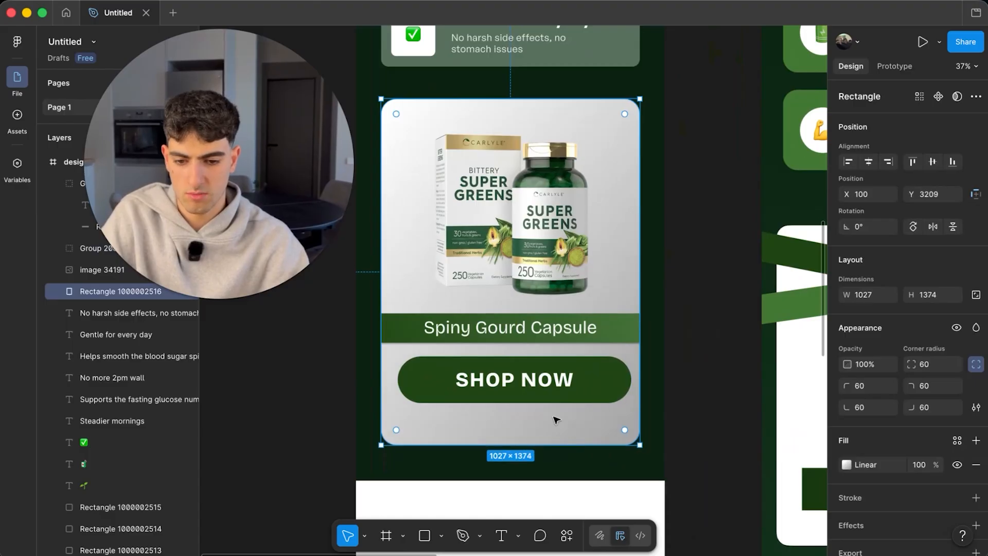
# - Centre the SHOP NOW button and change the card gradient's grey end to light green 8CAD84
pyautogui.moveTo(565, 375)
pyautogui.mouseDown()
pyautogui.moveTo(562, 394)
pyautogui.moveTo(561, 383)
pyautogui.mouseUp()
pyautogui.click(558, 420)
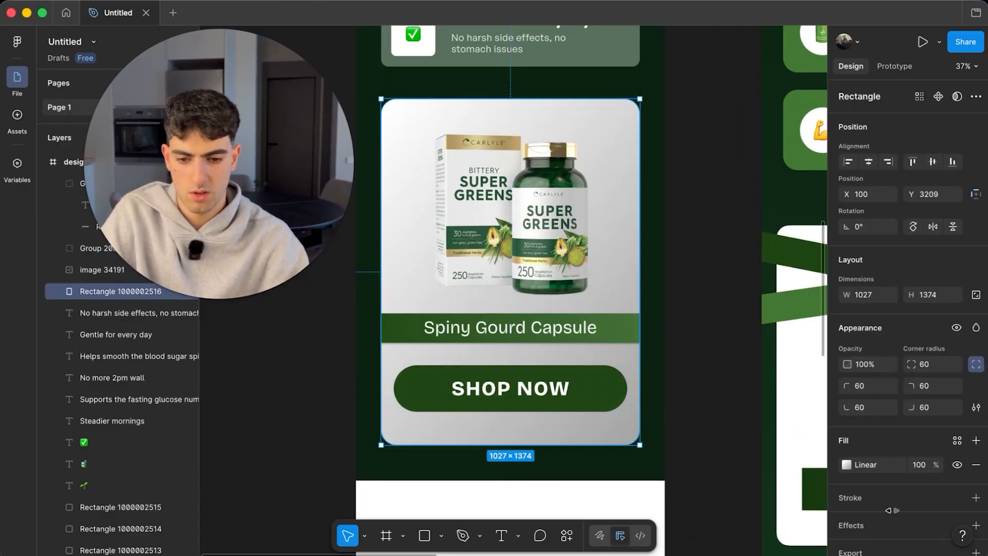
pyautogui.click(847, 464)
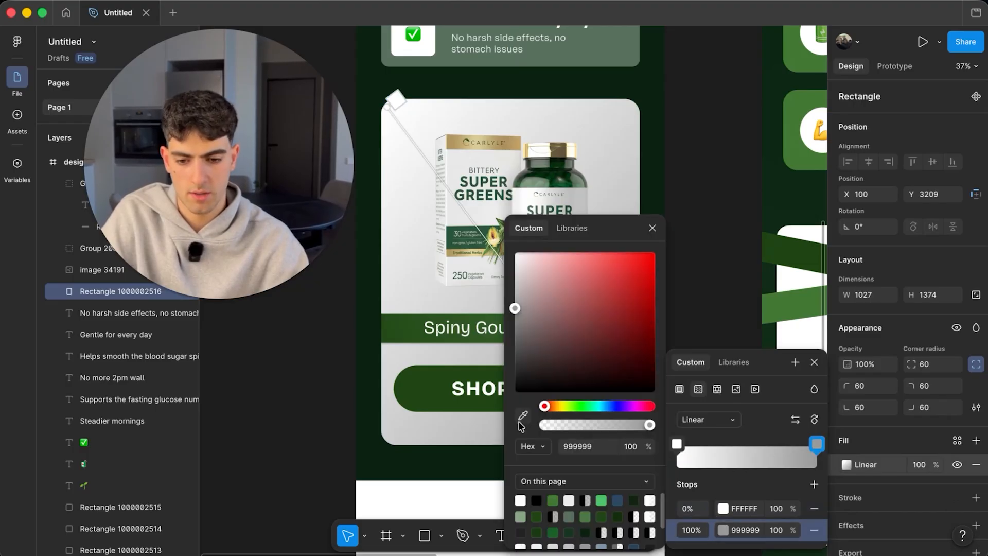
pyautogui.click(522, 414)
pyautogui.hscroll(3, 495, 360)
pyautogui.click(502, 322)
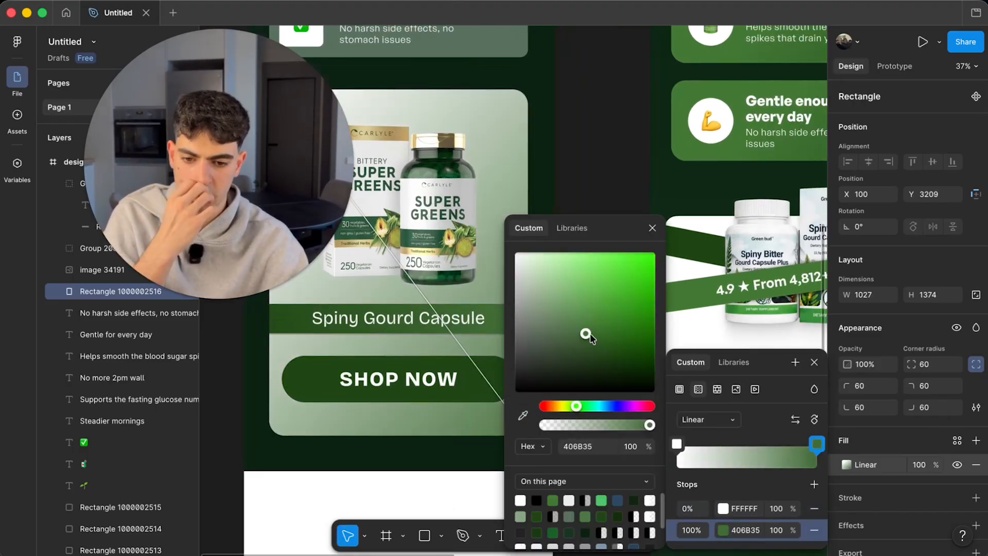
pyautogui.moveTo(589, 334); pyautogui.dragTo(551, 302)
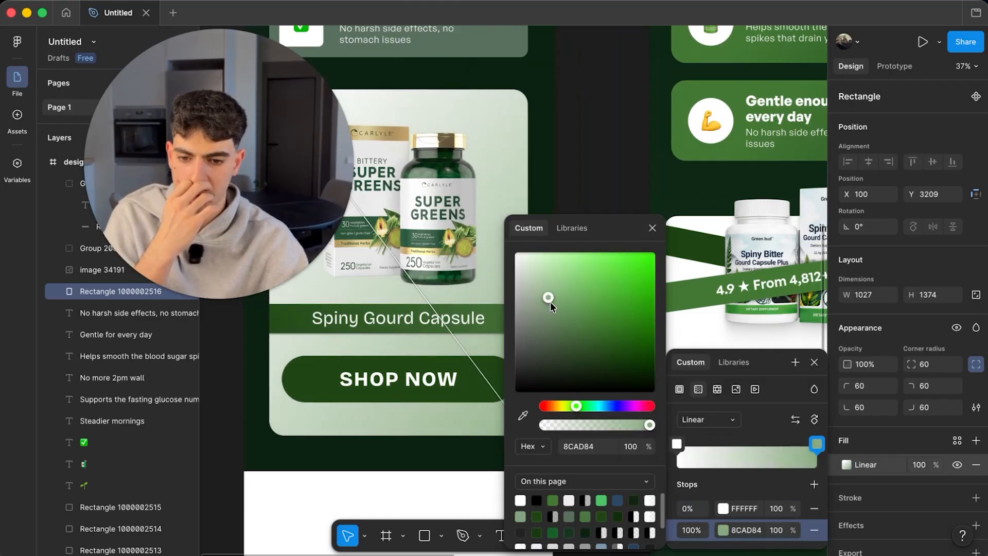
pyautogui.press('Escape')
pyautogui.press('Escape')
pyautogui.scroll(-6, 611, 159)
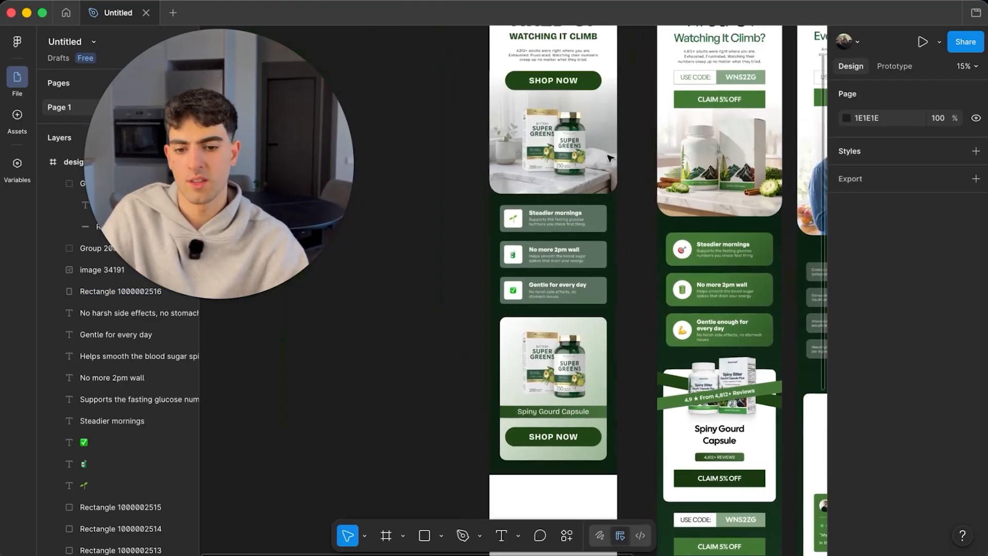
pyautogui.scroll(-3, 553, 371)
# - Extend the dark green background downward and move the whole product card about 62 px lower
pyautogui.click(553, 374)
pyautogui.moveTo(555, 377); pyautogui.dragTo(556, 423)
pyautogui.click(549, 299)
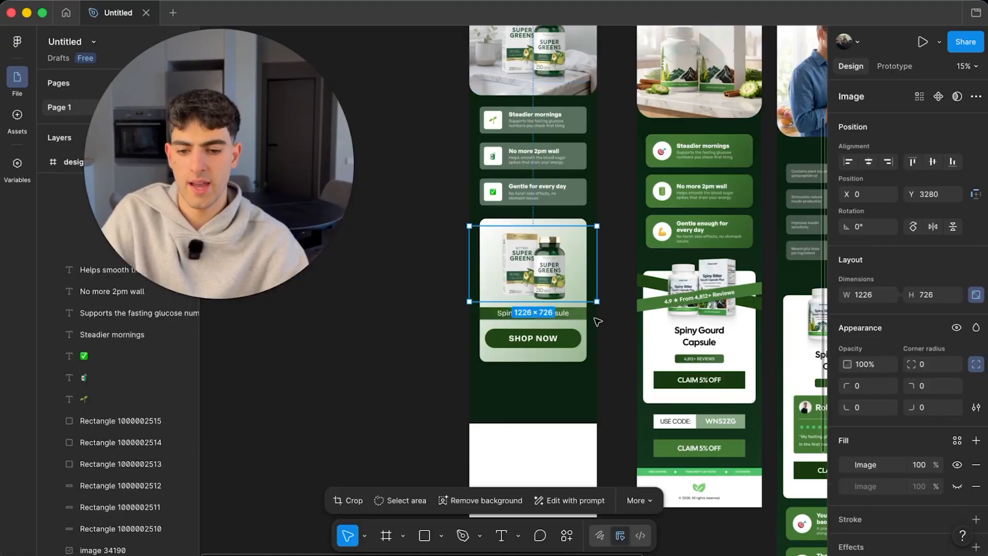
pyautogui.keyDown('shift'); pyautogui.click(564, 222); pyautogui.keyUp('shift')
pyautogui.keyDown('shift'); pyautogui.click(574, 340); pyautogui.keyUp('shift')
pyautogui.keyDown('shift'); pyautogui.click(562, 313); pyautogui.keyUp('shift')
pyautogui.moveTo(555, 292); pyautogui.dragTo(556, 324)
pyautogui.scroll(-1, 556, 324)
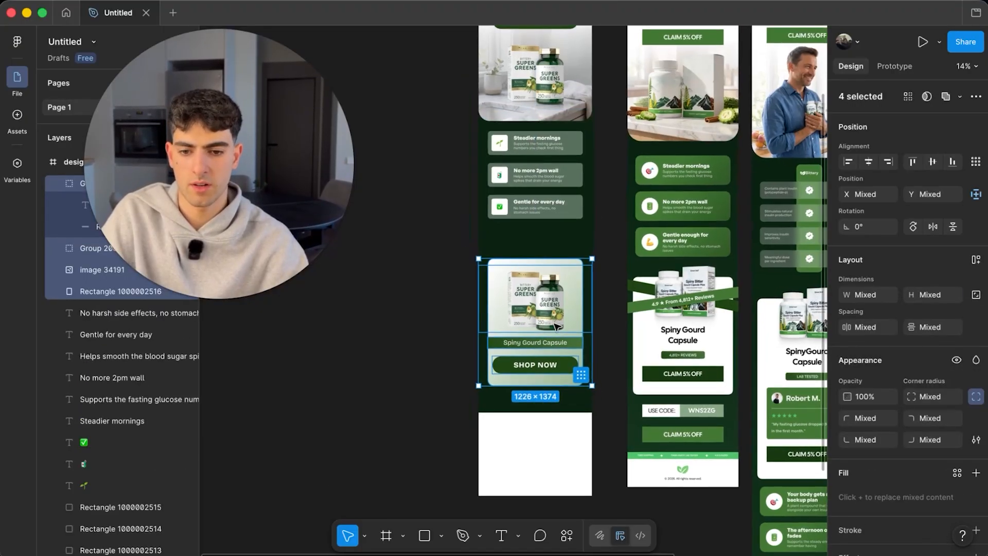
pyautogui.scroll(3, 555, 326)
# - Duplicate the top SHOP NOW button below the benefit rows and make its fill white
pyautogui.click(531, 84)
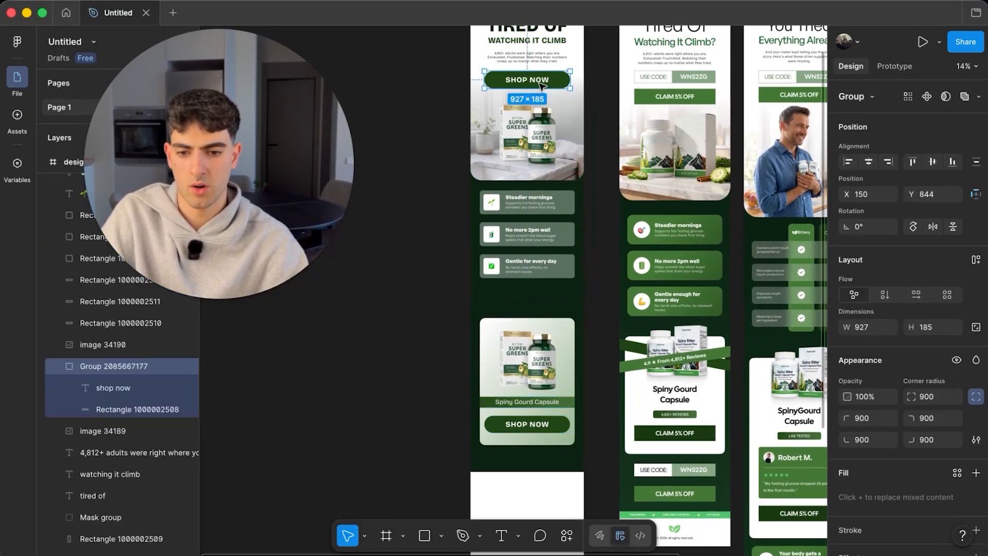
pyautogui.moveTo(559, 272); pyautogui.dragTo(528, 299)
pyautogui.scroll(8, 556, 299)
pyautogui.scroll(-3, 876, 443)
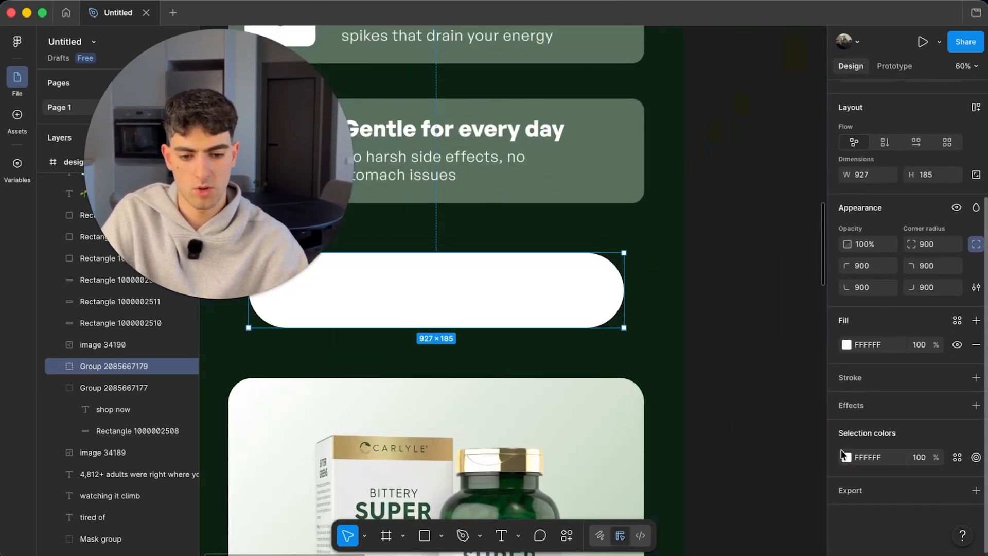
pyautogui.click(846, 458)
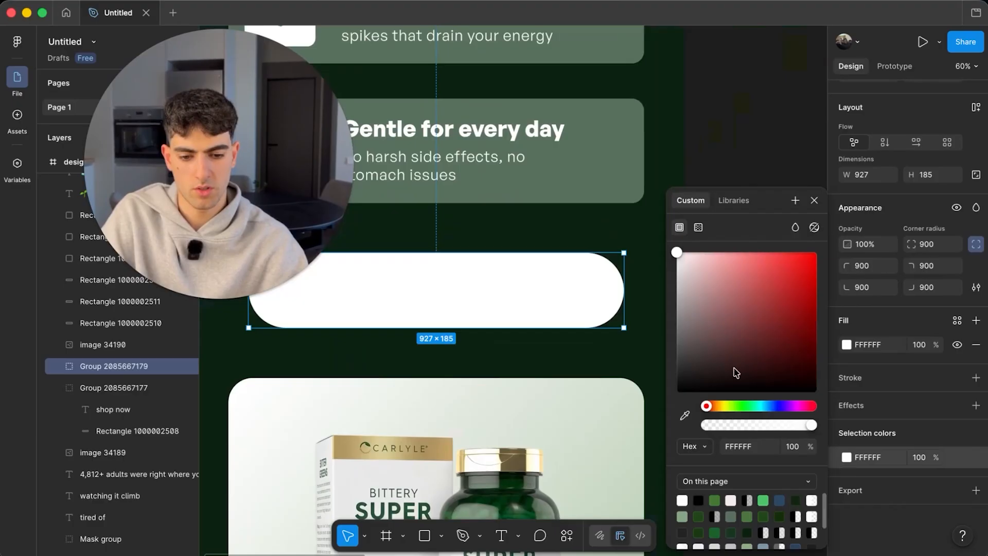
# - Colour the copied button's SHOP NOW text dark green 1F4615
pyautogui.doubleClick(492, 293)
pyautogui.doubleClick(489, 287)
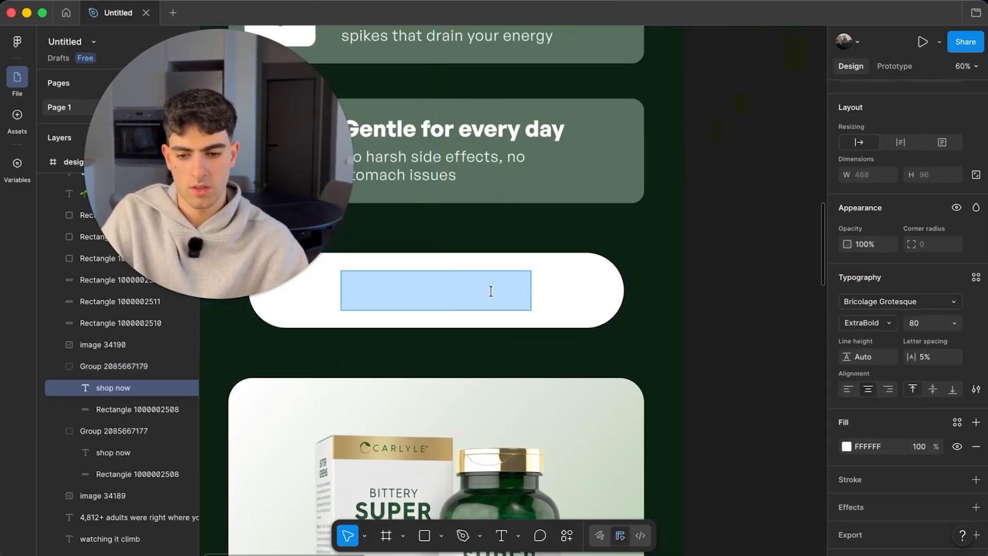
pyautogui.click(847, 448)
pyautogui.click(685, 416)
pyautogui.scroll(-5, 535, 355)
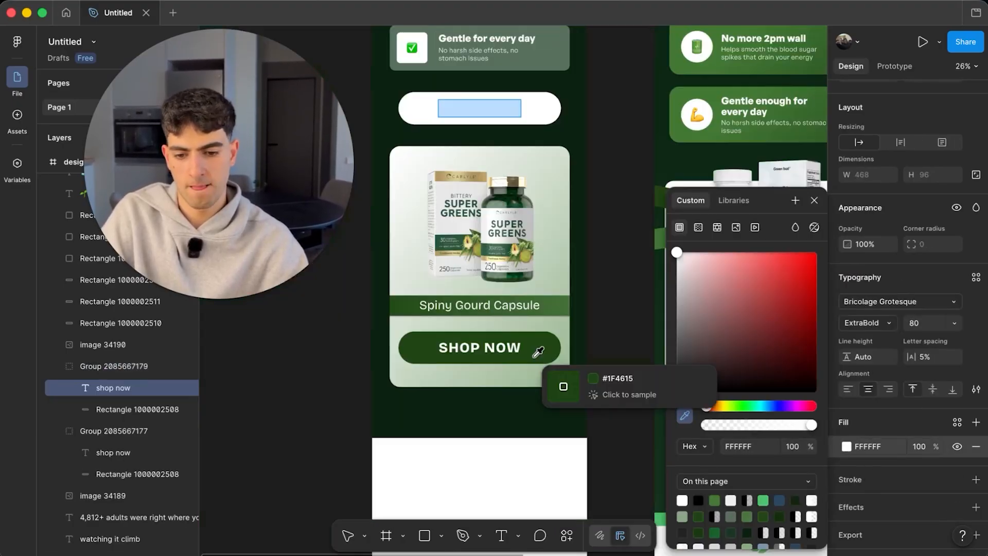
pyautogui.click(535, 354)
pyautogui.scroll(-4, 536, 358)
pyautogui.scroll(3, 536, 357)
pyautogui.click(420, 350)
pyautogui.scroll(-4, 420, 349)
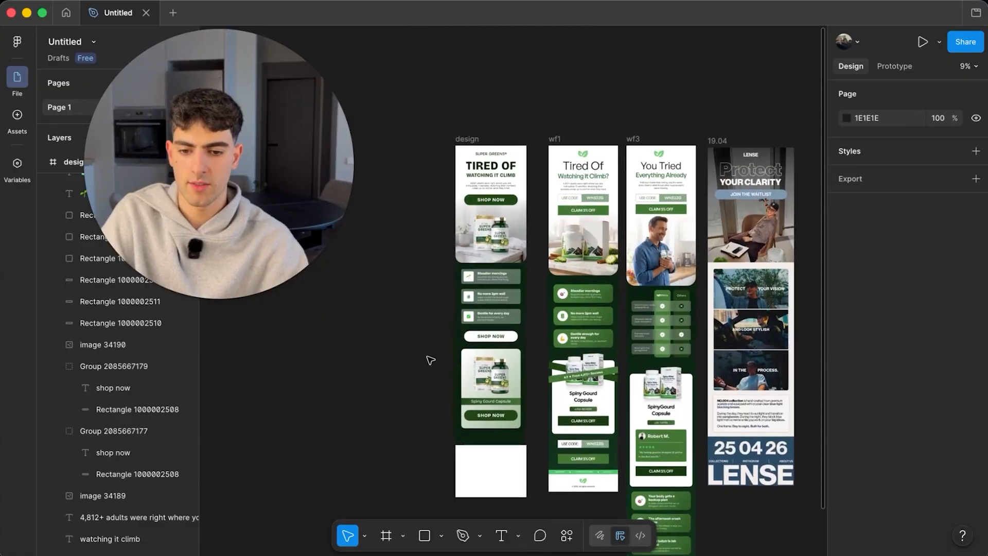
# - Shorten the dark green background slightly at the bottom
pyautogui.scroll(5, 463, 373)
pyautogui.click(509, 392)
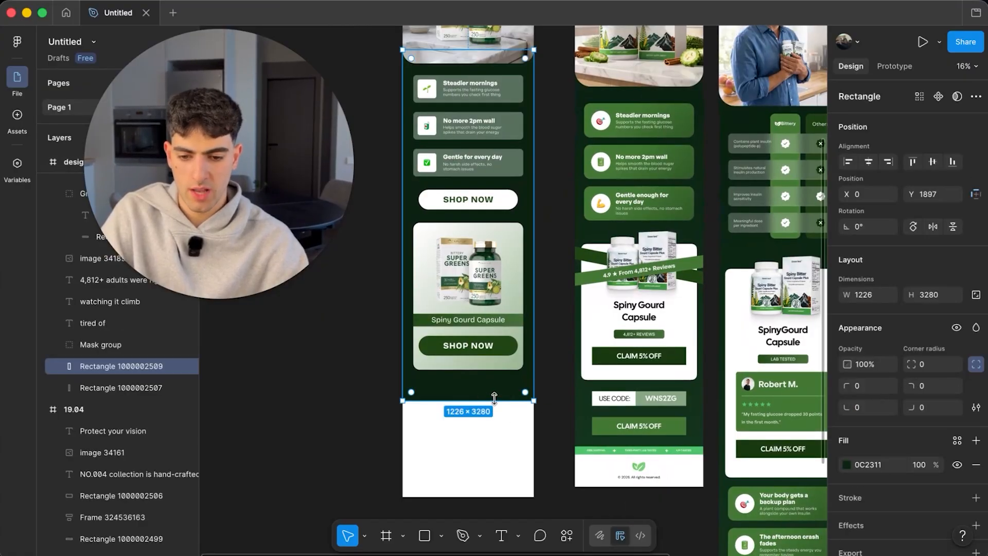
pyautogui.moveTo(494, 400); pyautogui.dragTo(494, 390)
# - Paste a copy of the middle mock-up's footer onto the canvas and expand its layers
pyautogui.click(643, 462)
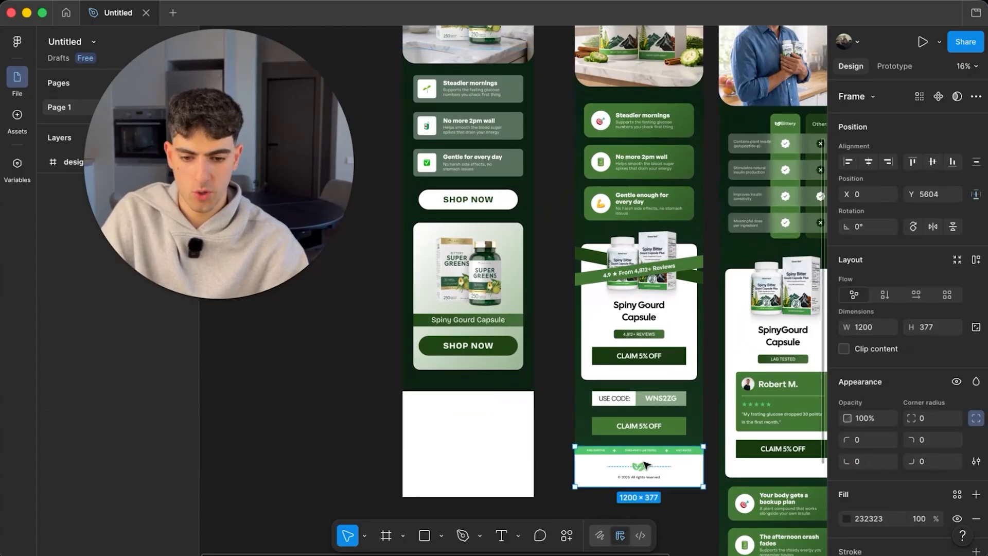
pyautogui.scroll(3, 642, 462)
pyautogui.scroll(-5, 658, 469)
pyautogui.click(375, 433)
pyautogui.press('super+v')
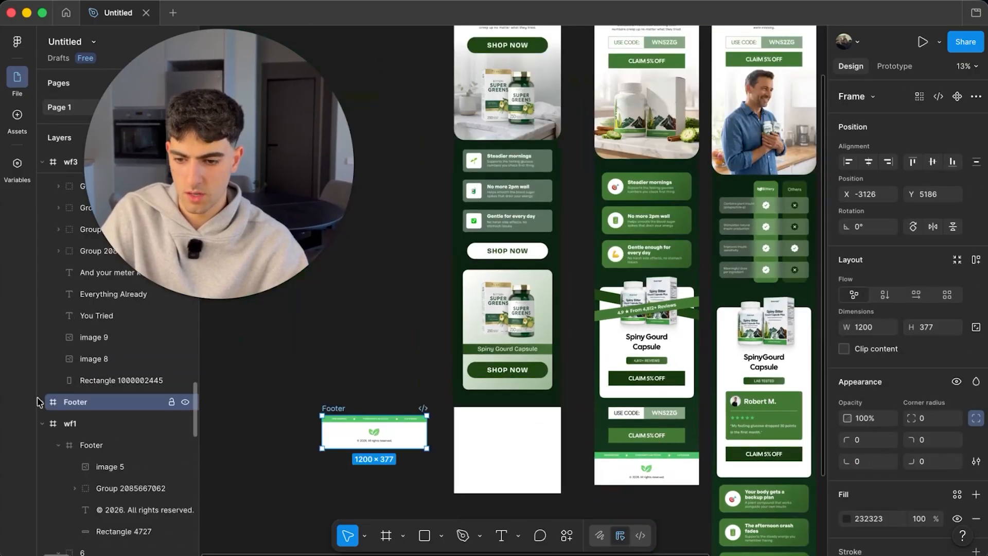
pyautogui.click(41, 402)
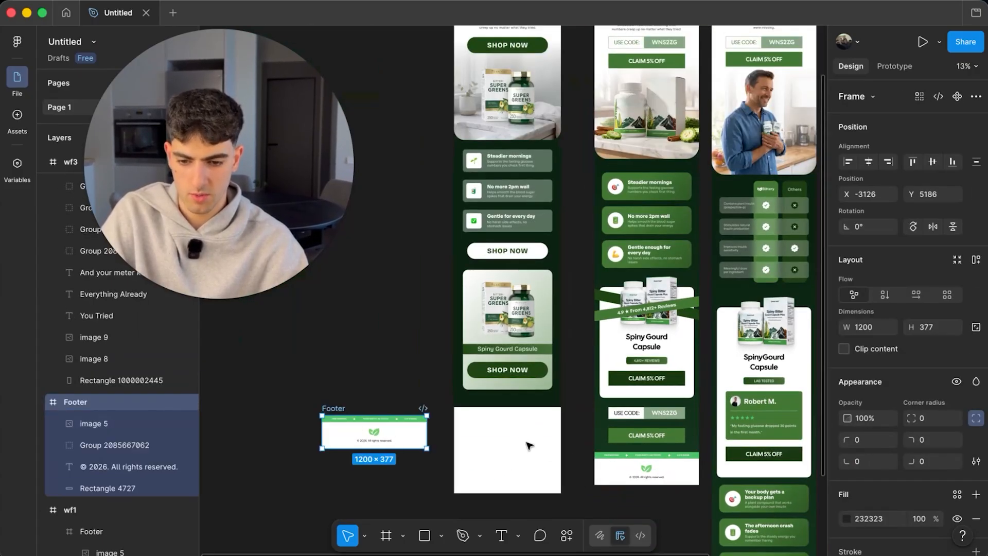
pyautogui.scroll(4, 530, 445)
# - Draw a white rectangle across the top of the white area and shrink it into a thin band
pyautogui.press('r')
pyautogui.scroll(-3, 485, 375)
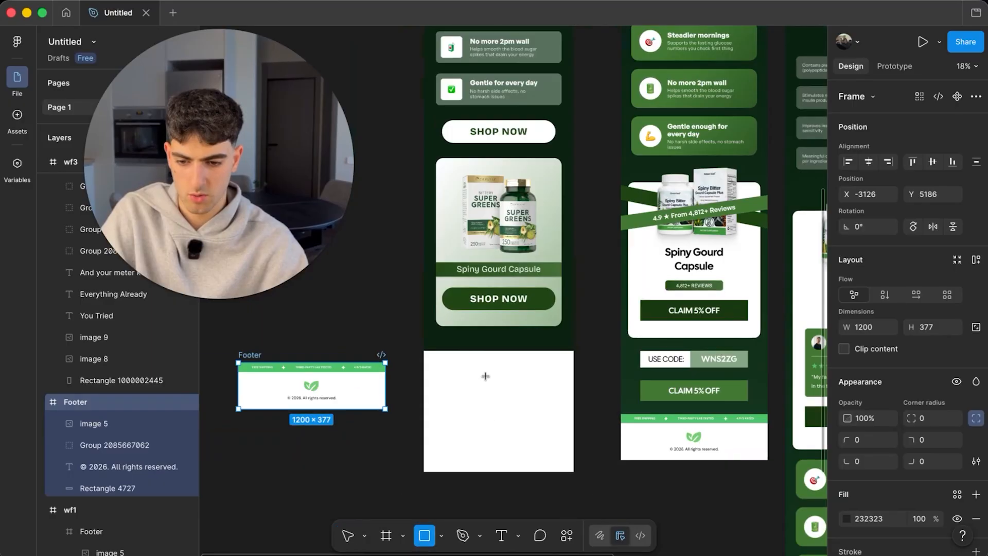
pyautogui.moveTo(435, 348)
pyautogui.mouseDown()
pyautogui.moveTo(578, 418)
pyautogui.moveTo(574, 403)
pyautogui.mouseUp()
pyautogui.moveTo(423, 374); pyautogui.dragTo(424, 372)
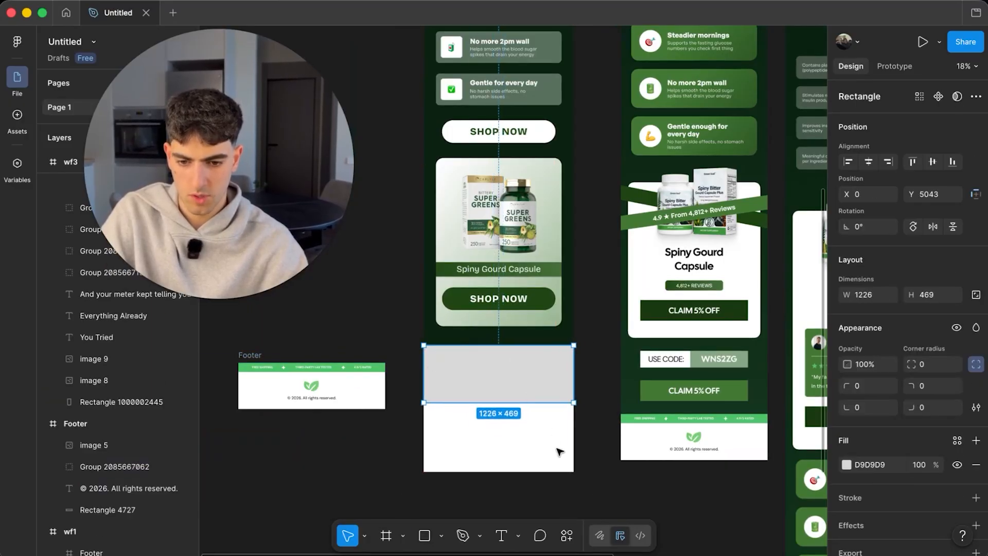
pyautogui.moveTo(530, 408); pyautogui.dragTo(530, 391)
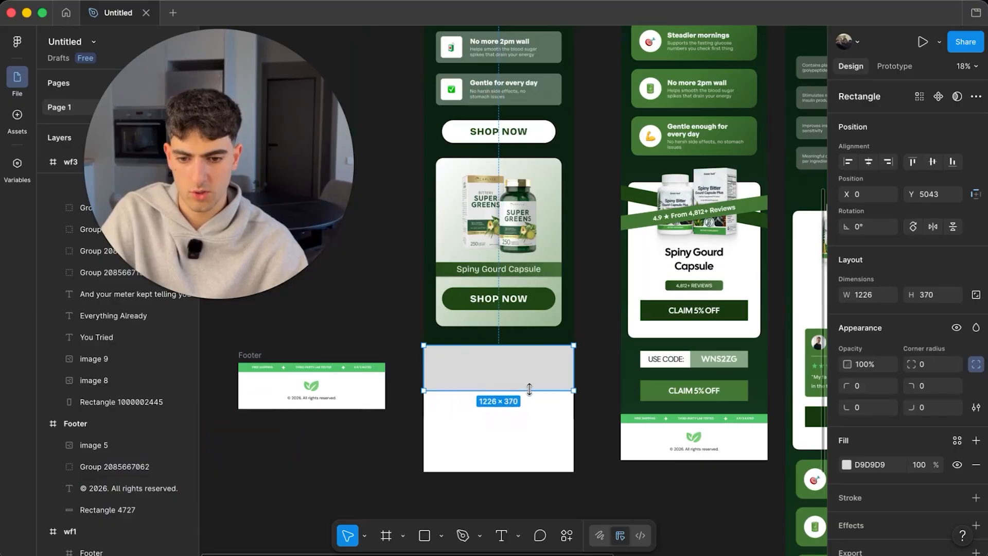
pyautogui.click(846, 464)
pyautogui.moveTo(776, 381); pyautogui.dragTo(672, 251)
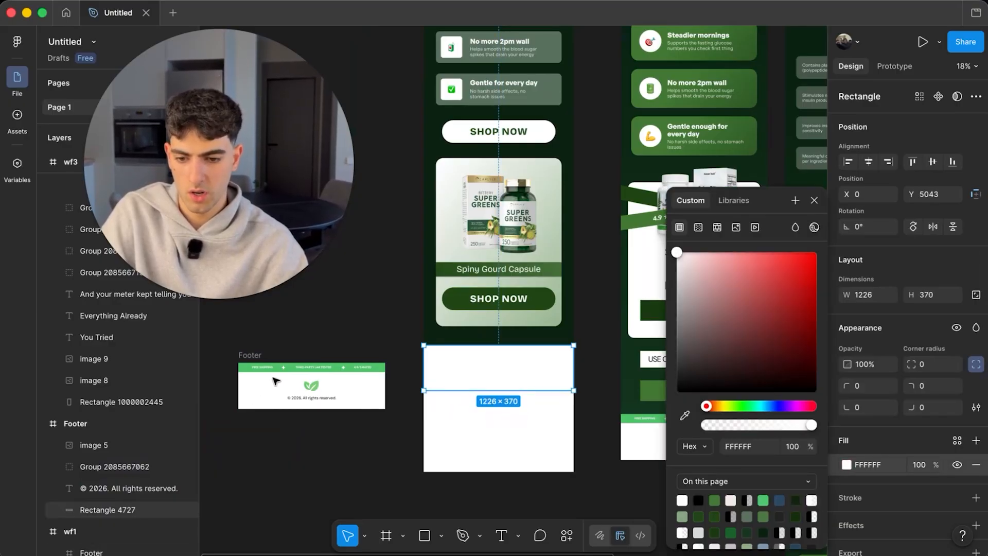
pyautogui.scroll(3, 499, 358)
pyautogui.moveTo(499, 358); pyautogui.dragTo(499, 389)
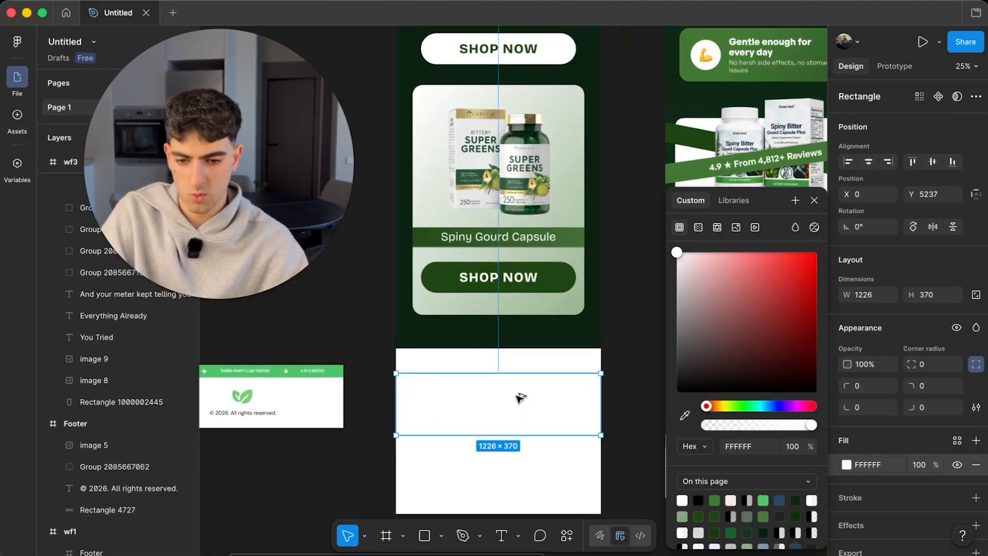
pyautogui.press('super+z')
pyautogui.moveTo(531, 327); pyautogui.dragTo(532, 366)
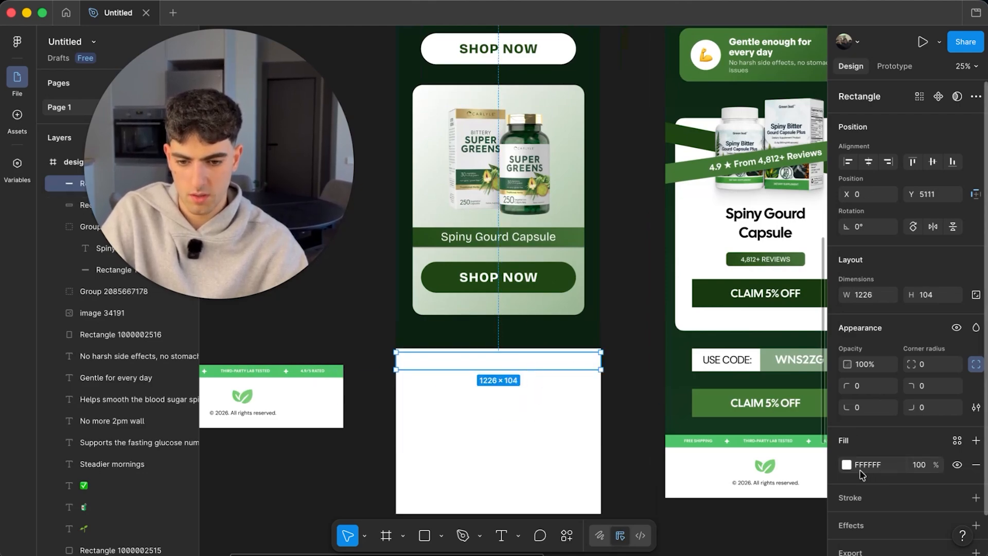
# - Fill the 1226×104 band with the product band's dark green 436E38
pyautogui.click(846, 465)
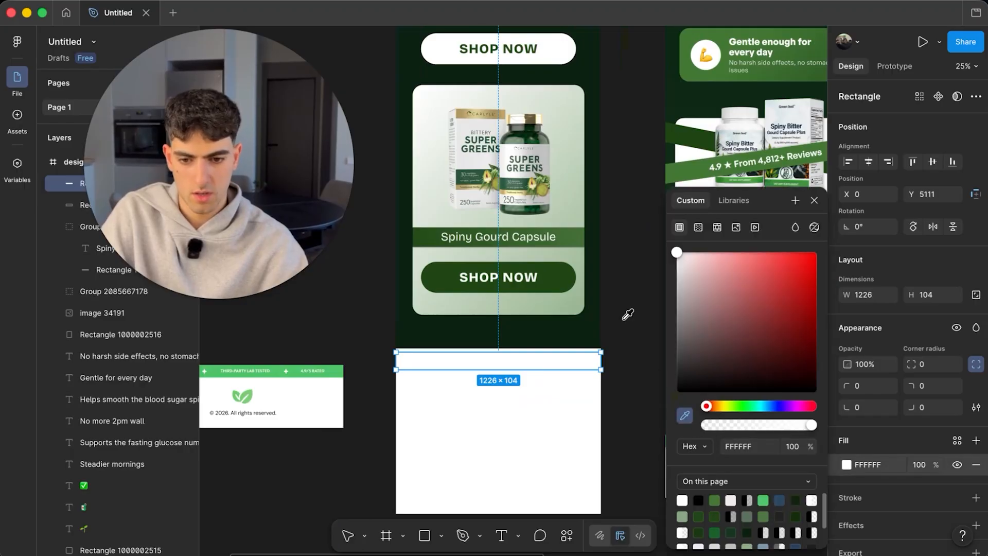
pyautogui.click(572, 240)
pyautogui.click(642, 274)
pyautogui.scroll(5, 517, 359)
pyautogui.click(531, 361)
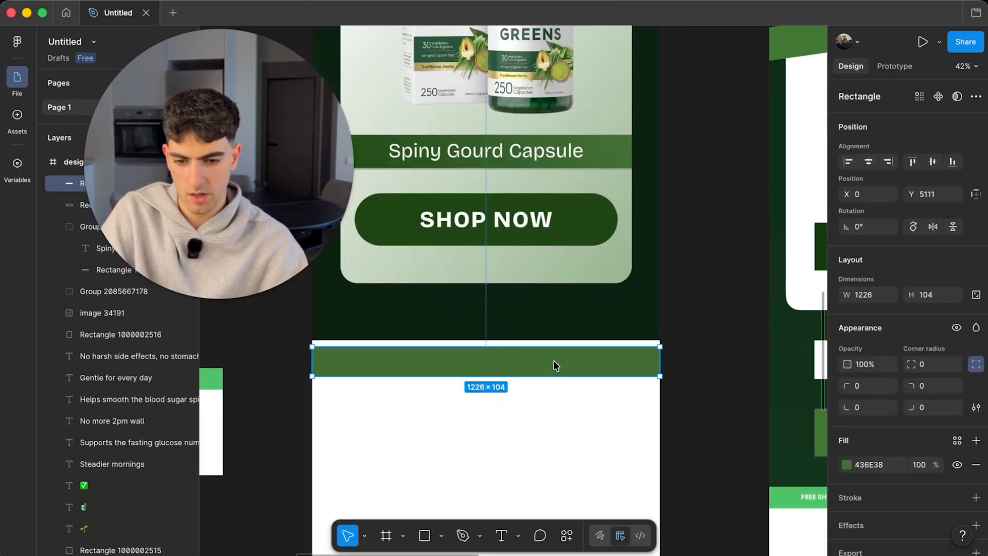
pyautogui.scroll(-1, 553, 370)
pyautogui.click(551, 429)
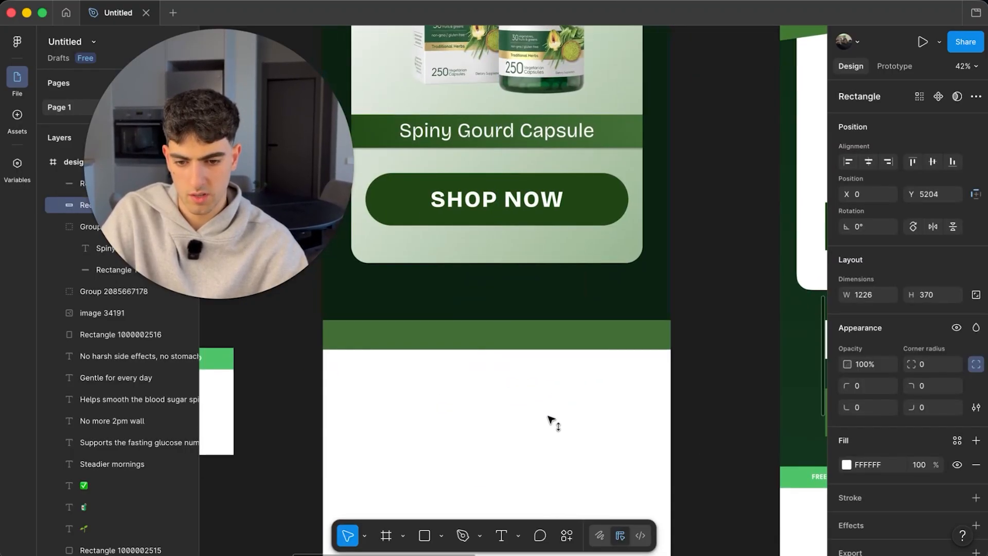
pyautogui.click(558, 344)
pyautogui.click(729, 324)
pyautogui.scroll(-5, 735, 320)
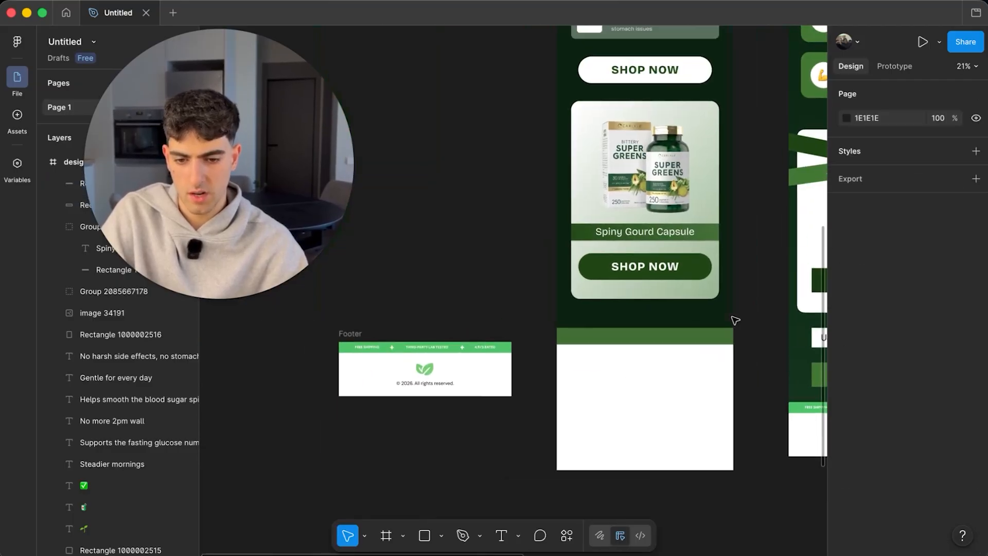
# - Copy the Footer frame's FREE SHIPPING, THIRD-PARTY LAB TESTED, 4.9/5 RATED labels and stars onto the green band
pyautogui.hscroll(-1, 669, 322)
pyautogui.hscroll(1, 437, 355)
pyautogui.scroll(8, 276, 375)
pyautogui.hscroll(2, 530, 328)
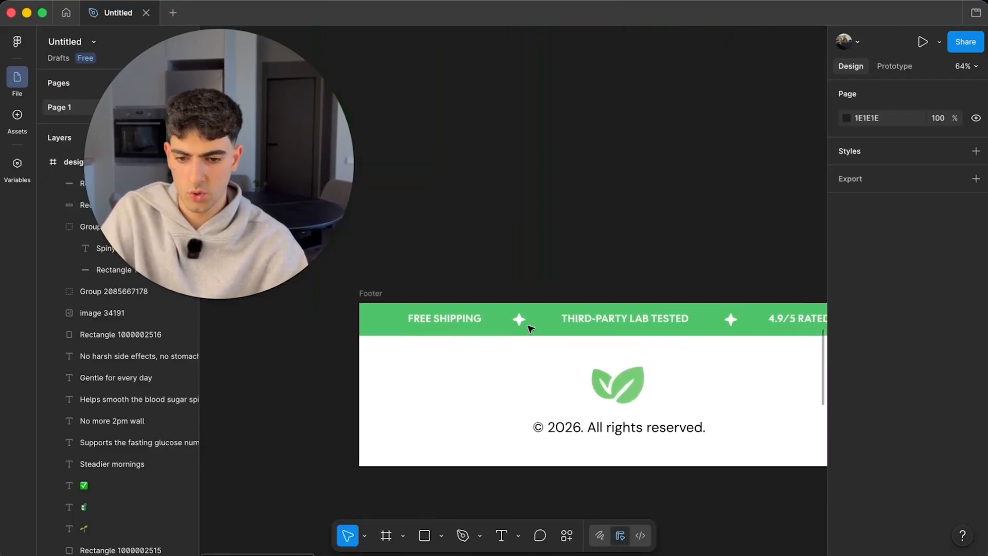
pyautogui.doubleClick(441, 317)
pyautogui.doubleClick(441, 317)
pyautogui.hscroll(1, 464, 324)
pyautogui.keyDown('shift'); pyautogui.click(509, 332); pyautogui.keyUp('shift')
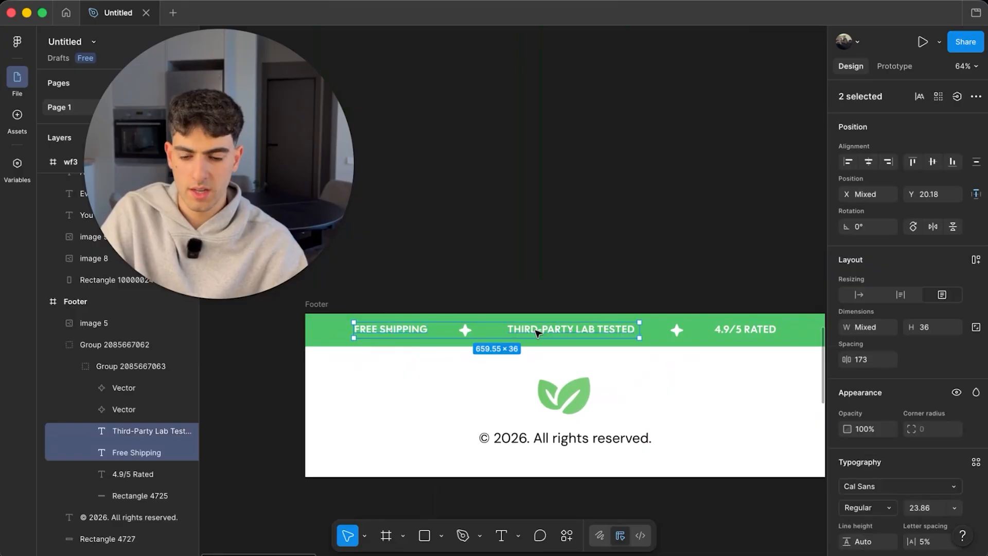
pyautogui.keyDown('shift'); pyautogui.click(535, 332); pyautogui.keyUp('shift')
pyautogui.keyDown('shift'); pyautogui.click(536, 332); pyautogui.keyUp('shift')
pyautogui.hscroll(2, 566, 337)
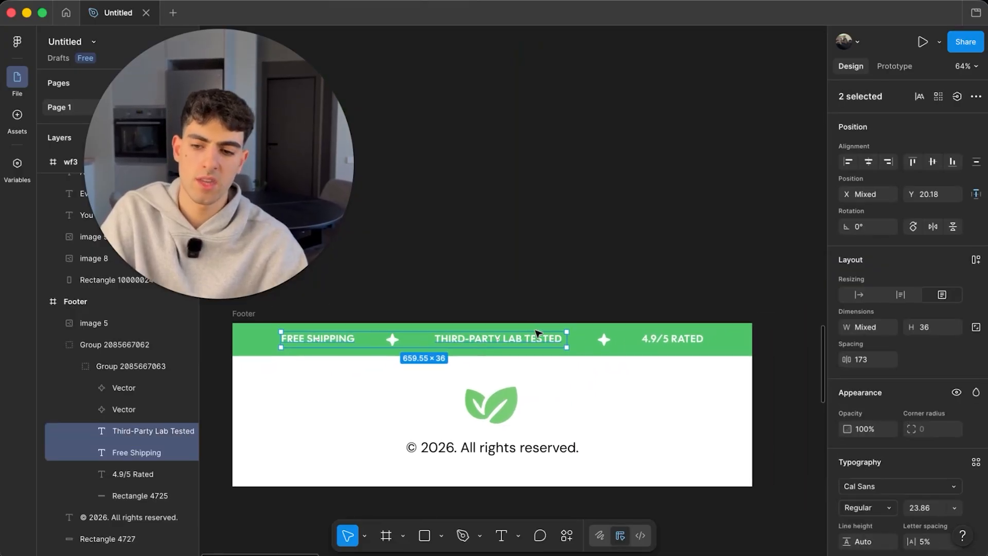
pyautogui.keyDown('shift'); pyautogui.click(672, 342); pyautogui.keyUp('shift')
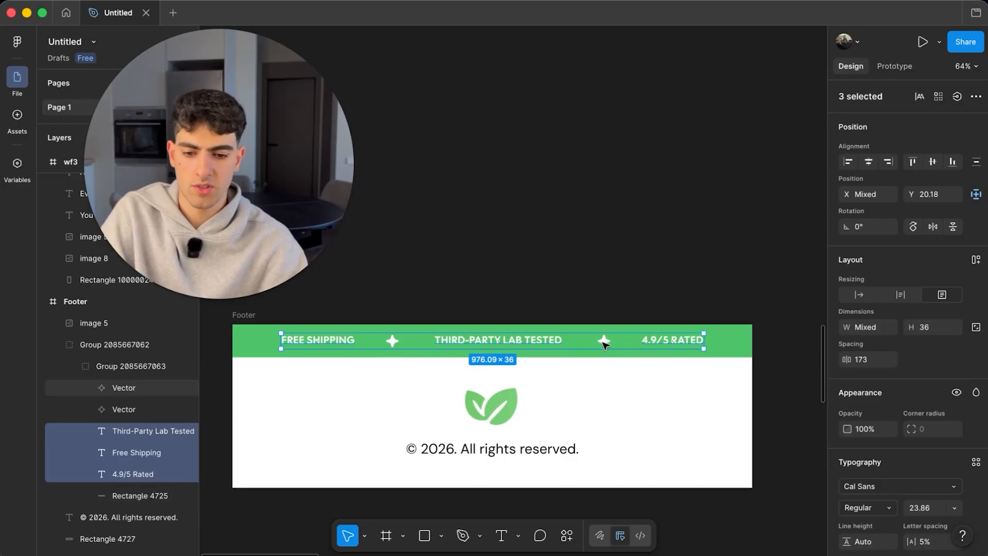
pyautogui.keyDown('shift'); pyautogui.click(604, 340); pyautogui.keyUp('shift')
pyautogui.keyDown('shift'); pyautogui.click(391, 339); pyautogui.keyUp('shift')
pyautogui.scroll(-5, 391, 339)
pyautogui.keyDown('alt'); pyautogui.moveTo(425, 342); pyautogui.dragTo(735, 337); pyautogui.keyUp('alt')
# - Scale the copied trust labels up proportionally to span the green band
pyautogui.hscroll(3, 736, 337)
pyautogui.scroll(3, 738, 341)
pyautogui.press('k')
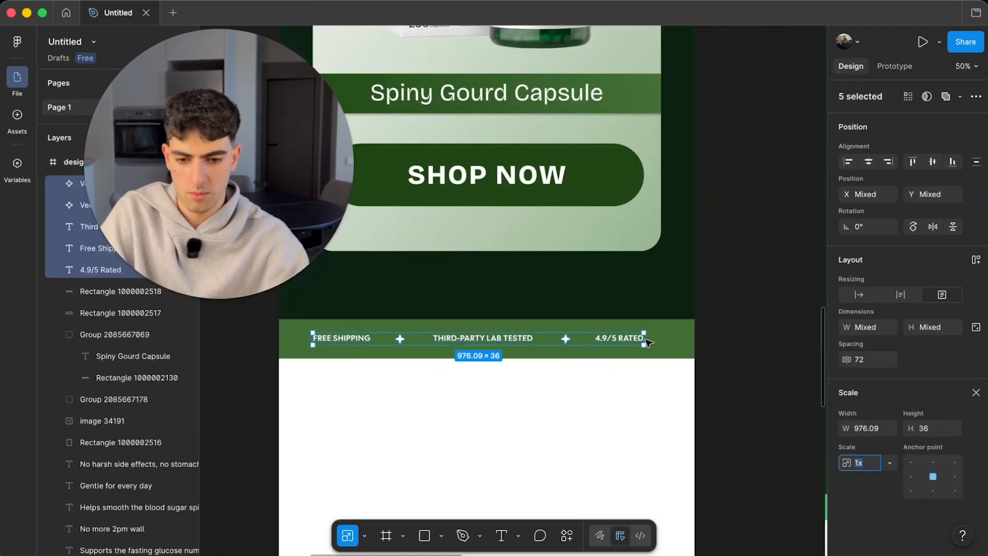
pyautogui.moveTo(644, 340); pyautogui.dragTo(683, 341)
pyautogui.scroll(-5, 765, 340)
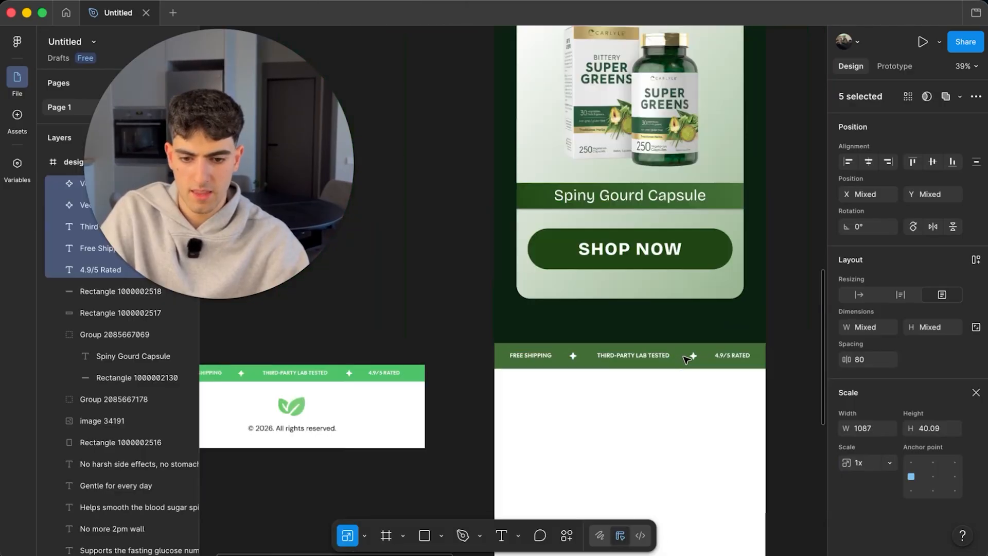
pyautogui.click(766, 339)
# - Copy the leaf logo and copyright line into the design footer
pyautogui.click(413, 396)
pyautogui.scroll(4, 413, 398)
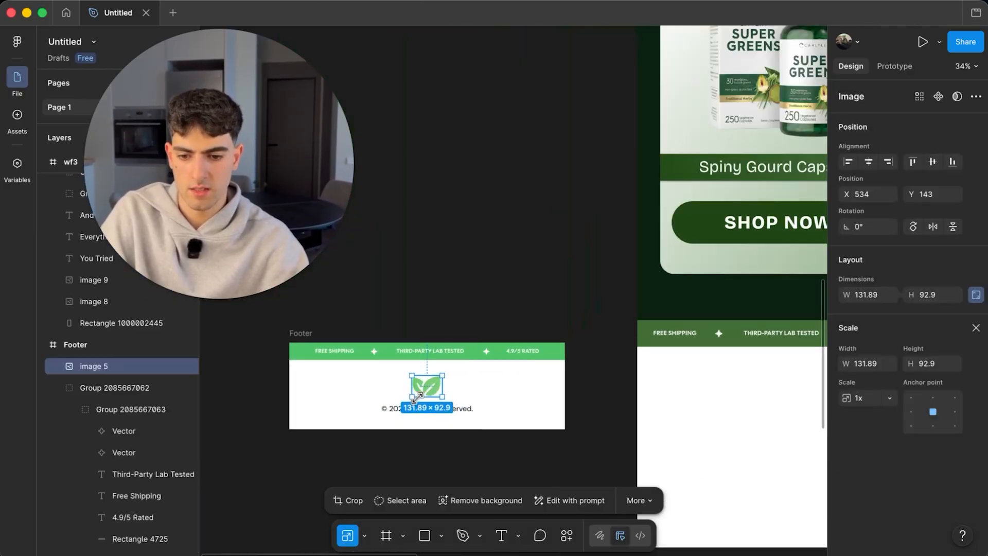
pyautogui.keyDown('shift'); pyautogui.click(444, 412); pyautogui.keyUp('shift')
pyautogui.scroll(-5, 443, 412)
pyautogui.moveTo(596, 402); pyautogui.dragTo(613, 396)
pyautogui.scroll(5, 612, 396)
pyautogui.click(607, 397)
pyautogui.click(653, 412)
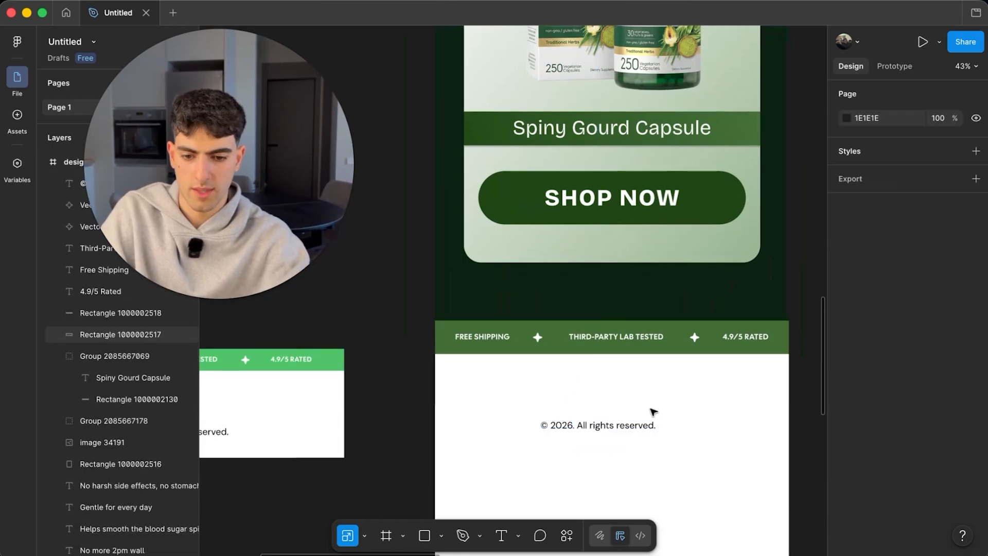
pyautogui.scroll(-5, 652, 410)
pyautogui.scroll(10, 653, 411)
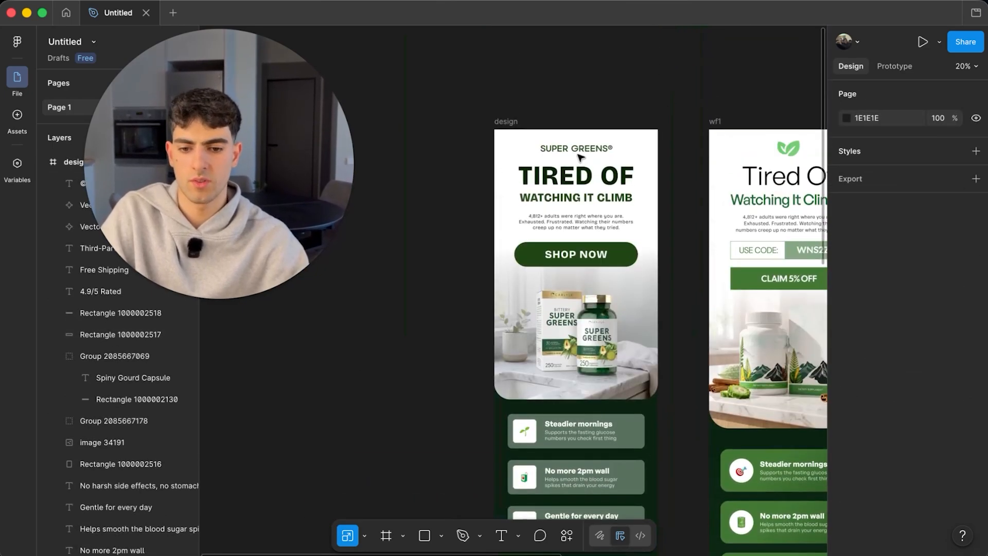
# - Copy the SUPER GREENS® wordmark into the footer above the copyright and bring it in front of the background
pyautogui.click(587, 152)
pyautogui.moveTo(583, 195); pyautogui.dragTo(618, 421)
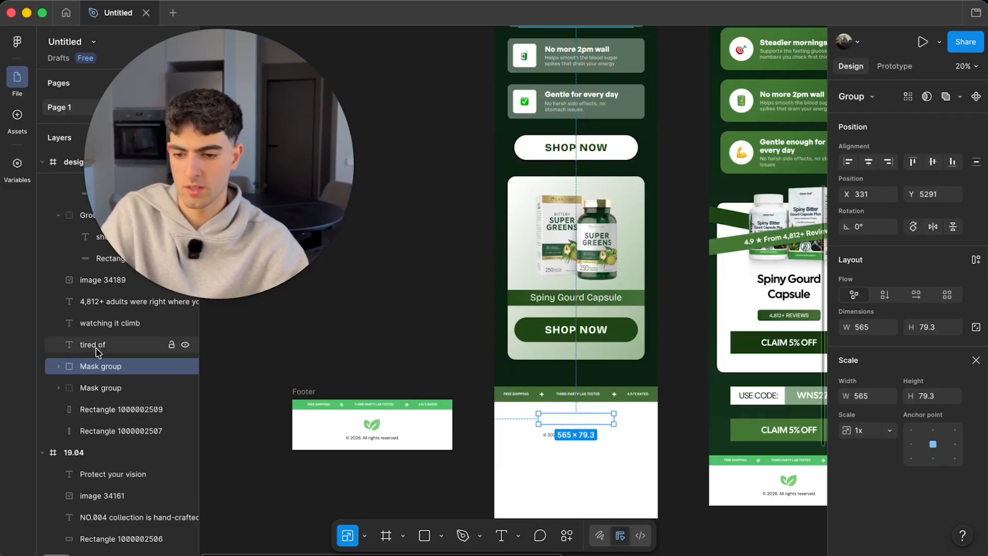
pyautogui.scroll(5, 72, 216)
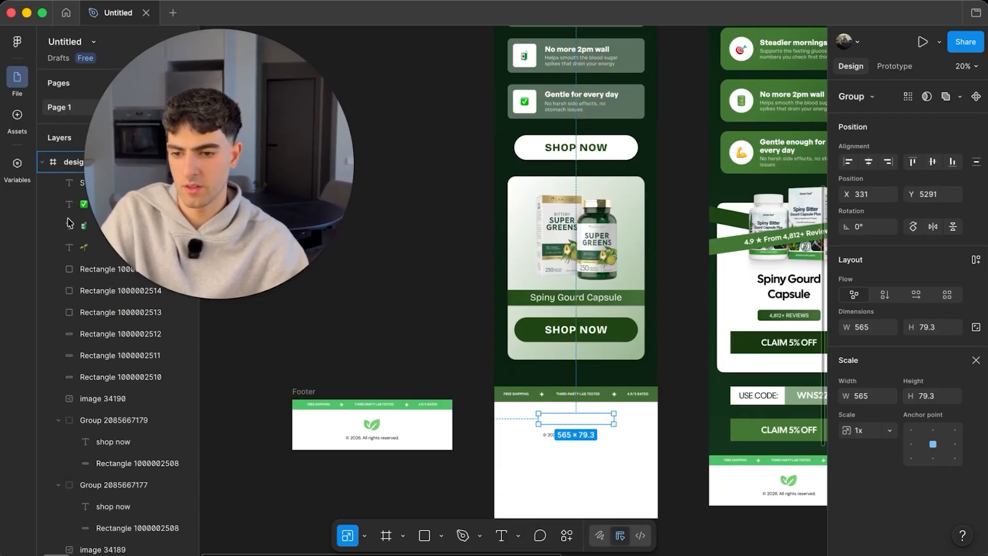
pyautogui.moveTo(69, 204); pyautogui.dragTo(69, 205)
pyautogui.scroll(2, 69, 205)
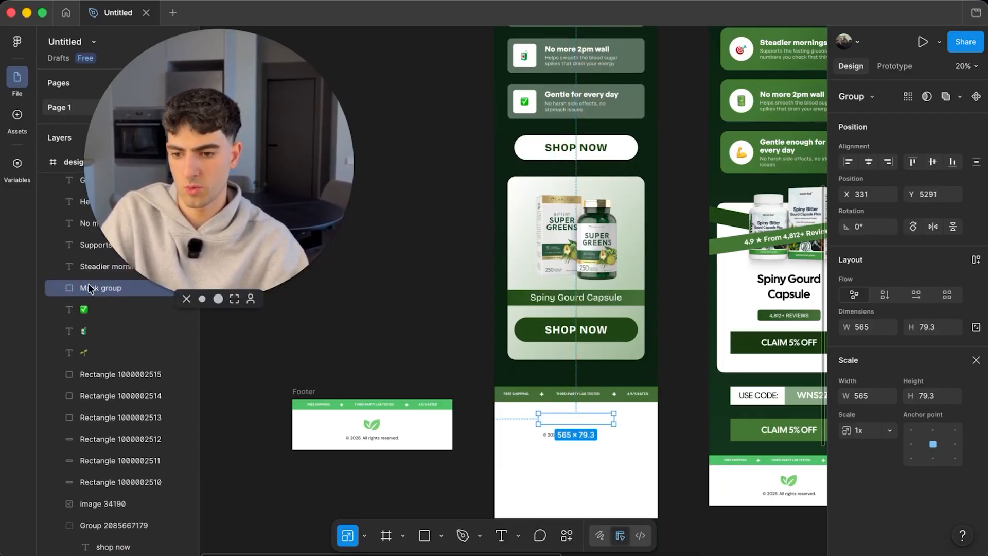
pyautogui.moveTo(89, 287); pyautogui.dragTo(97, 198)
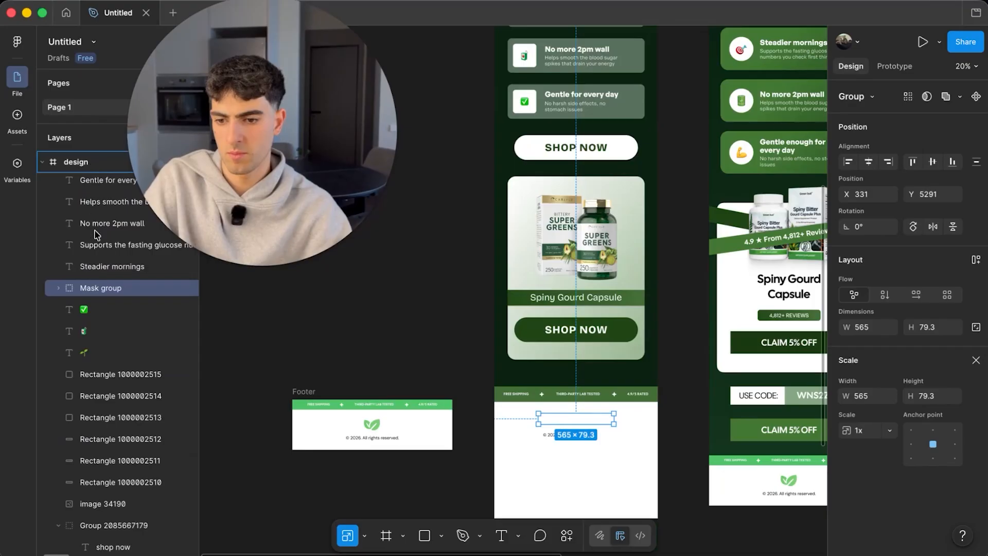
pyautogui.press(']')
pyautogui.scroll(1, 98, 237)
pyautogui.click(716, 438)
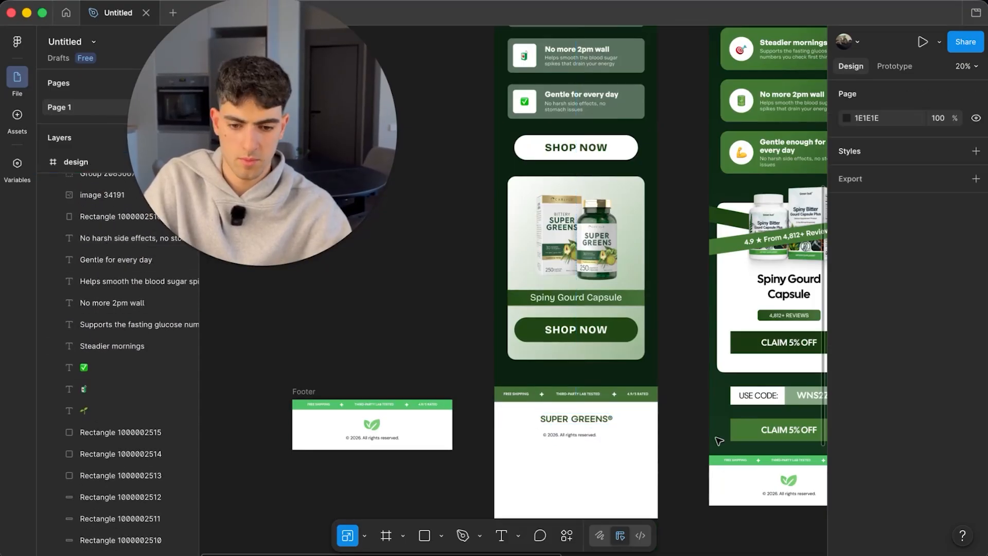
# - Trim the design's white background rectangle to 1226×5574, ending just below the footer
pyautogui.scroll(5, 585, 427)
pyautogui.scroll(2, 589, 429)
pyautogui.click(608, 409)
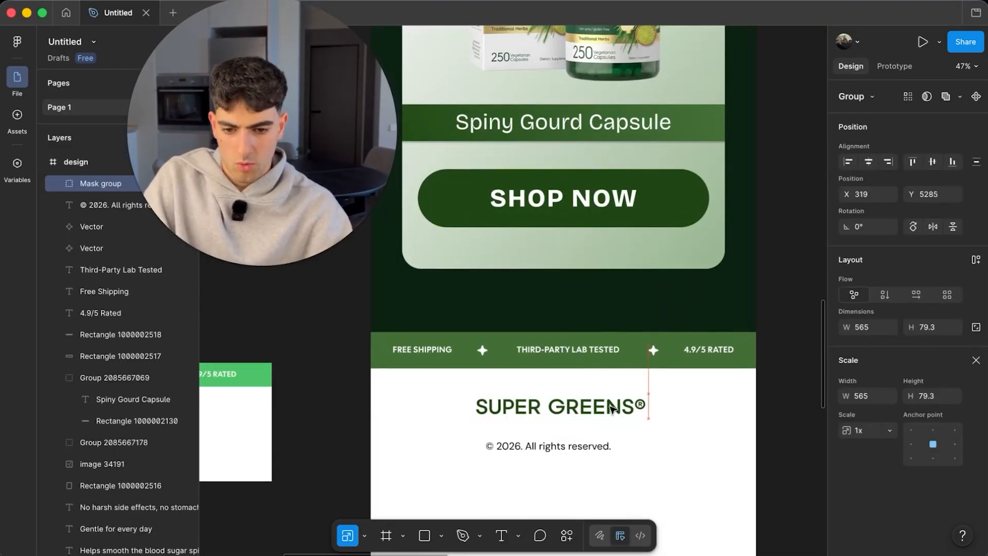
pyautogui.scroll(-10, 612, 408)
pyautogui.click(628, 403)
pyautogui.moveTo(637, 435); pyautogui.dragTo(632, 407)
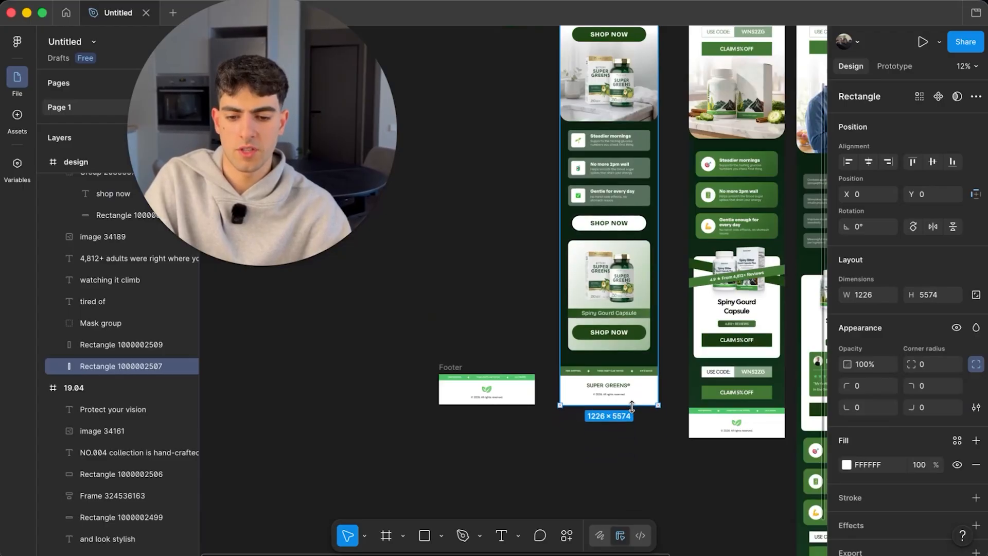
# - Deselect the background and scroll over the finished landing page from hero to footer
pyautogui.click(637, 438)
pyautogui.scroll(-5, 634, 437)
pyautogui.scroll(8, 597, 208)
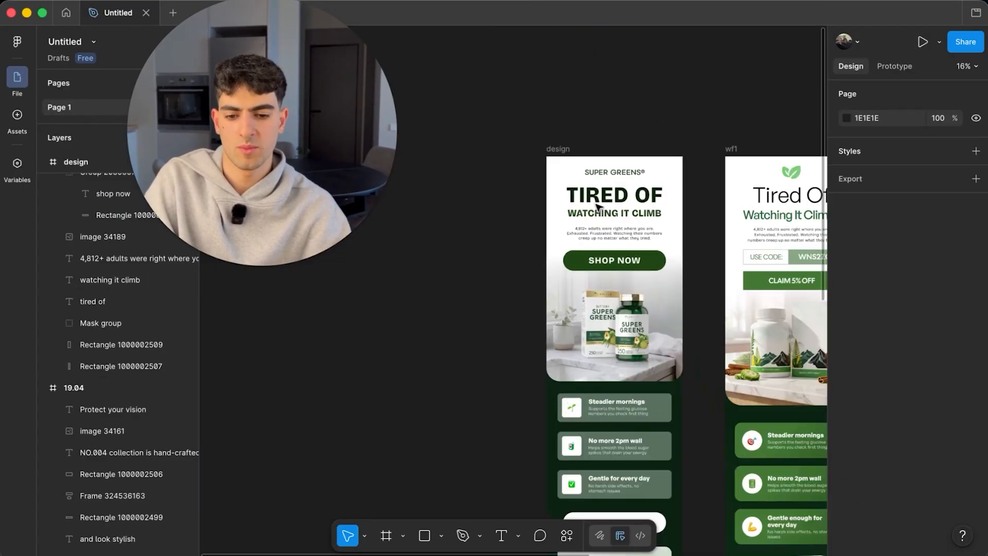
pyautogui.scroll(-5, 597, 207)
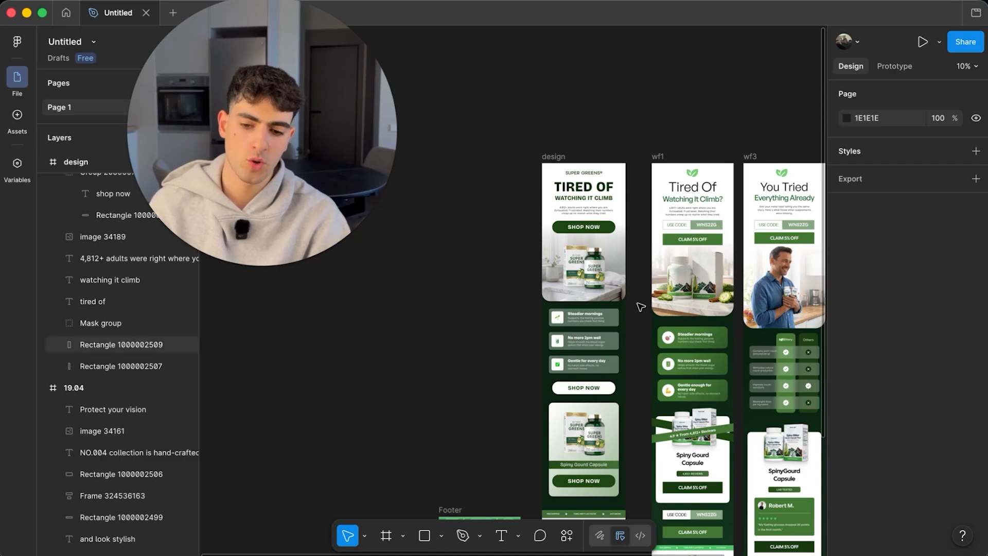
pyautogui.scroll(5, 640, 308)
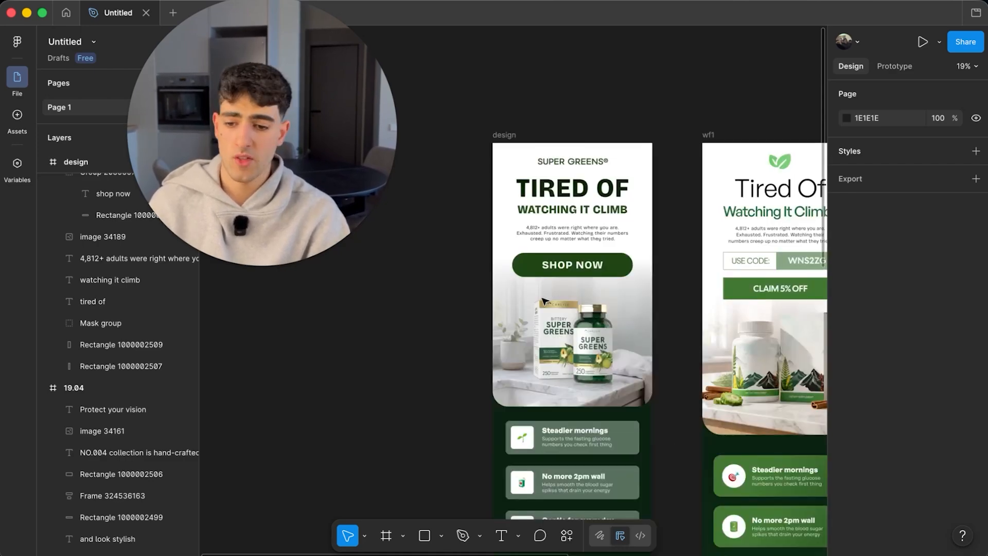
pyautogui.hscroll(3, 612, 330)
pyautogui.hscroll(5, 612, 330)
pyautogui.scroll(5, 731, 370)
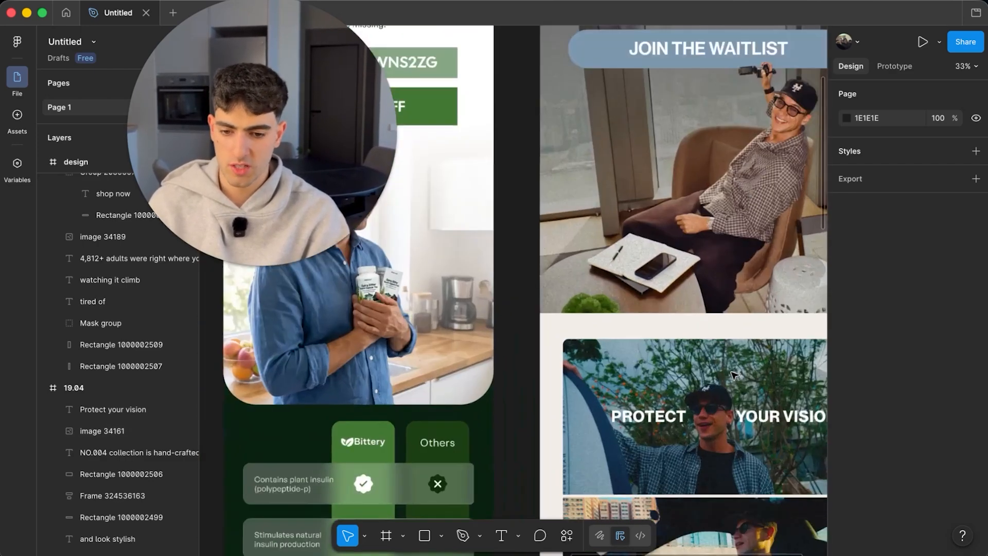
pyautogui.scroll(-3, 734, 376)
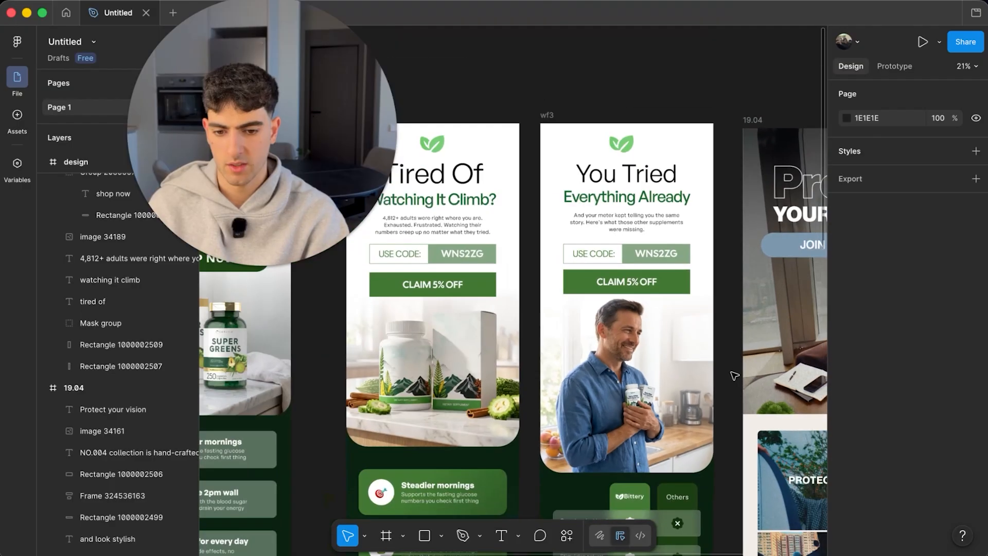
pyautogui.click(646, 366)
pyautogui.moveTo(646, 366); pyautogui.dragTo(620, 444)
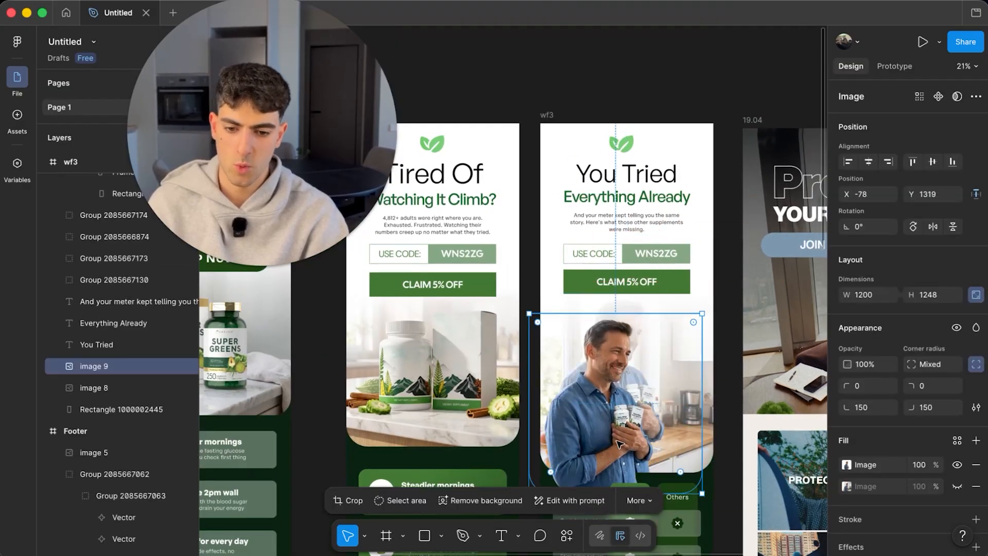
pyautogui.press('super+z')
pyautogui.hscroll(-1, 563, 342)
pyautogui.scroll(-2, 563, 341)
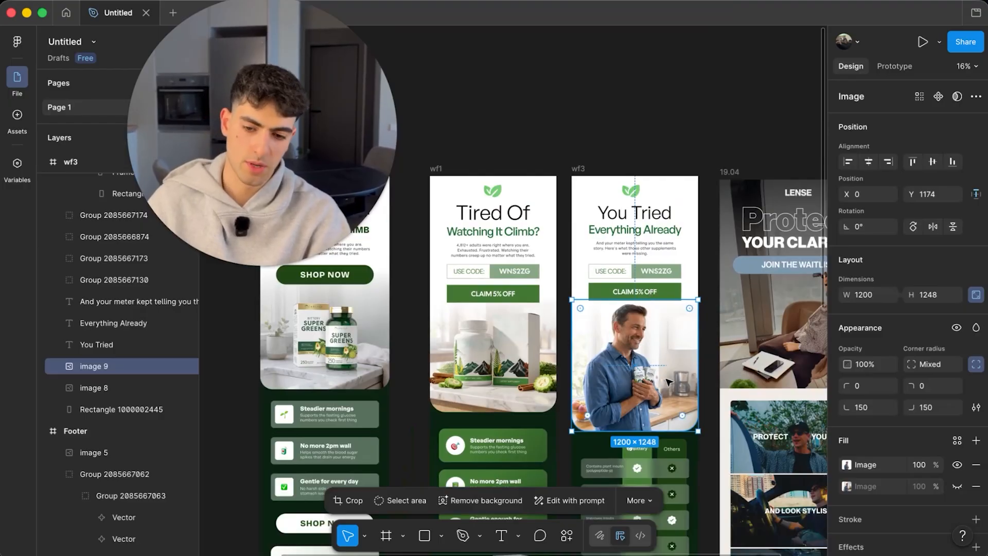
pyautogui.moveTo(634, 404); pyautogui.dragTo(641, 374)
pyautogui.press('super+z')
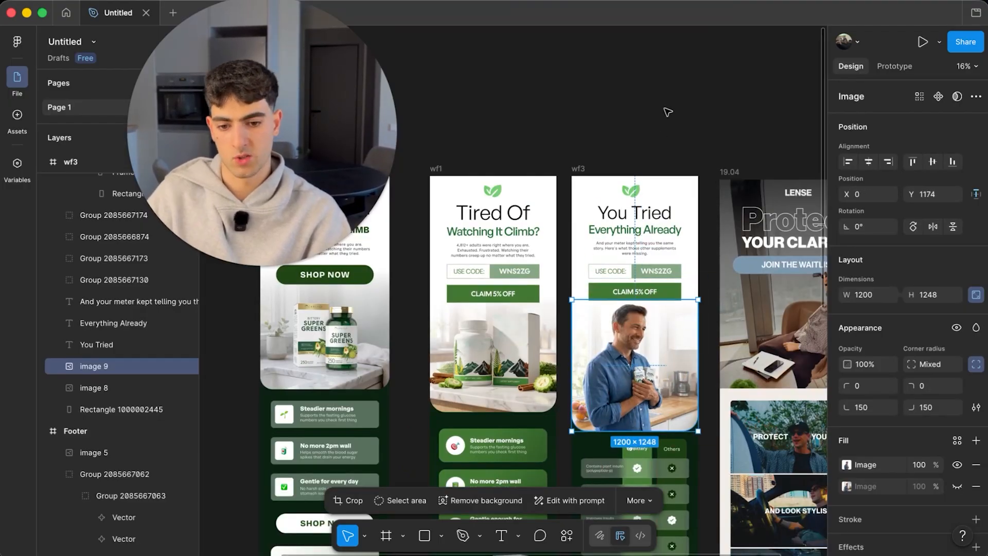
pyautogui.click(668, 112)
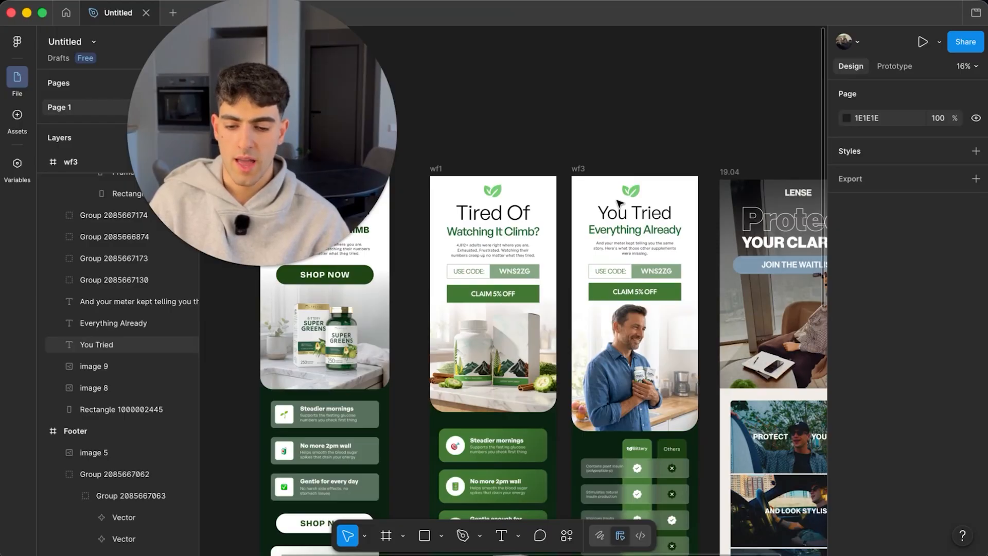
pyautogui.scroll(-5, 563, 353)
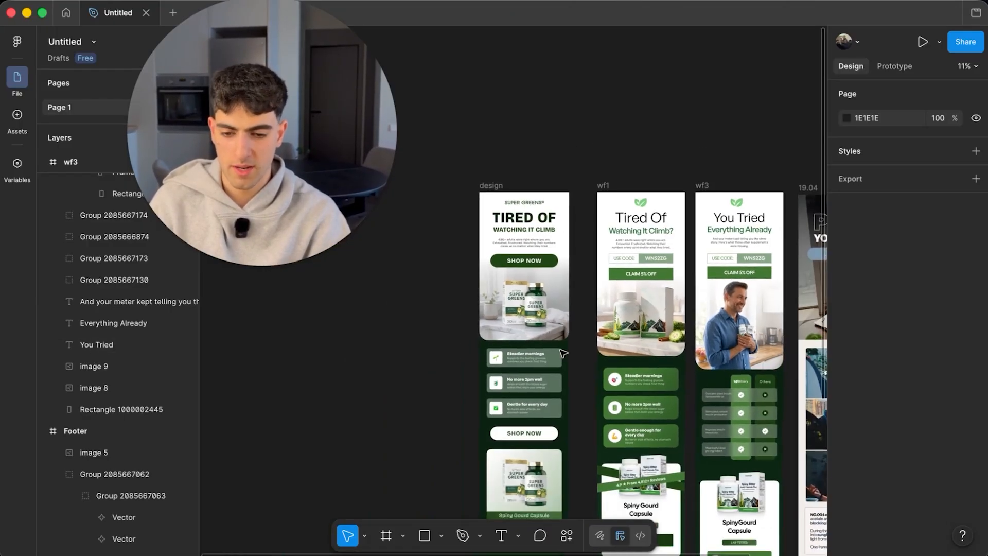